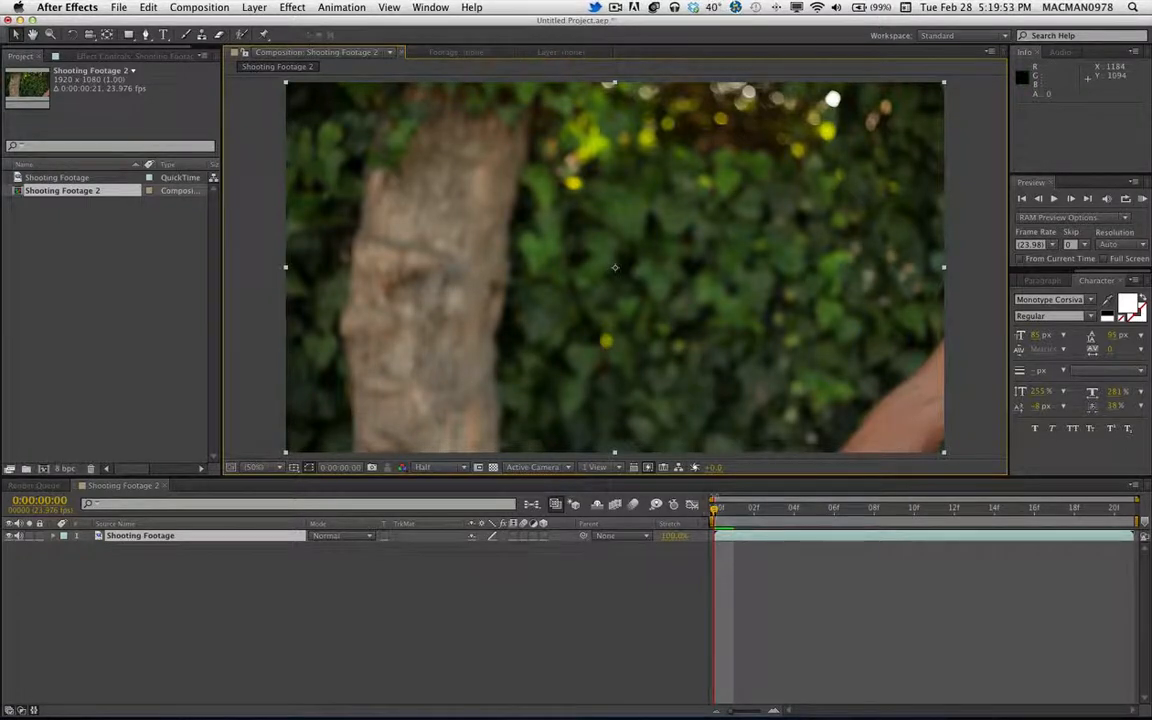
Step: Find the frame where the gun fires, mark it with a composition marker at 0:00:00:10, and return to the start
{"action": "left_click_drag", "start_coordinate": [715, 512], "coordinate": [668, 518]}
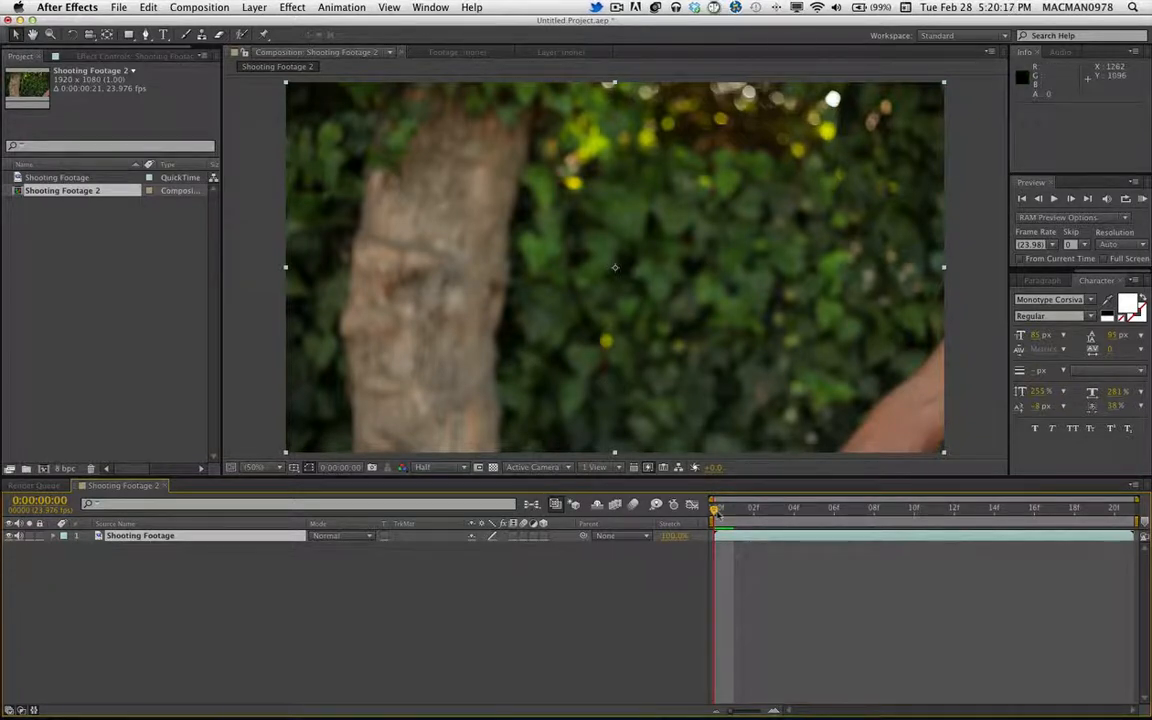
{"action": "left_click_drag", "start_coordinate": [715, 510], "coordinate": [838, 511]}
{"action": "key", "text": "super+Right"}
{"action": "key", "text": "super+Right"}
{"action": "key", "text": "super+Right"}
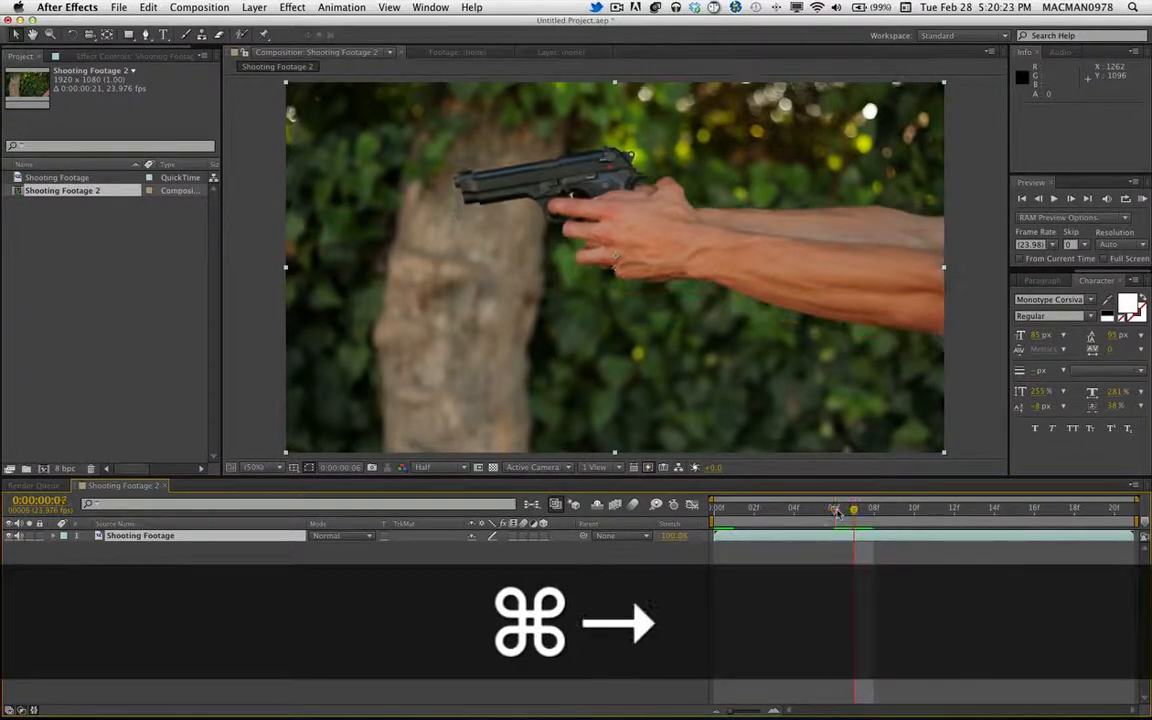
{"action": "key", "text": "super+Right"}
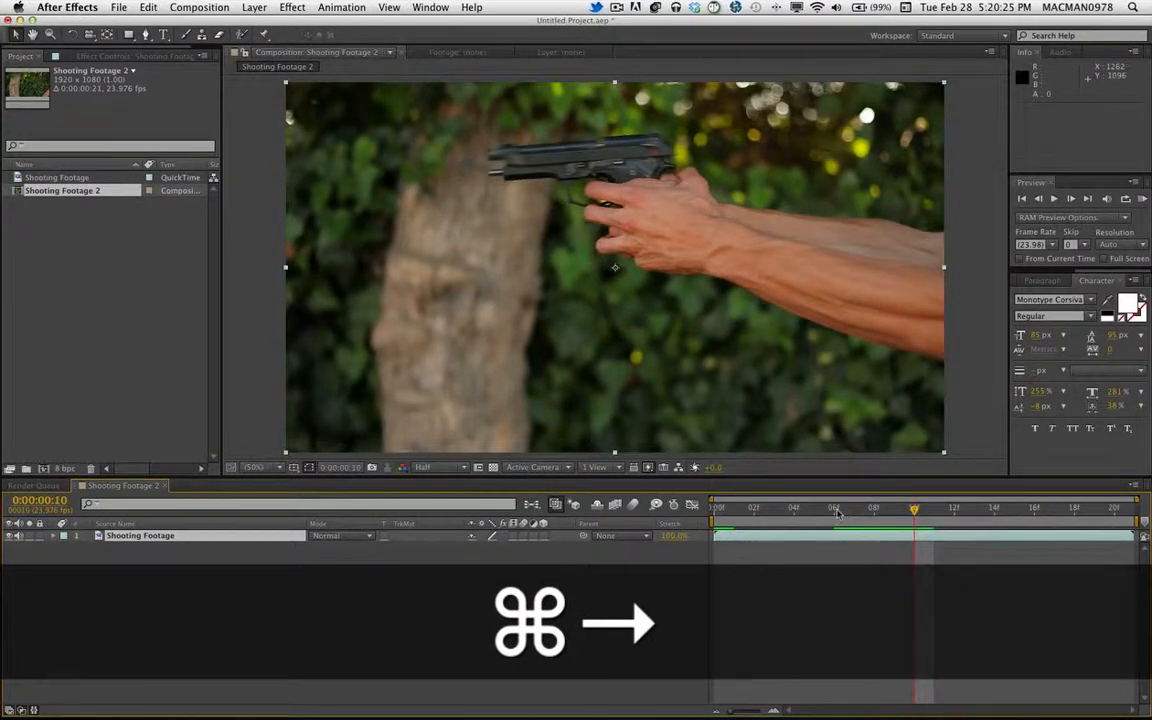
{"action": "key", "text": "super+Left"}
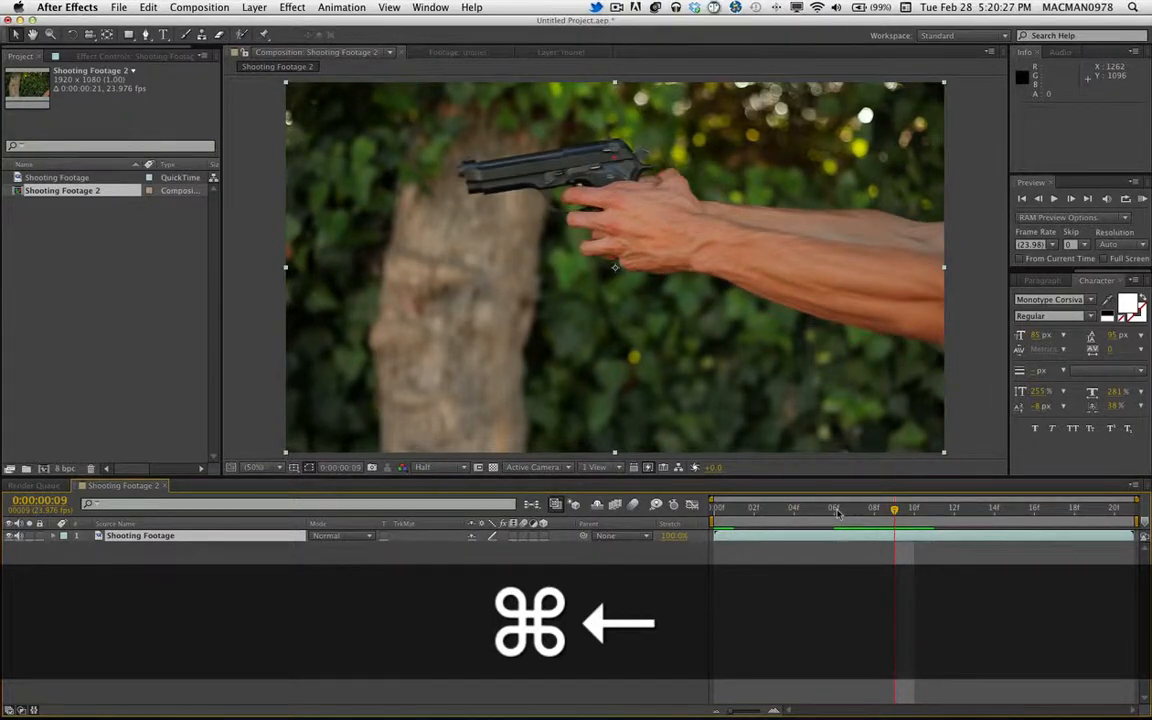
{"action": "key", "text": "super+Right"}
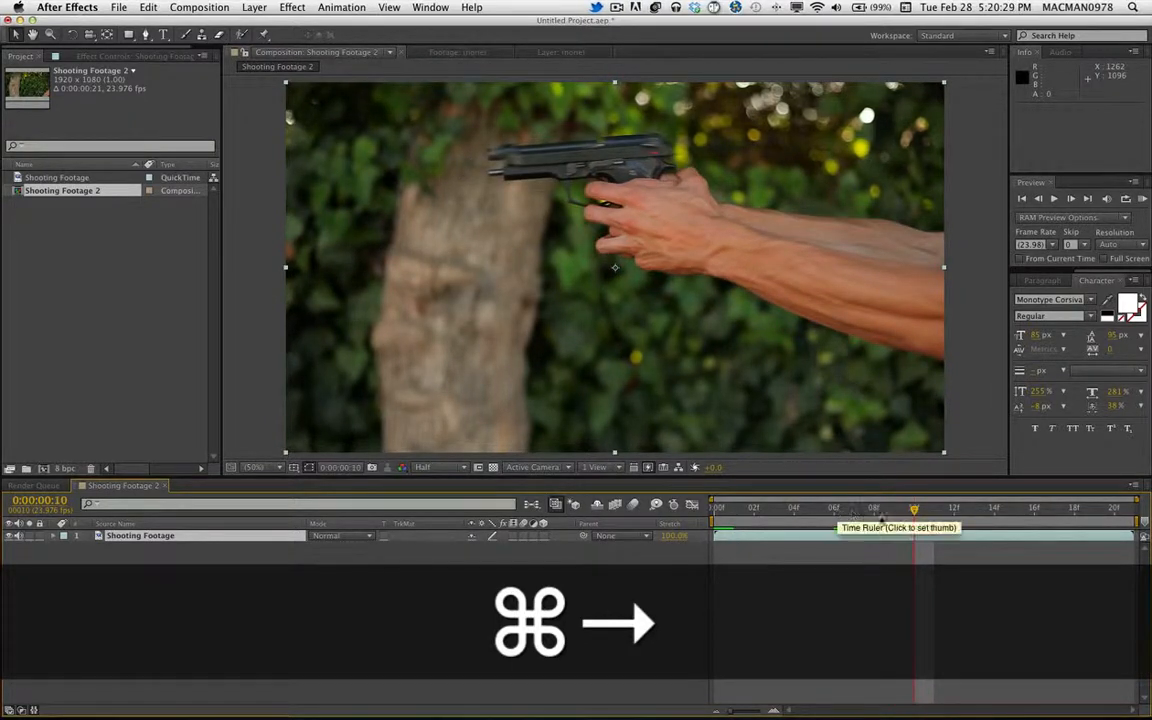
{"action": "left_click_drag", "start_coordinate": [1145, 523], "coordinate": [1078, 520]}
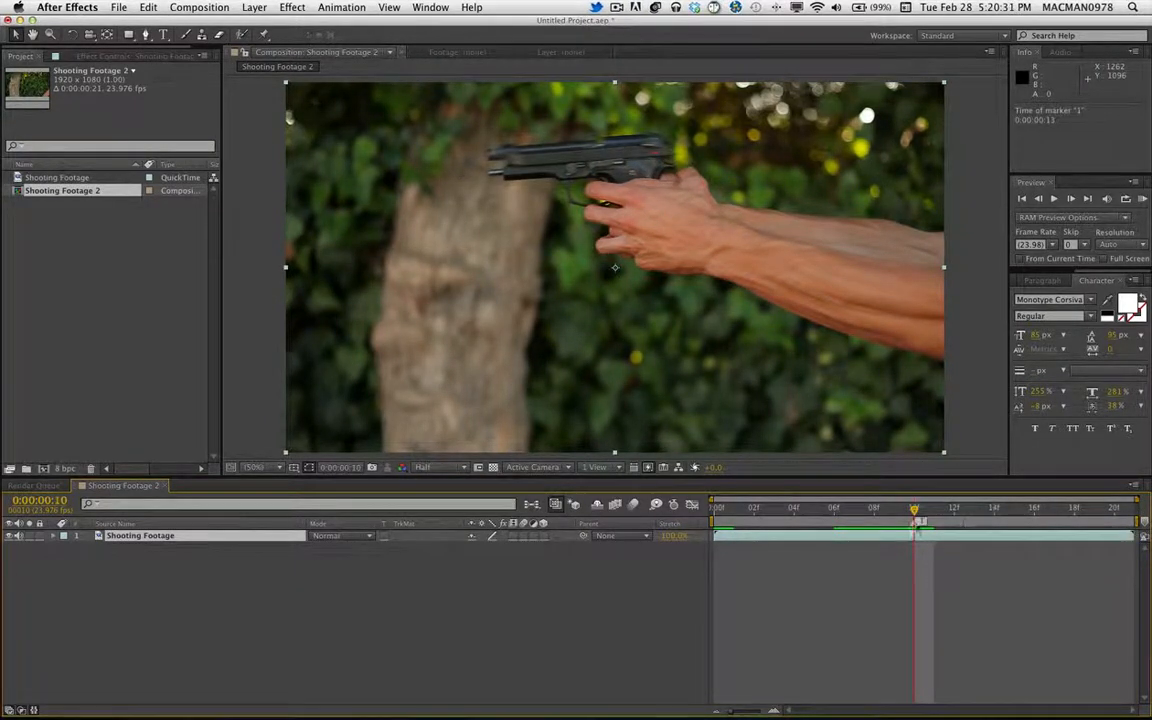
{"action": "left_click_drag", "start_coordinate": [920, 521], "coordinate": [699, 518]}
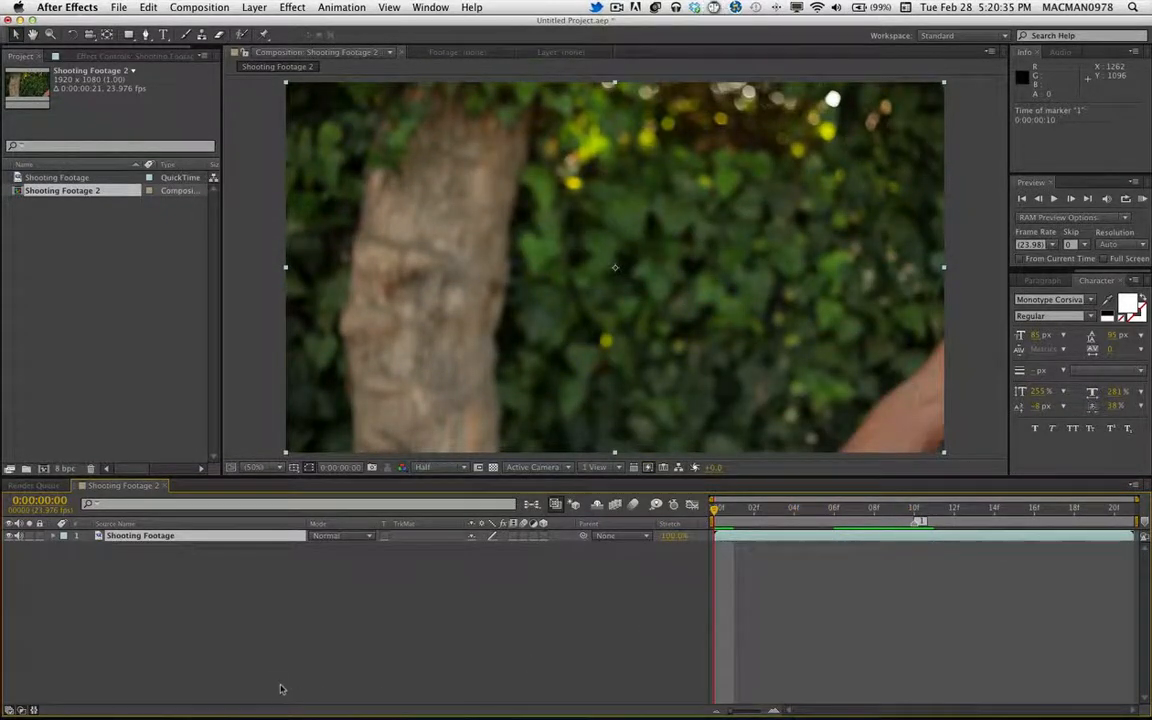
Step: Switch to Finder and open the Muzzle_Flashes folder inside Action Essentials 2 > Action Movie Essentials, starting from the home folder
{"action": "mouse_move", "coordinate": [185, 700]}
{"action": "left_click", "coordinate": [61, 690]}
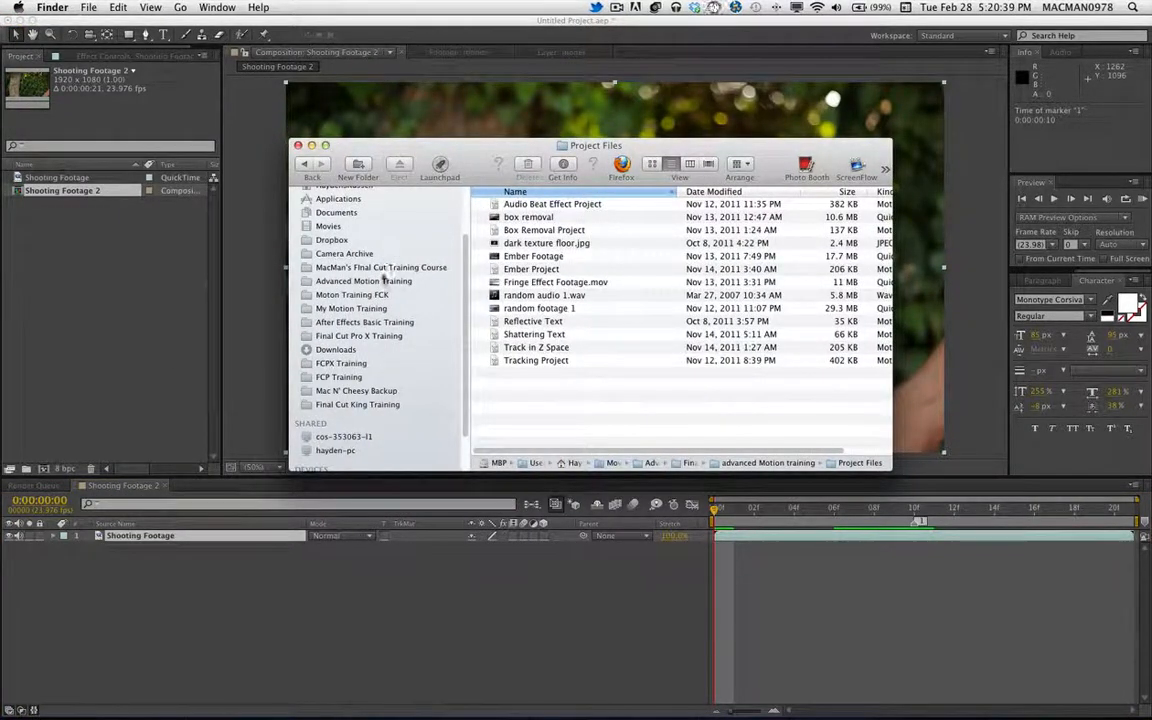
{"action": "scroll", "coordinate": [329, 226], "scroll_direction": "up", "scroll_amount": 3}
{"action": "left_click", "coordinate": [335, 214]}
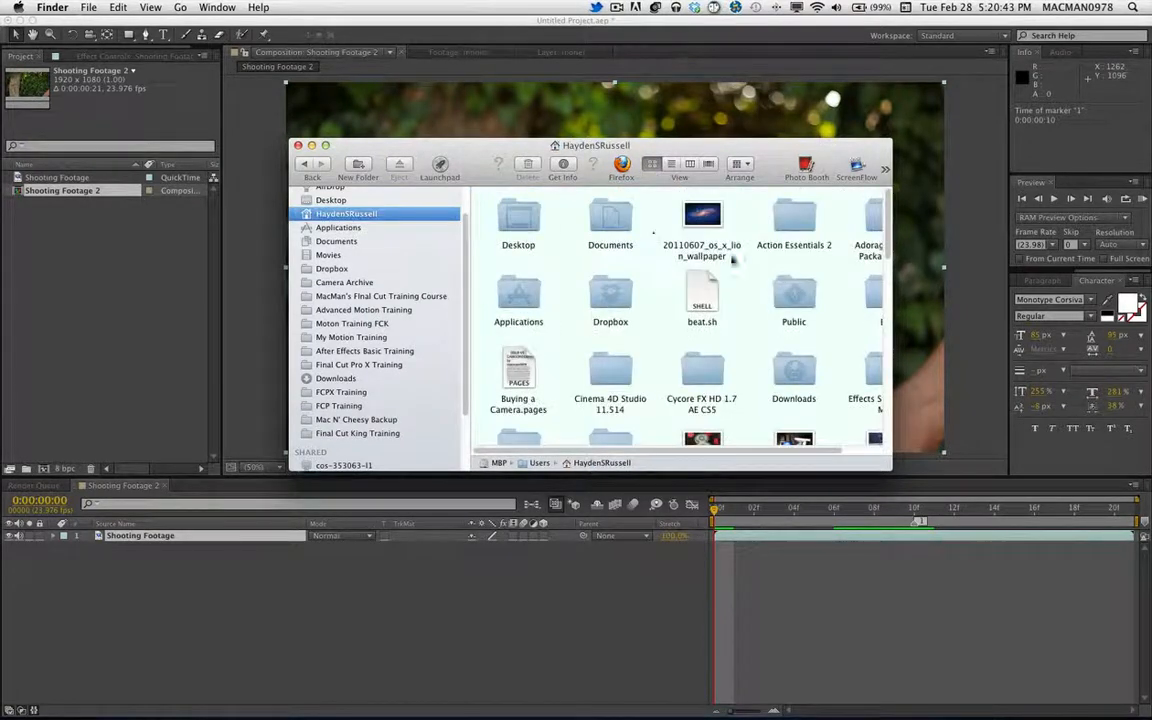
{"action": "double_click", "coordinate": [794, 218]}
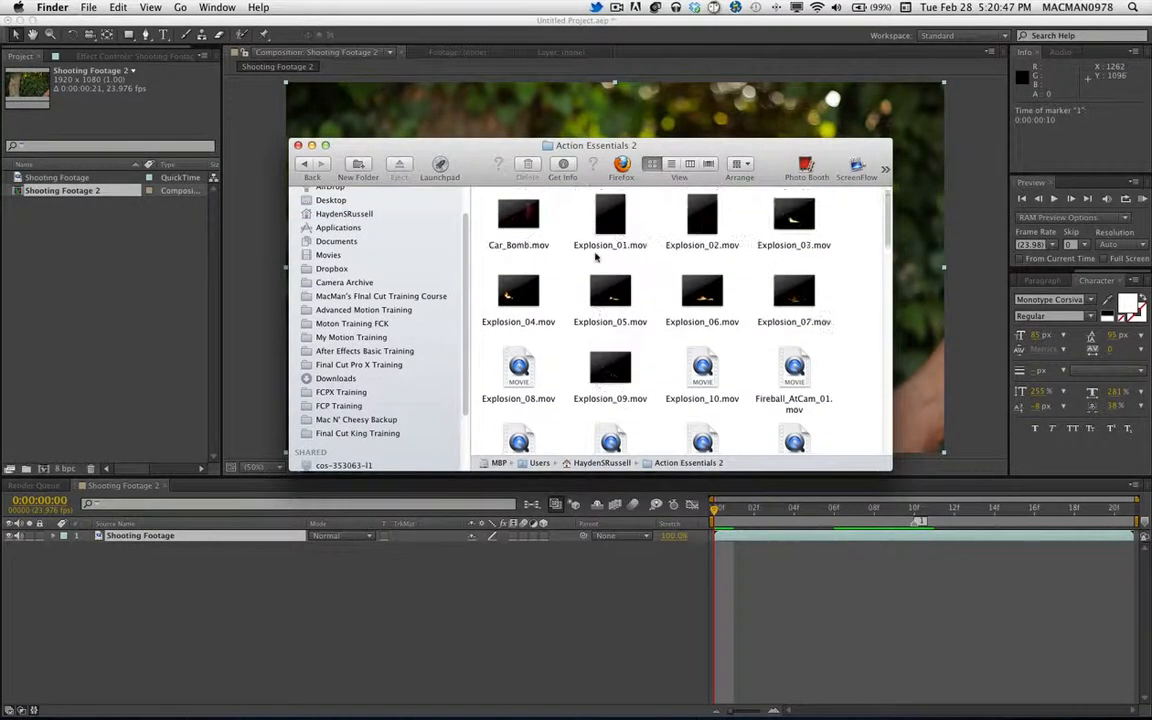
{"action": "scroll", "coordinate": [600, 262], "scroll_direction": "down", "scroll_amount": 15}
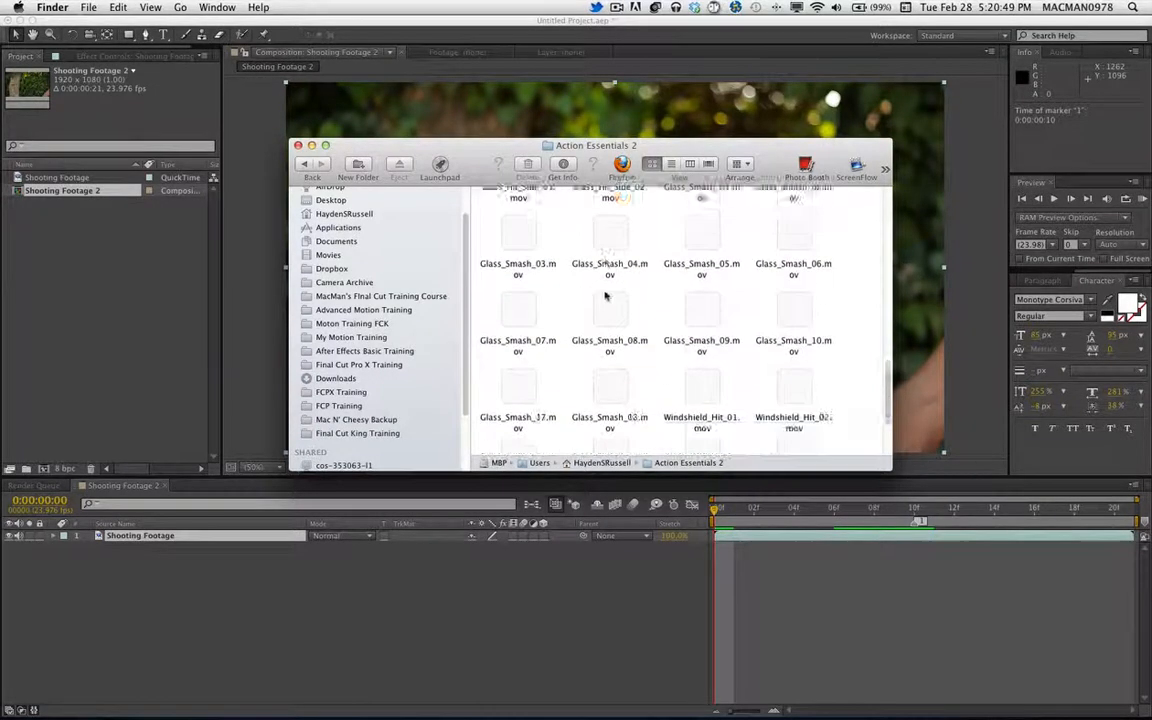
{"action": "scroll", "coordinate": [606, 295], "scroll_direction": "up", "scroll_amount": 5}
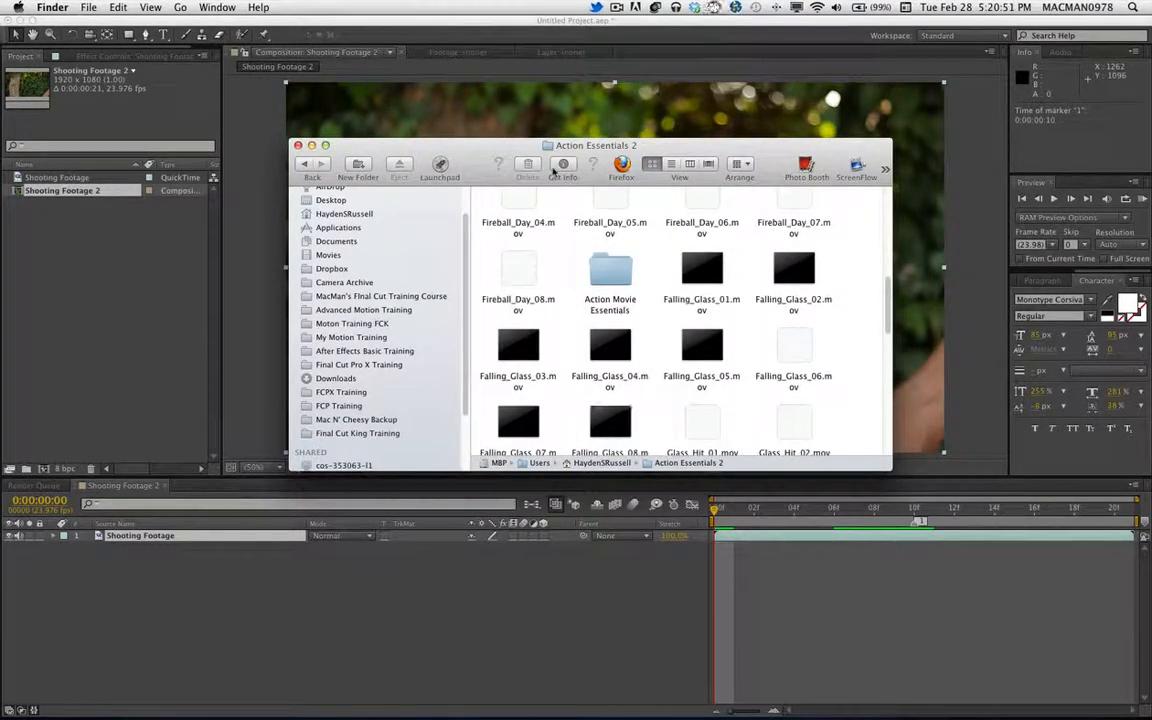
{"action": "left_click", "coordinate": [676, 166]}
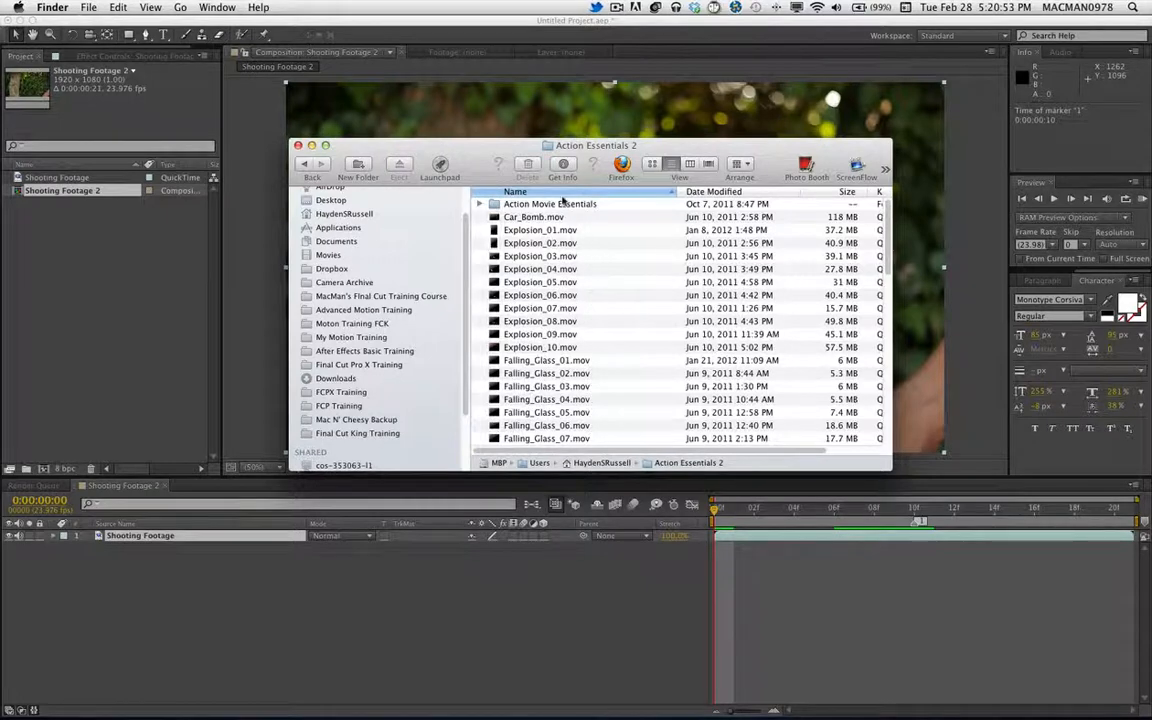
{"action": "double_click", "coordinate": [550, 204]}
{"action": "double_click", "coordinate": [548, 204]}
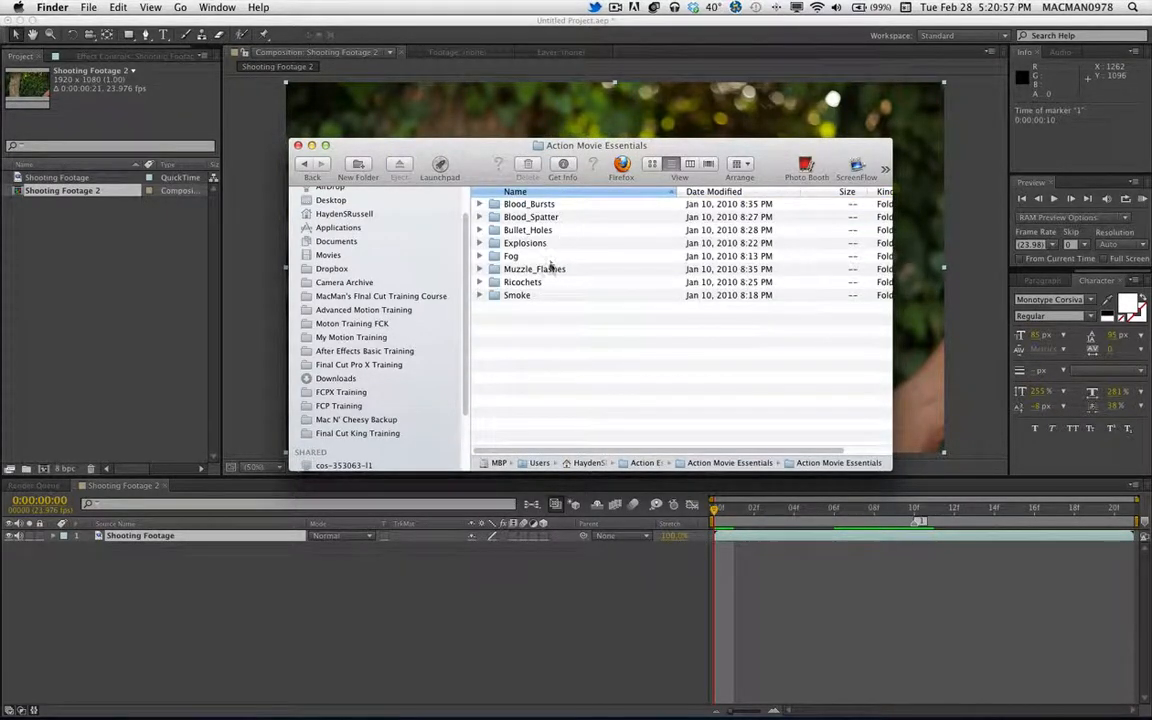
{"action": "double_click", "coordinate": [550, 268]}
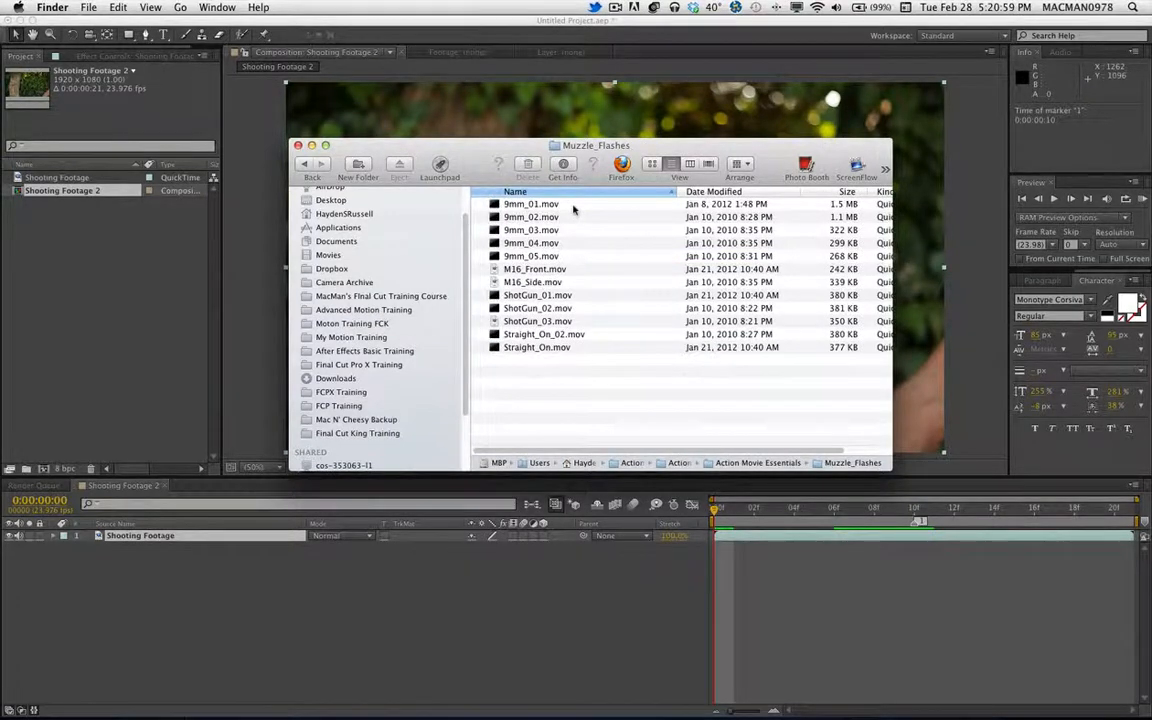
Step: Preview the muzzle flash clips 9mm_01.mov, 9mm_02.mov, M16_Front.mov and M16_Side.mov
{"action": "left_click", "coordinate": [573, 206]}
{"action": "key", "text": "space"}
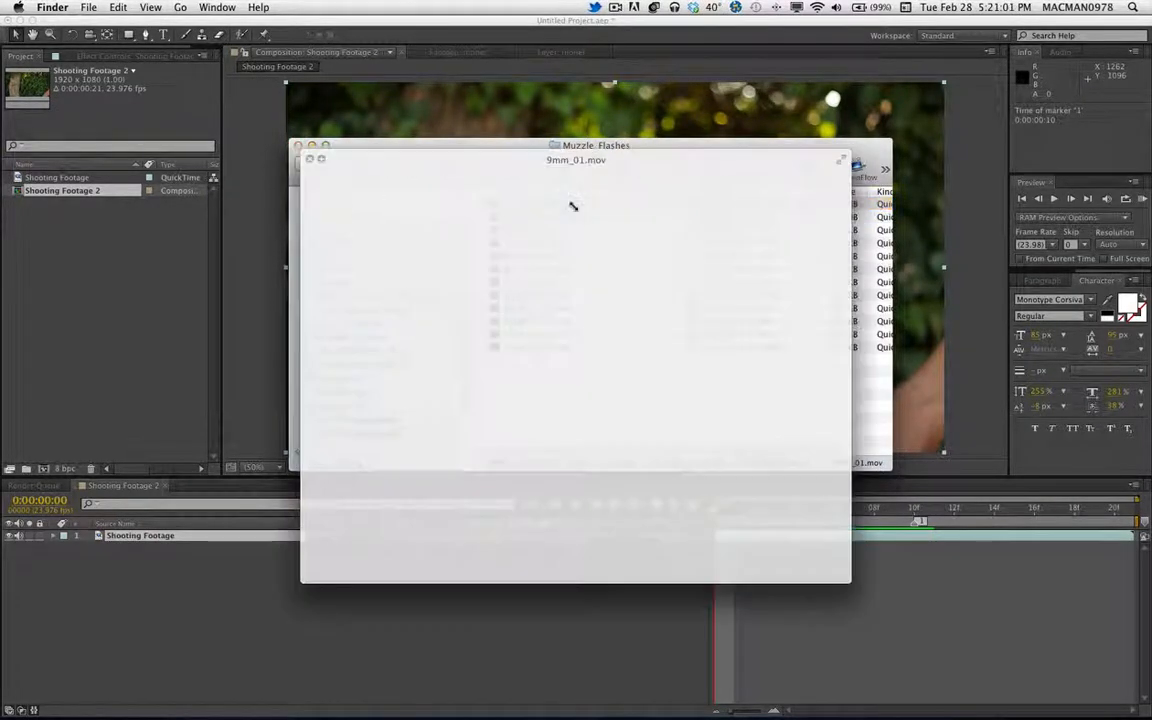
{"action": "key", "text": "space"}
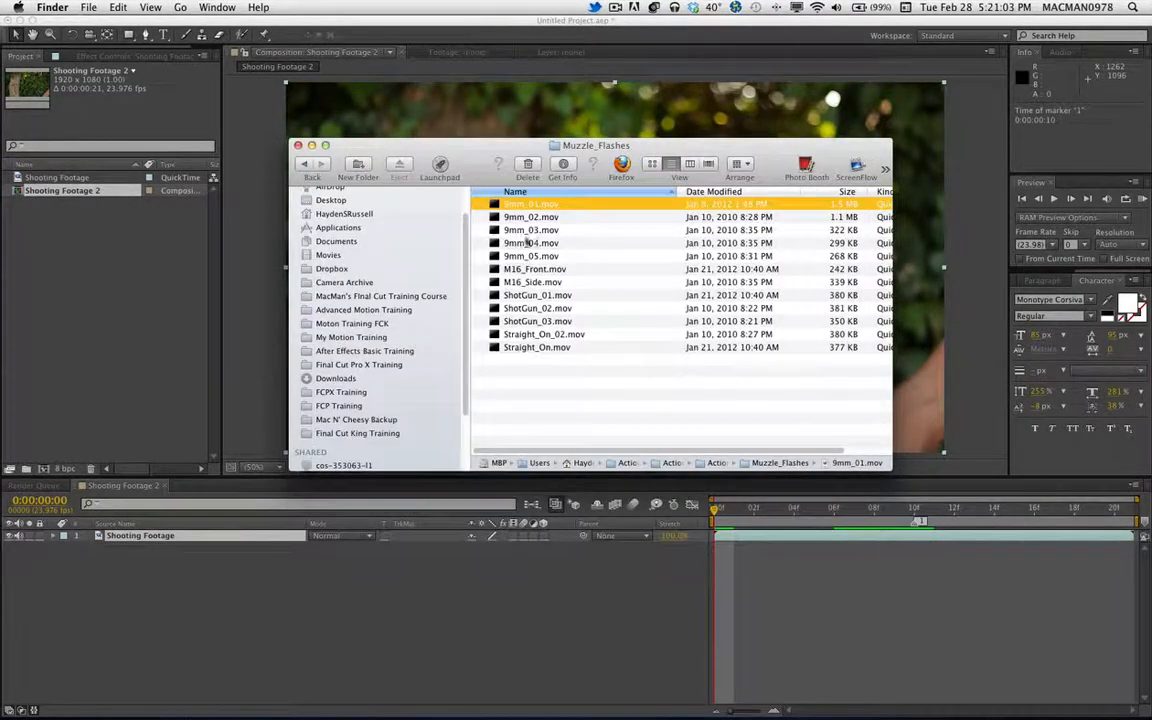
{"action": "left_click", "coordinate": [540, 218]}
{"action": "key", "text": "space"}
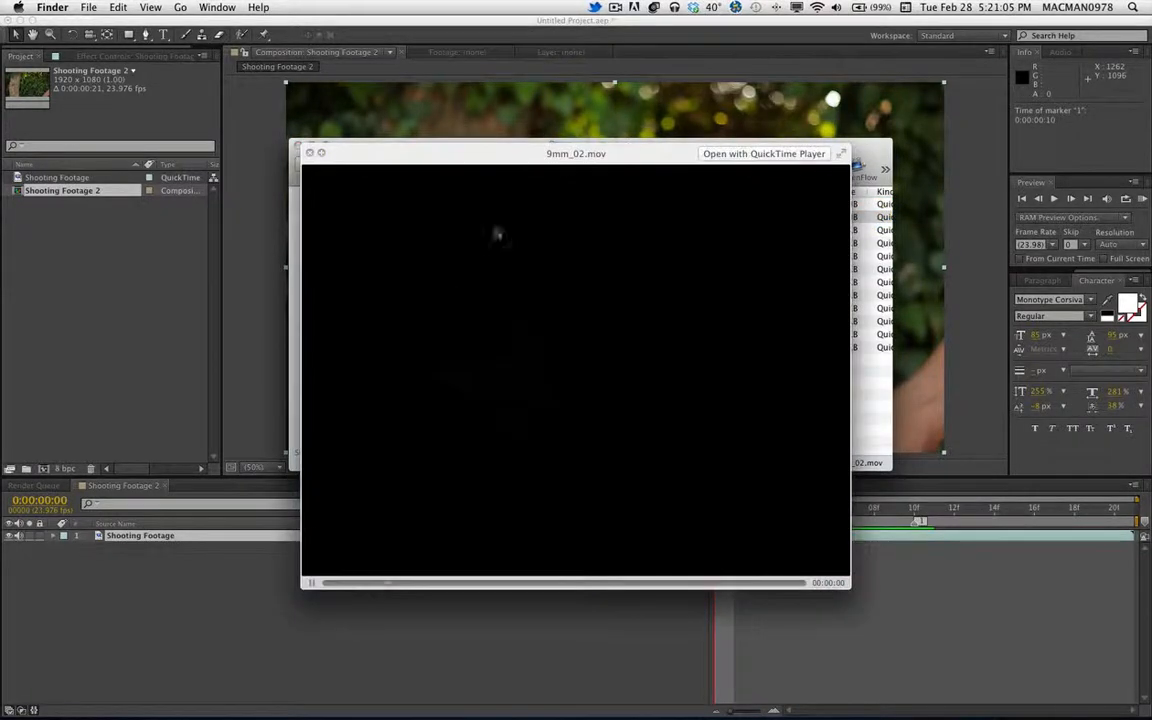
{"action": "left_click", "coordinate": [316, 156]}
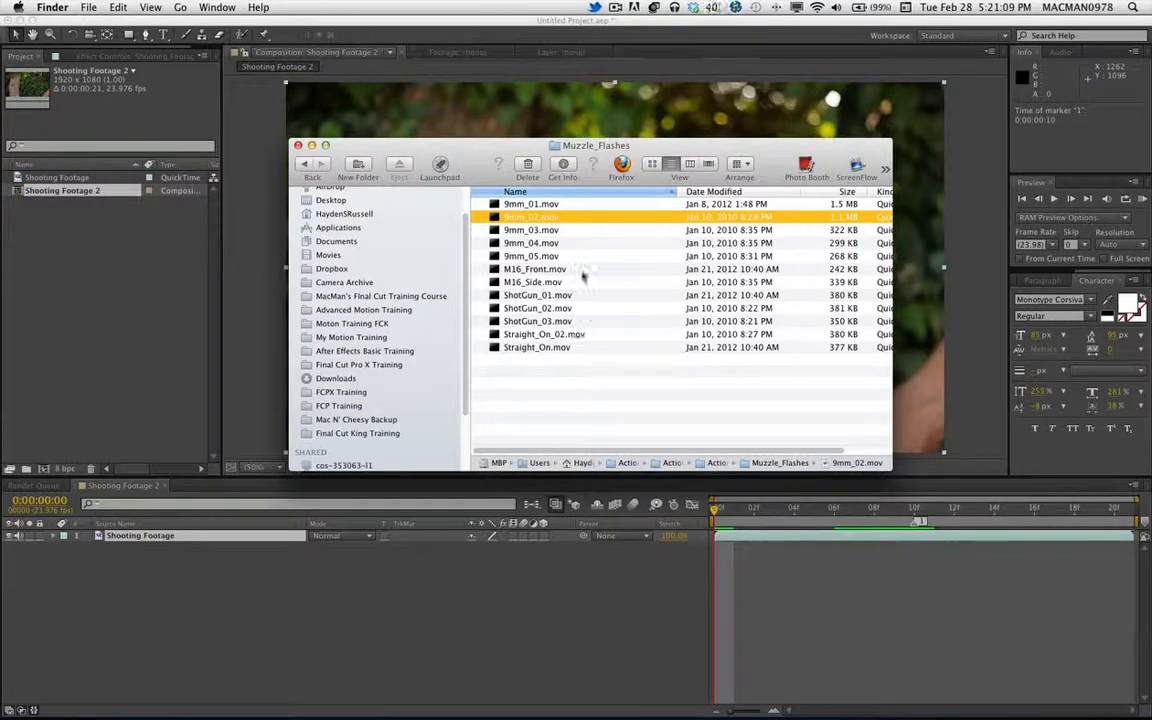
{"action": "left_click", "coordinate": [582, 270]}
{"action": "key", "text": "space"}
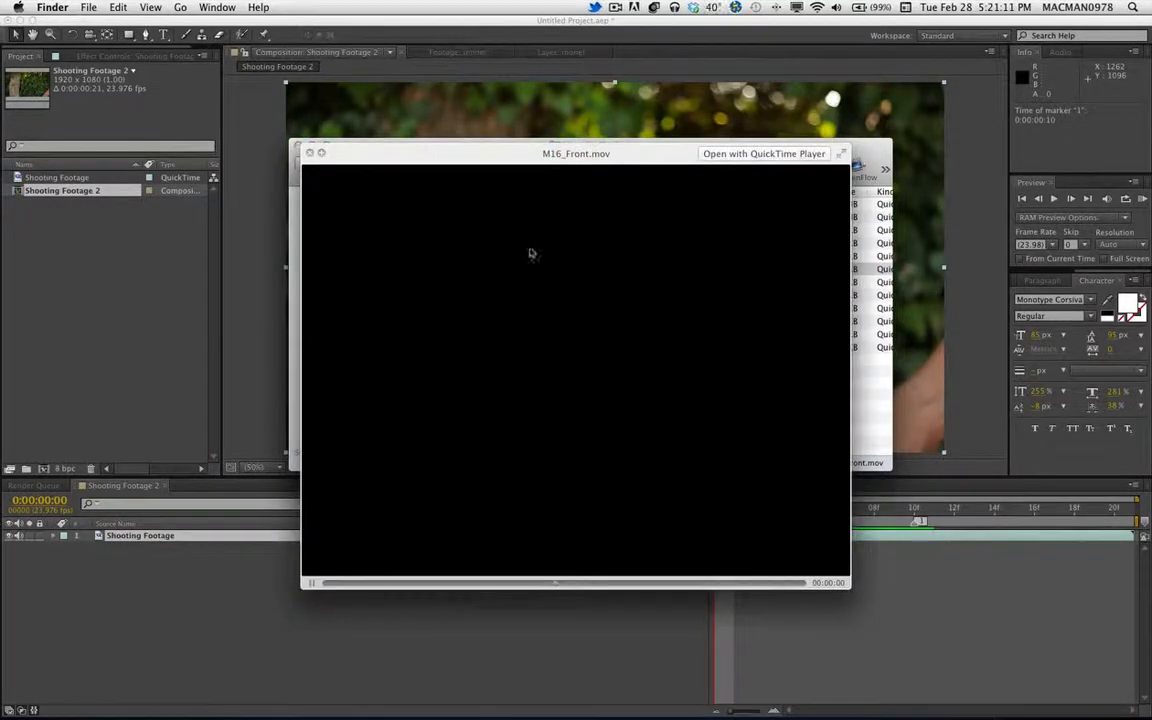
{"action": "key", "text": "space"}
{"action": "left_click", "coordinate": [560, 282]}
{"action": "key", "text": "space"}
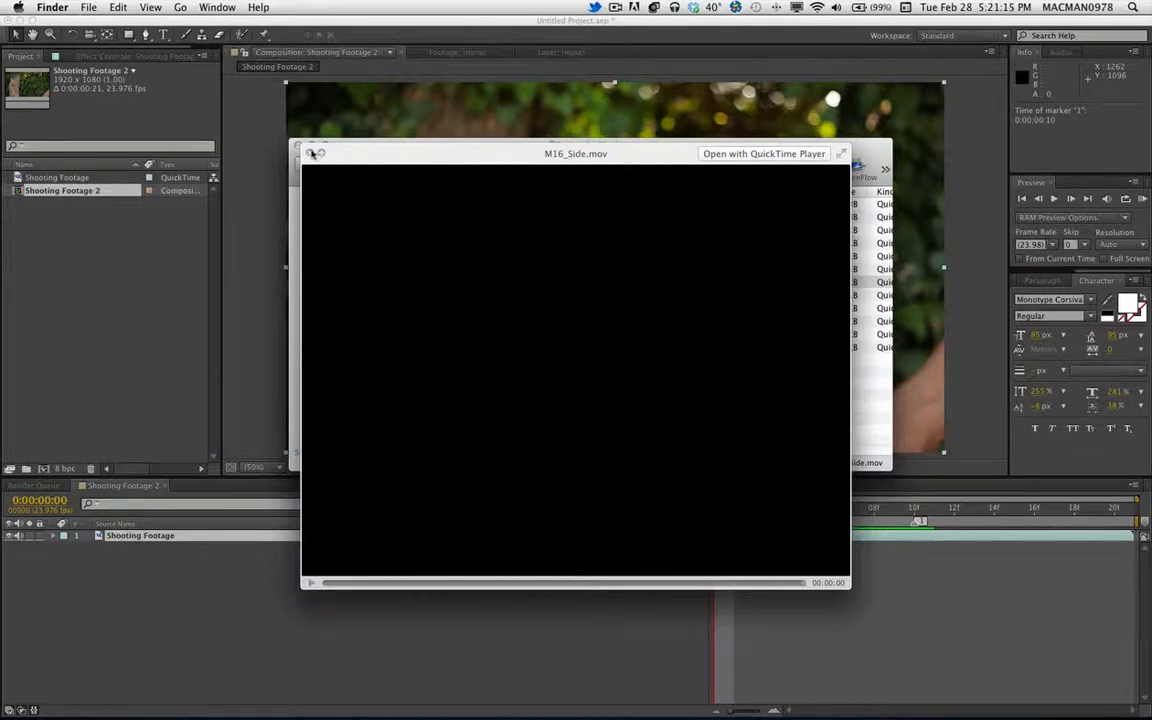
{"action": "left_click", "coordinate": [310, 153]}
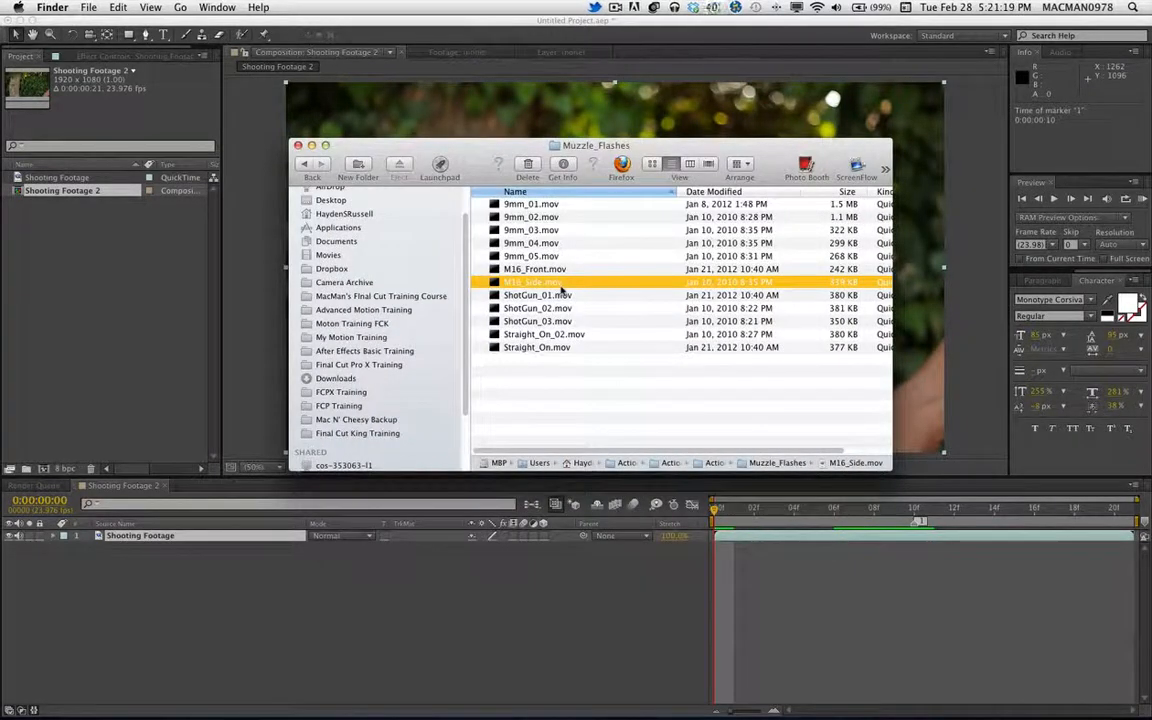
Step: Import M16_Side.mov, 9mm_01.mov and 9mm_02.mov from the Muzzle_Flashes folder into the After Effects project
{"action": "left_click_drag", "start_coordinate": [577, 287], "coordinate": [124, 283]}
{"action": "mouse_move", "coordinate": [84, 714]}
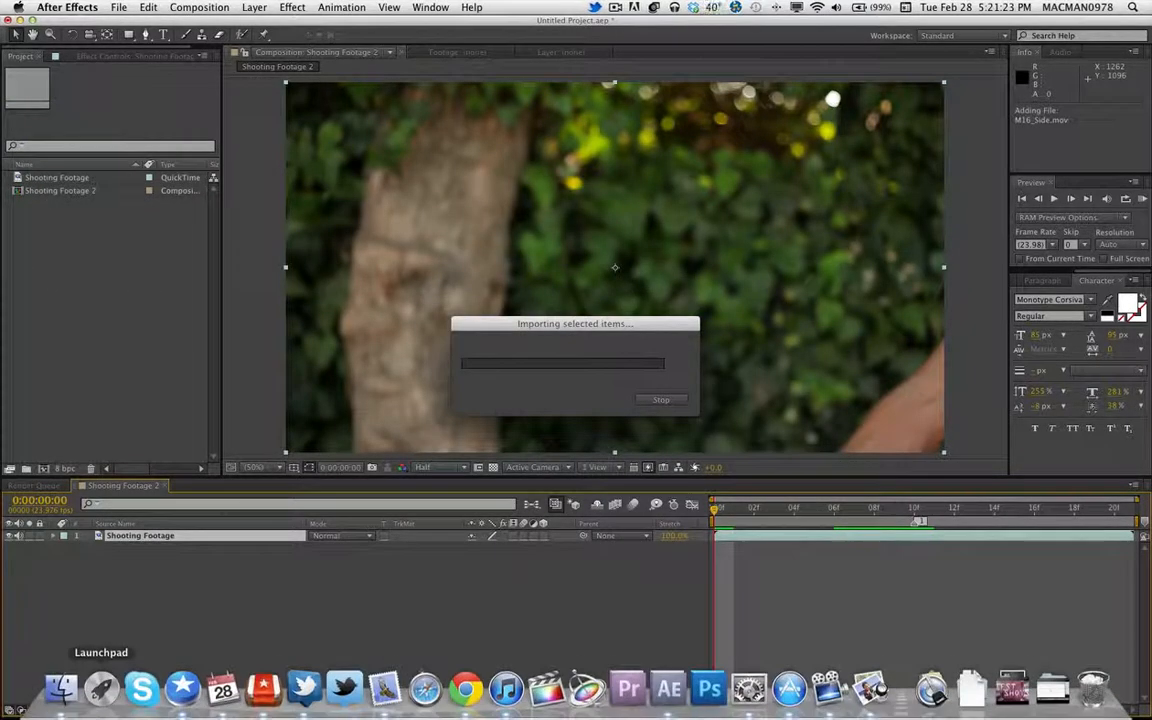
{"action": "left_click", "coordinate": [61, 688]}
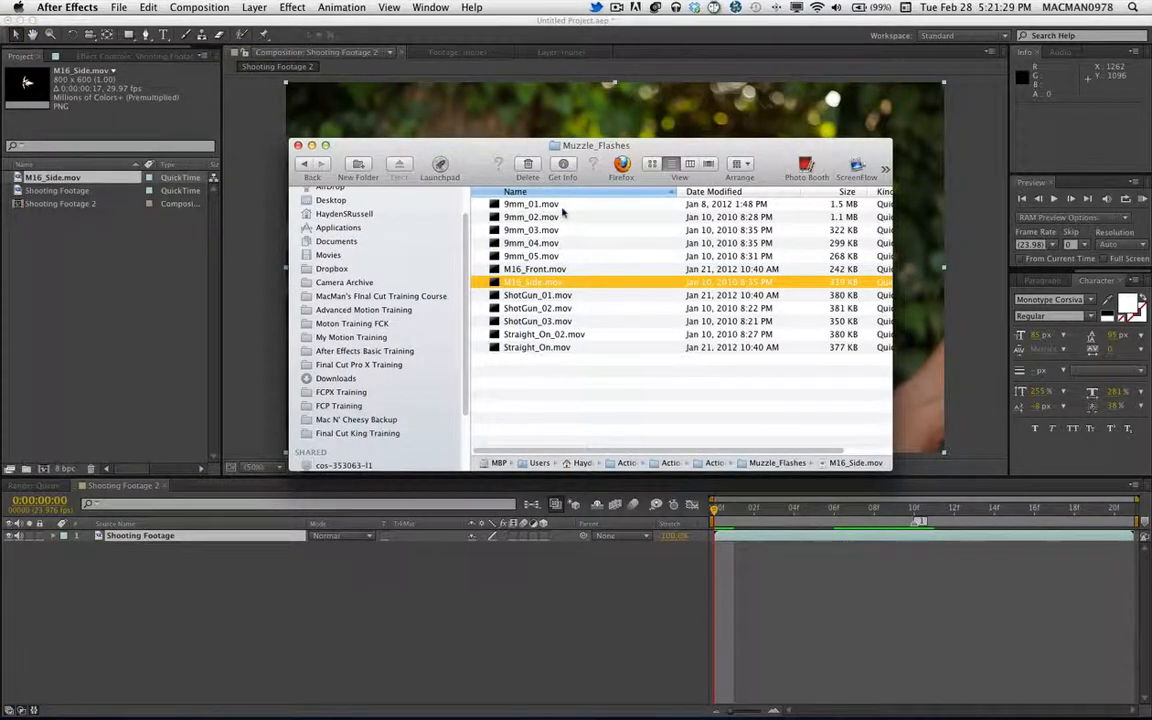
{"action": "left_click", "coordinate": [540, 204]}
{"action": "left_click", "coordinate": [530, 217], "text": "shift"}
{"action": "left_click_drag", "start_coordinate": [530, 217], "coordinate": [186, 256]}
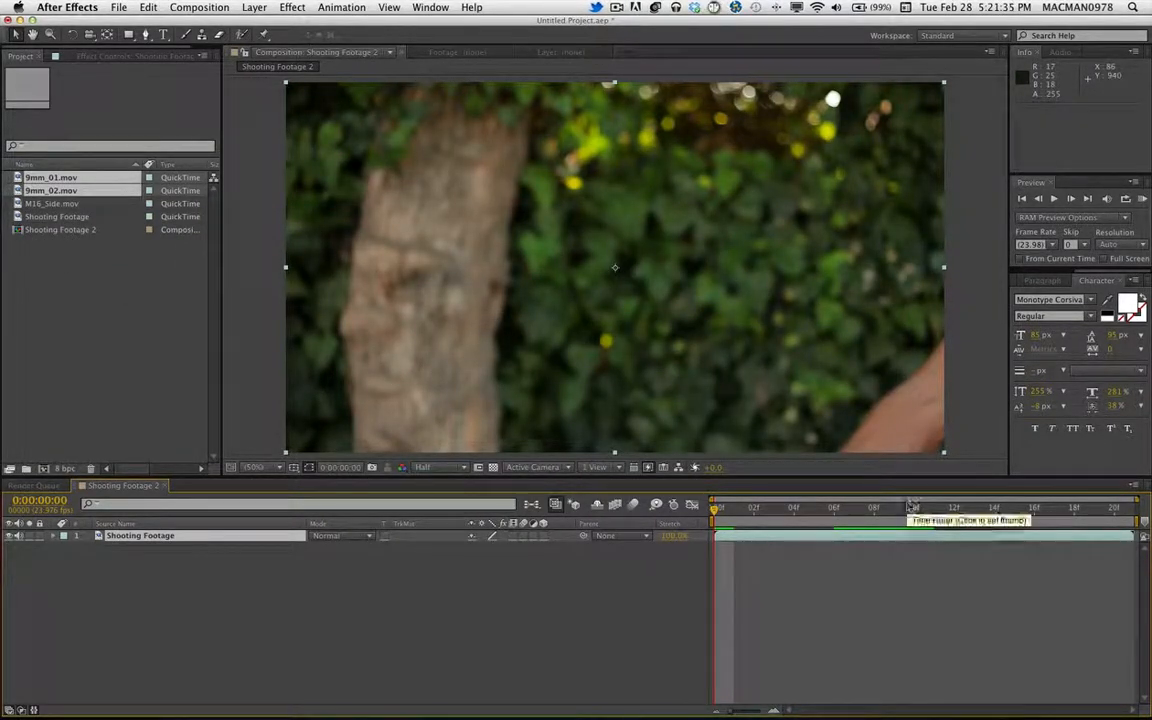
Step: Add M16_Side.mov to the composition near the gun's muzzle and start its layer at the marker, 0:00:00:10
{"action": "left_click", "coordinate": [915, 510]}
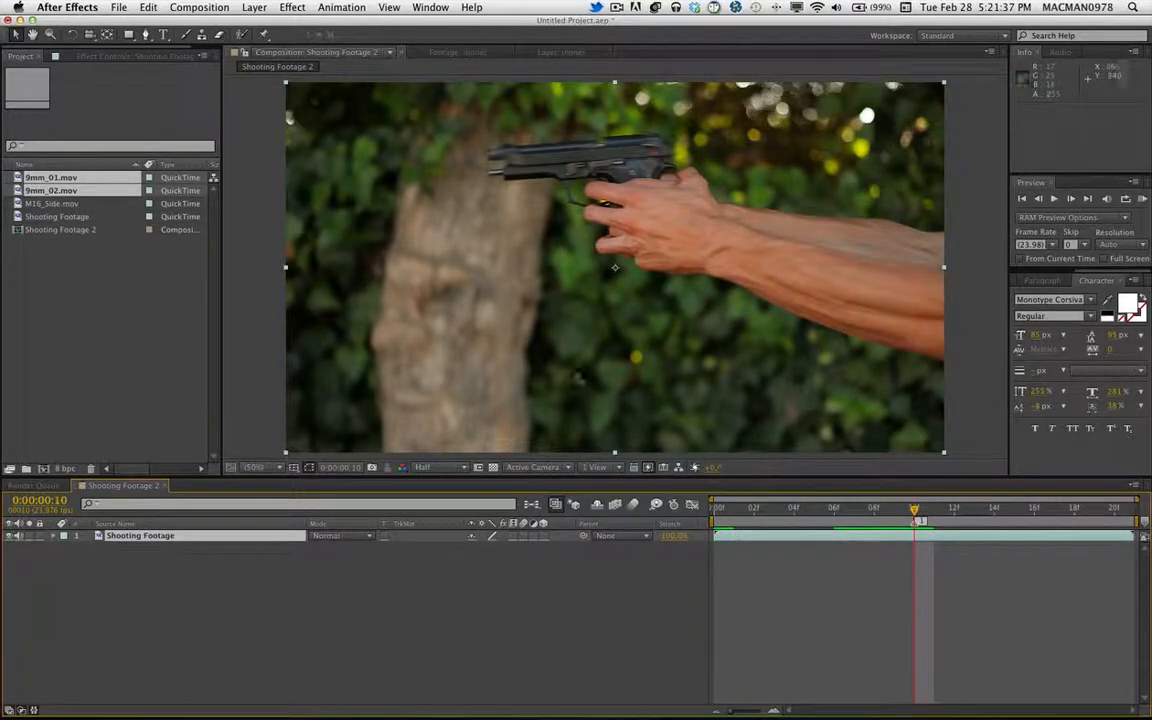
{"action": "left_click", "coordinate": [40, 204]}
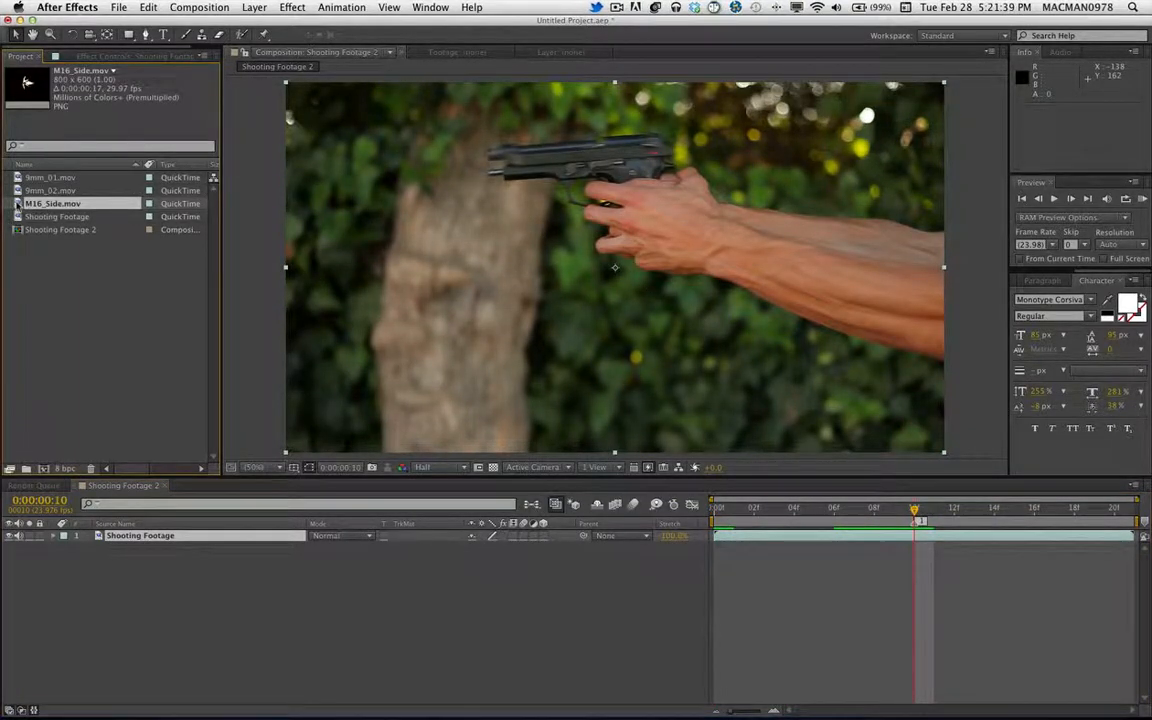
{"action": "left_click_drag", "start_coordinate": [18, 204], "coordinate": [455, 210]}
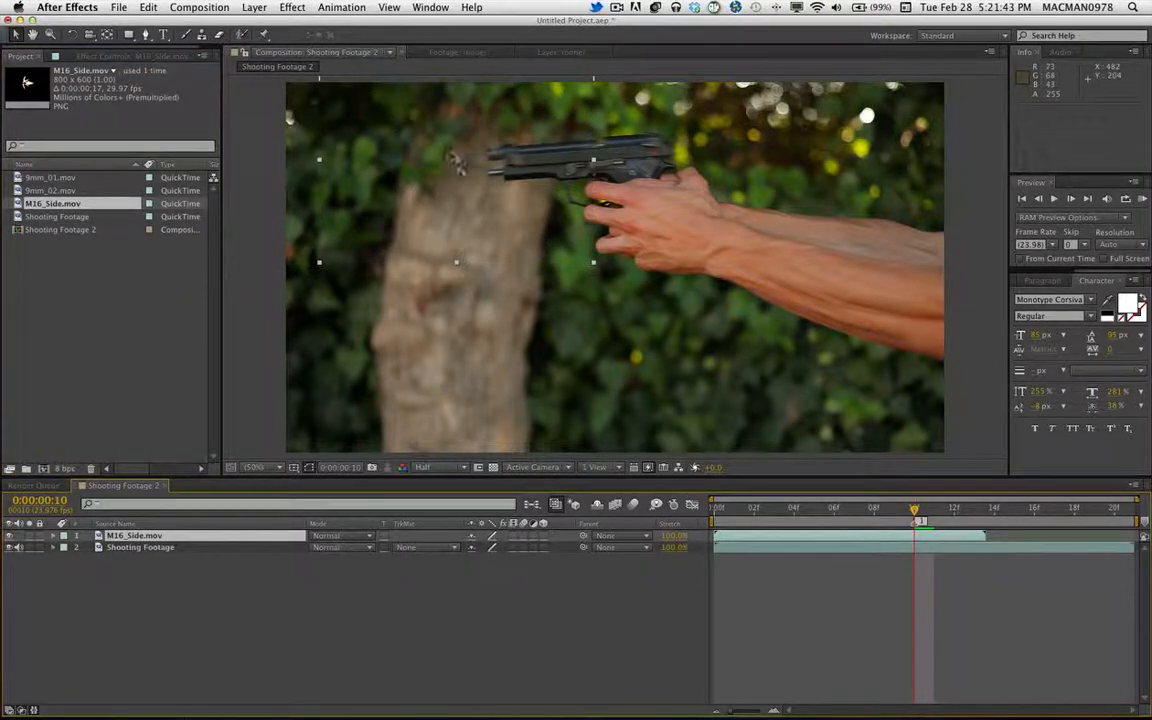
{"action": "left_click_drag", "start_coordinate": [444, 187], "coordinate": [435, 211]}
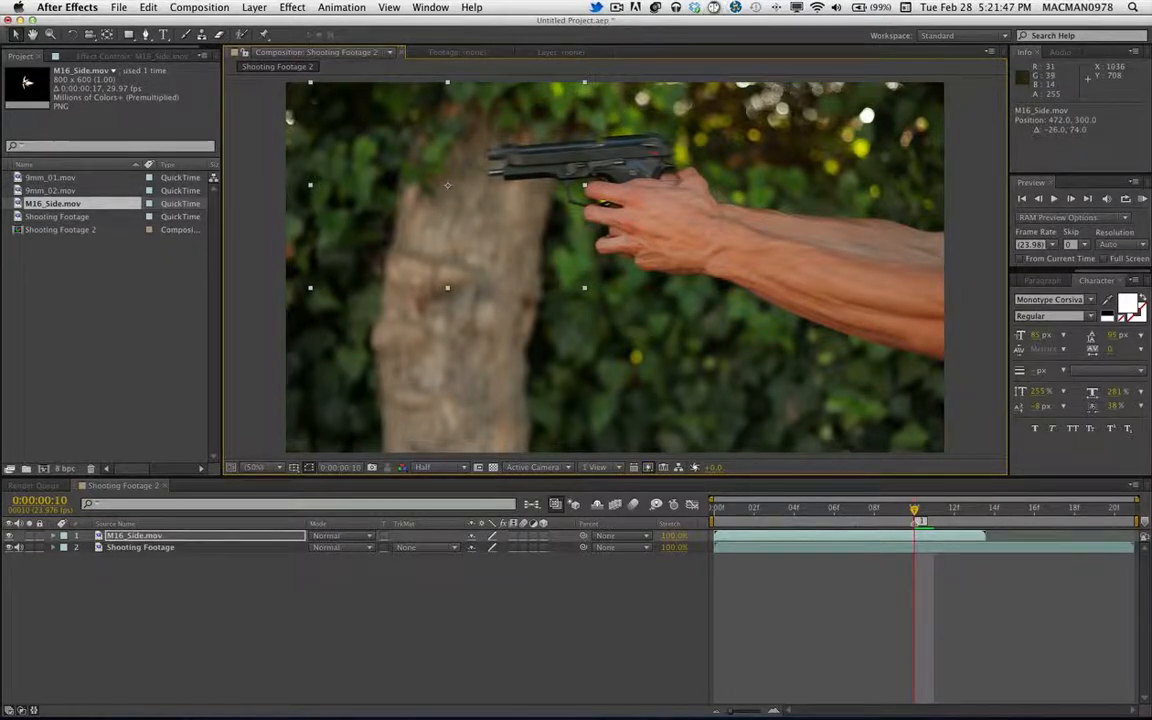
{"action": "left_click_drag", "start_coordinate": [841, 537], "coordinate": [1036, 540]}
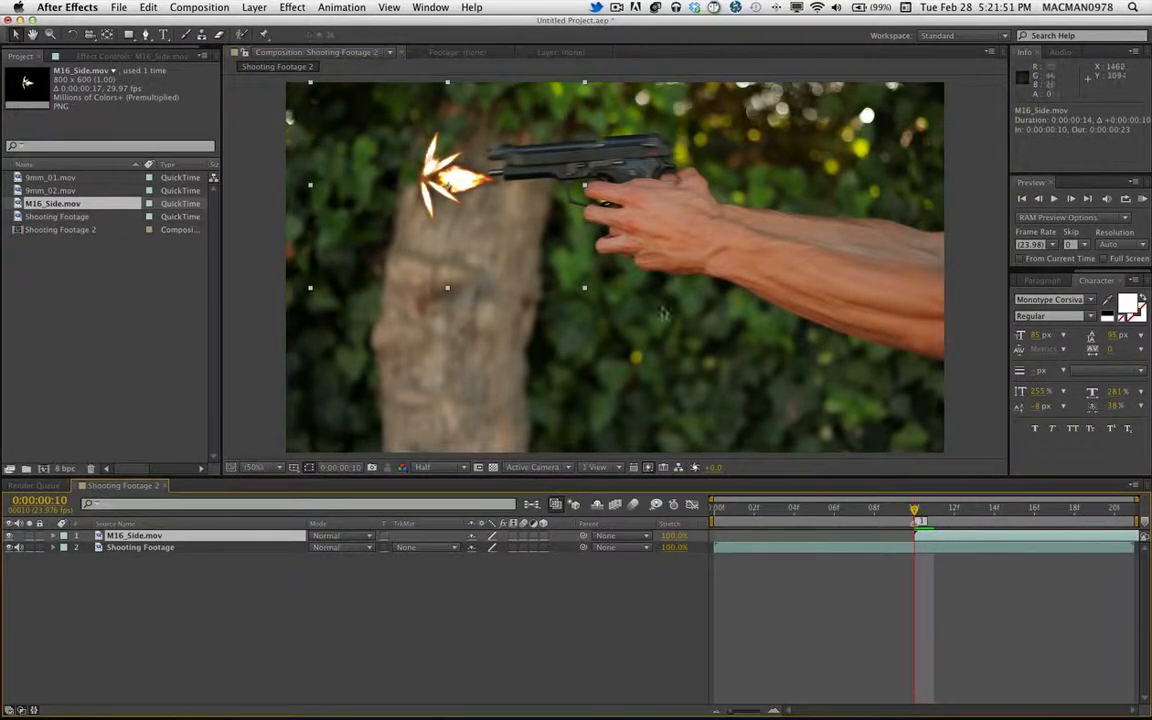
Step: Rotate the M16_Side.mov muzzle flash about 173° and move it to the tip of the gun barrel
{"action": "key", "text": "w"}
{"action": "left_click_drag", "start_coordinate": [506, 193], "coordinate": [343, 271]}
{"action": "left_click_drag", "start_coordinate": [272, 197], "coordinate": [347, 192]}
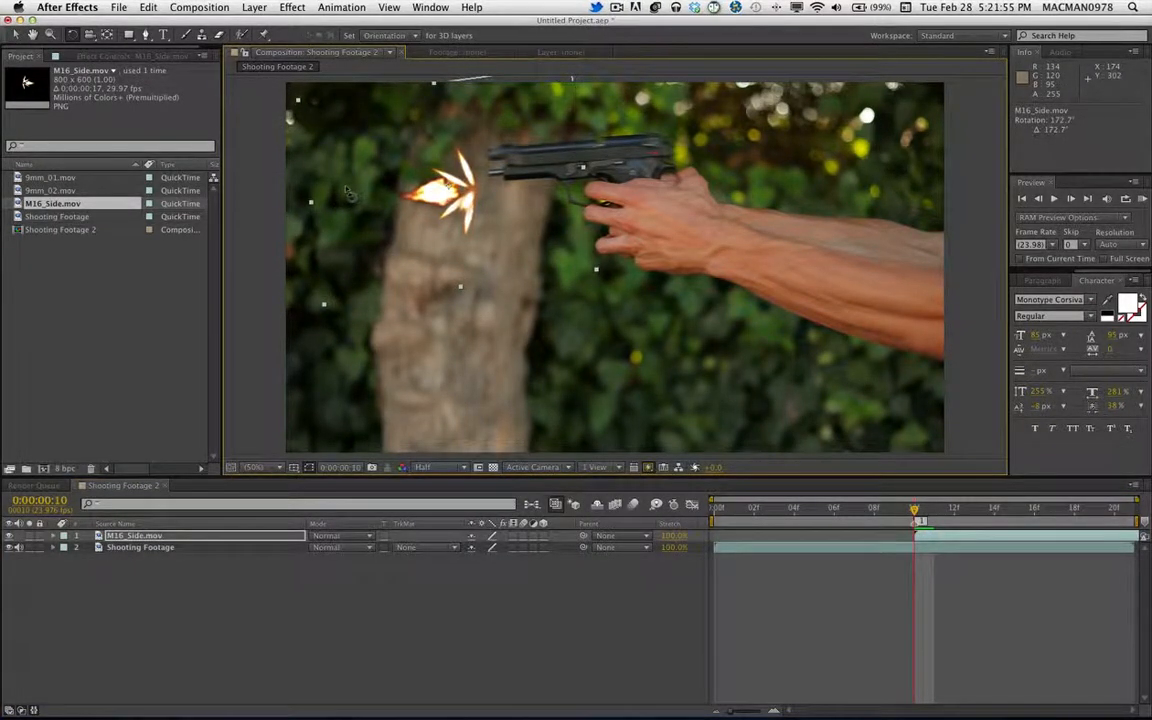
{"action": "key", "text": "v"}
{"action": "left_click_drag", "start_coordinate": [480, 213], "coordinate": [483, 183]}
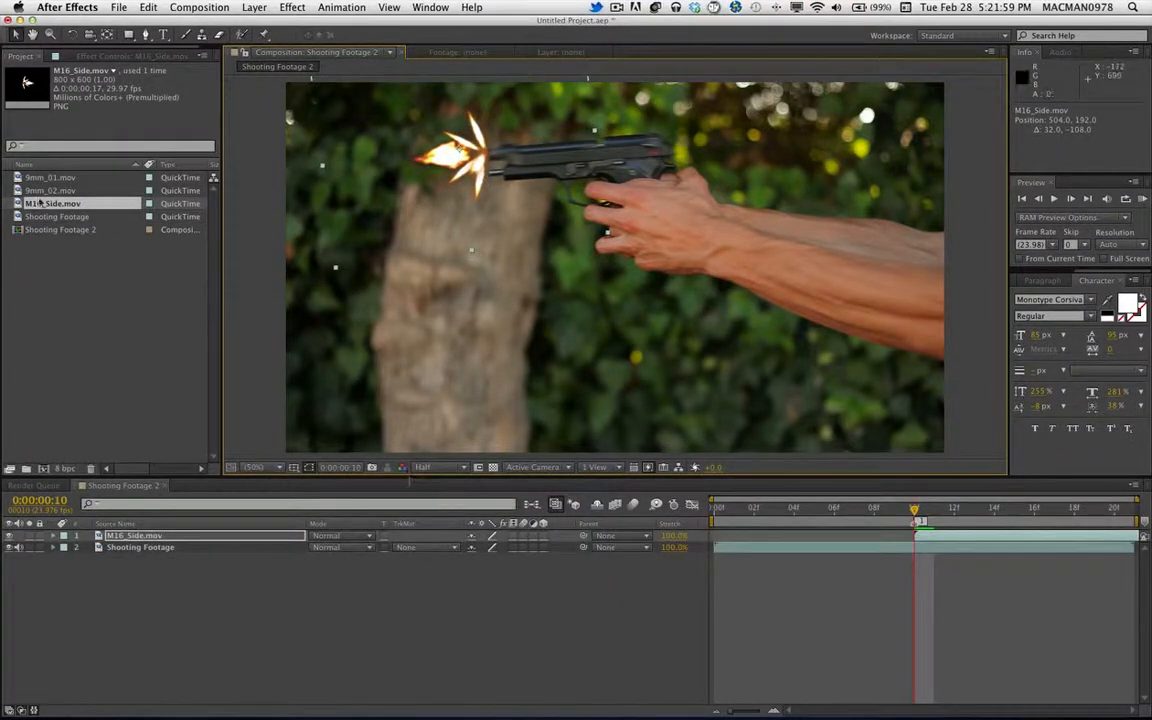
Step: Fine-tune the muzzle flash placement against the barrel tip, to position 496, 198
{"action": "left_click", "coordinate": [41, 190]}
{"action": "left_click", "coordinate": [46, 203], "text": "shift"}
{"action": "left_click_drag", "start_coordinate": [456, 158], "coordinate": [436, 157]}
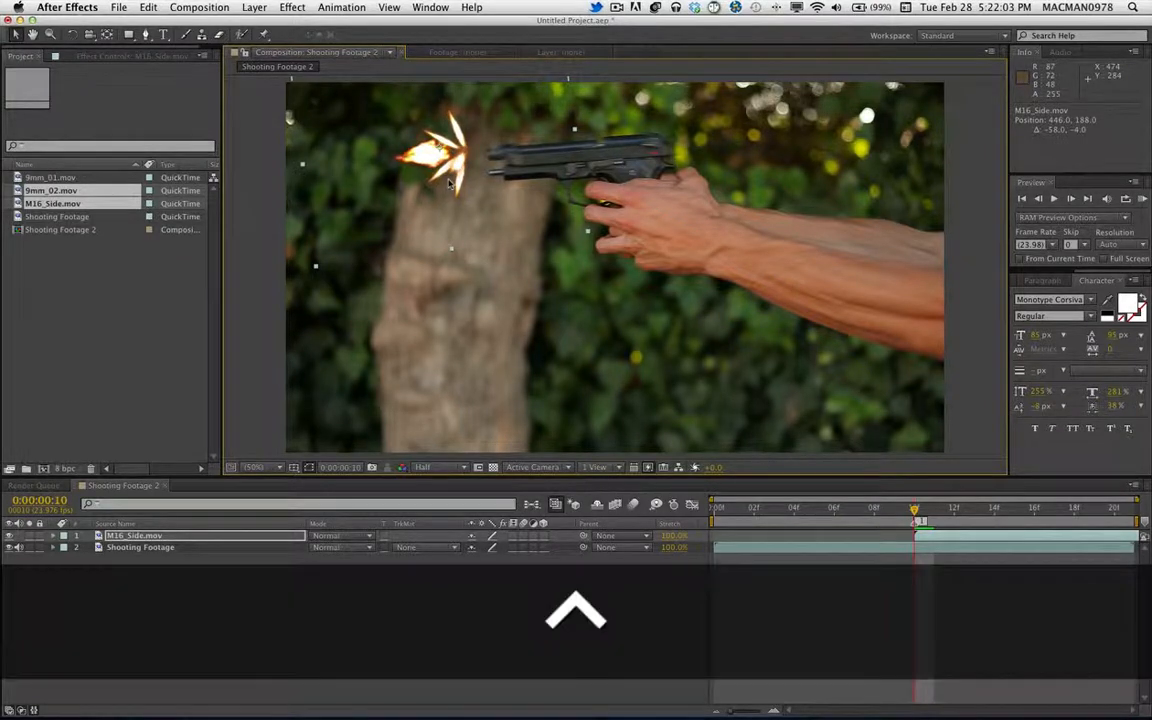
{"action": "left_click_drag", "start_coordinate": [450, 183], "coordinate": [461, 169]}
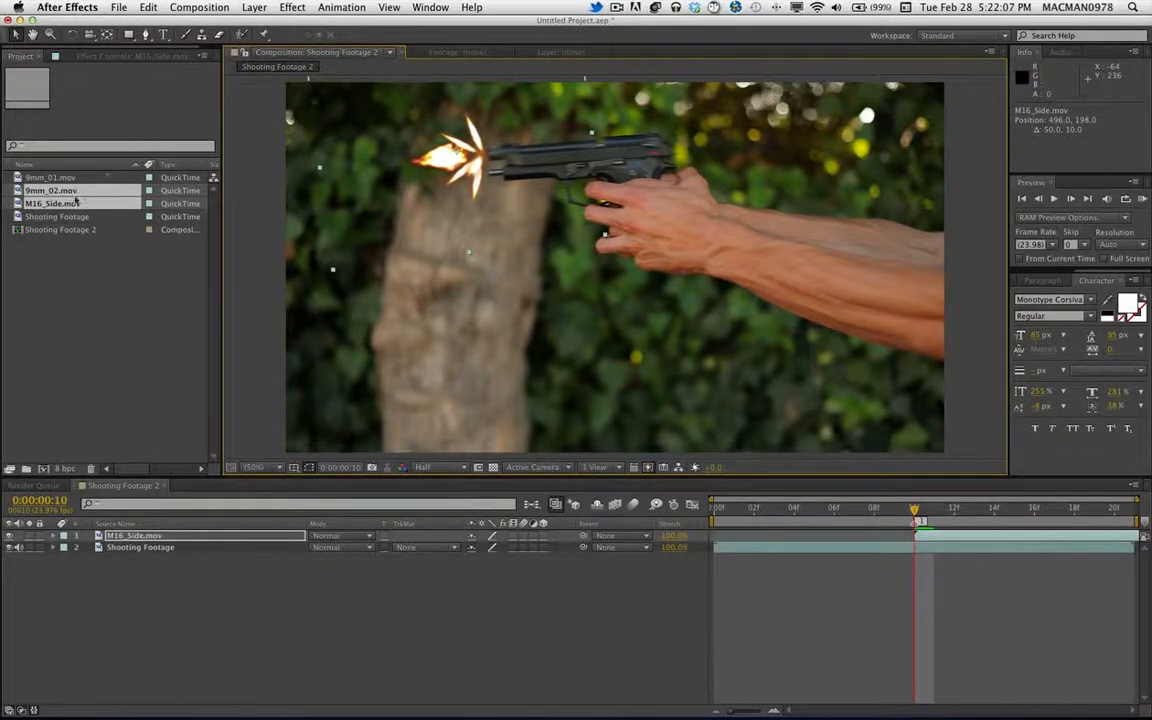
Step: Add 9mm_02.mov to the composition over the tree trunk and start its layer at the marker, 0:00:00:10
{"action": "left_click", "coordinate": [48, 238]}
{"action": "left_click", "coordinate": [12, 190]}
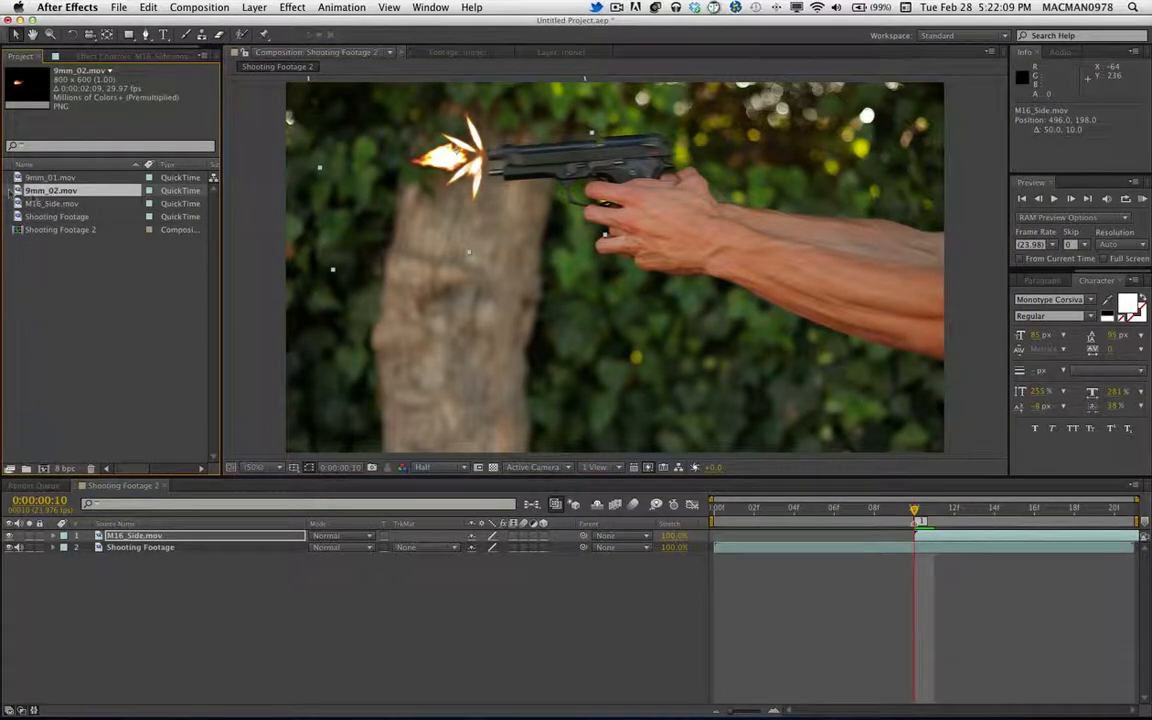
{"action": "left_click_drag", "start_coordinate": [32, 195], "coordinate": [478, 260]}
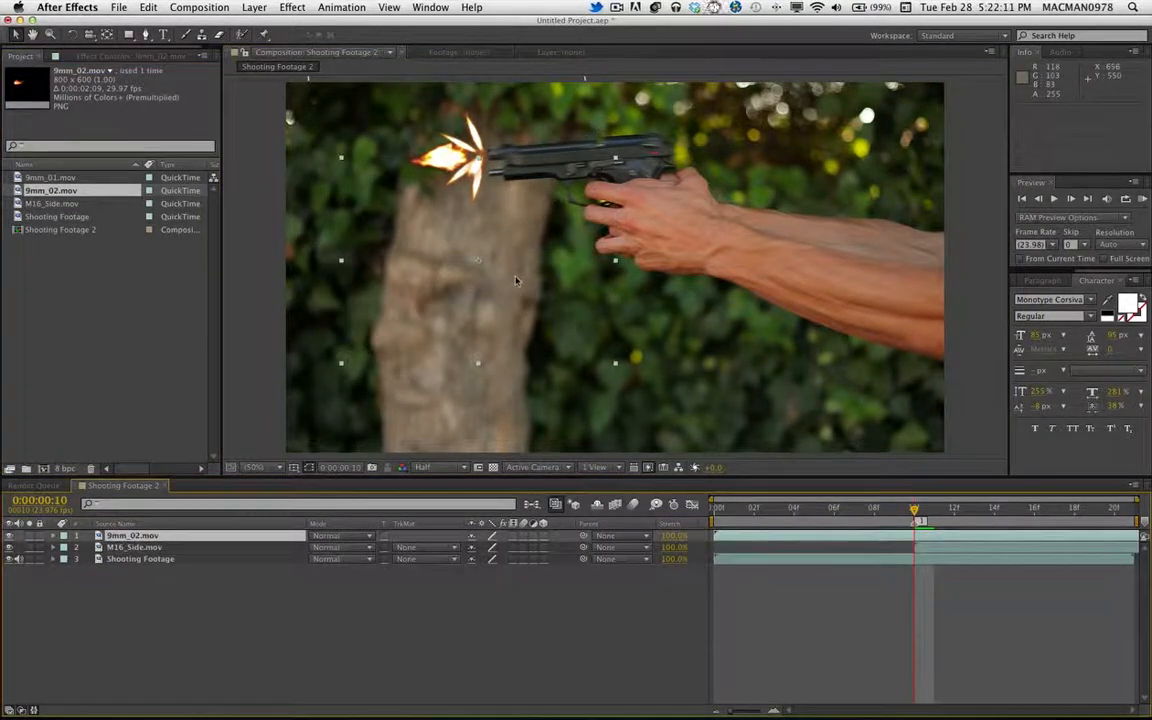
{"action": "left_click_drag", "start_coordinate": [896, 537], "coordinate": [1083, 540]}
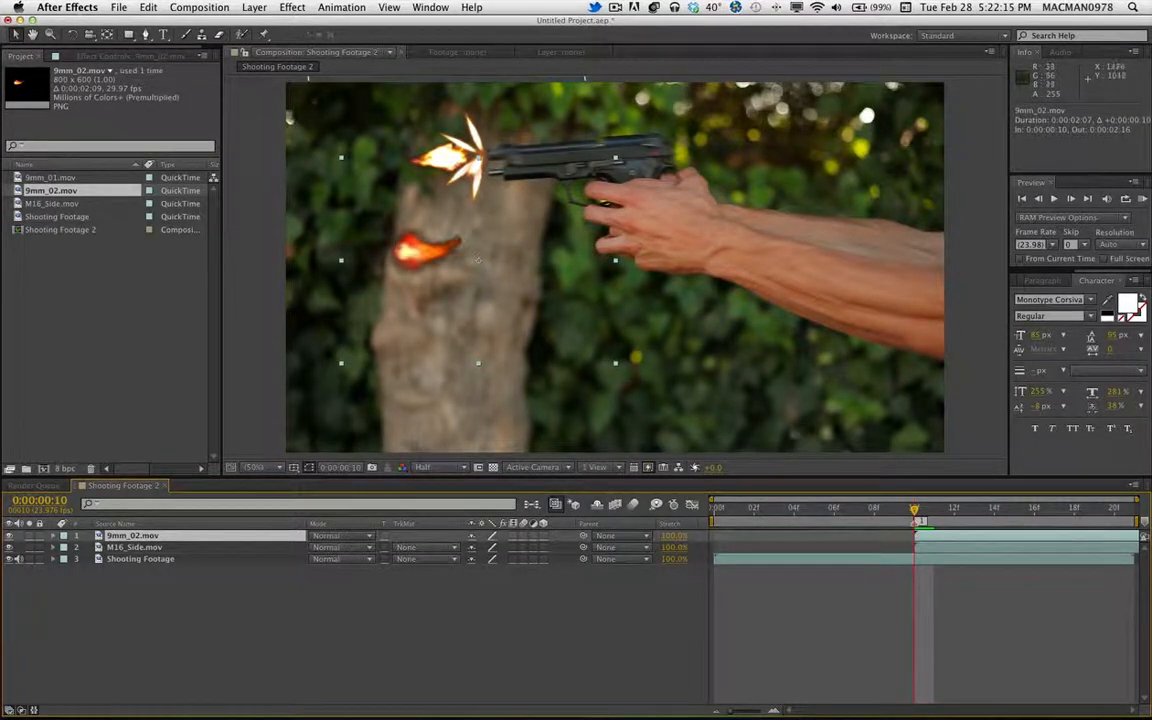
Step: Rotate the 9mm_02.mov flash about 178° and move it onto the existing flash at the barrel tip, to position 324, 202
{"action": "key", "text": "w"}
{"action": "left_click_drag", "start_coordinate": [478, 268], "coordinate": [333, 218]}
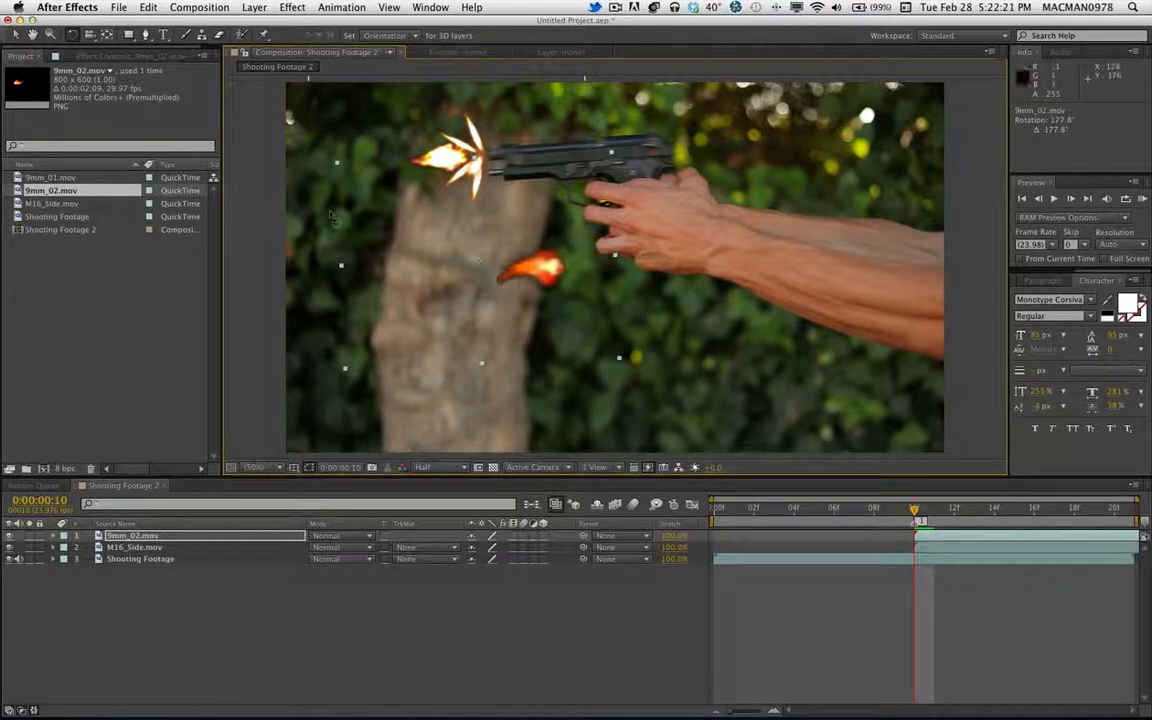
{"action": "key", "text": "a"}
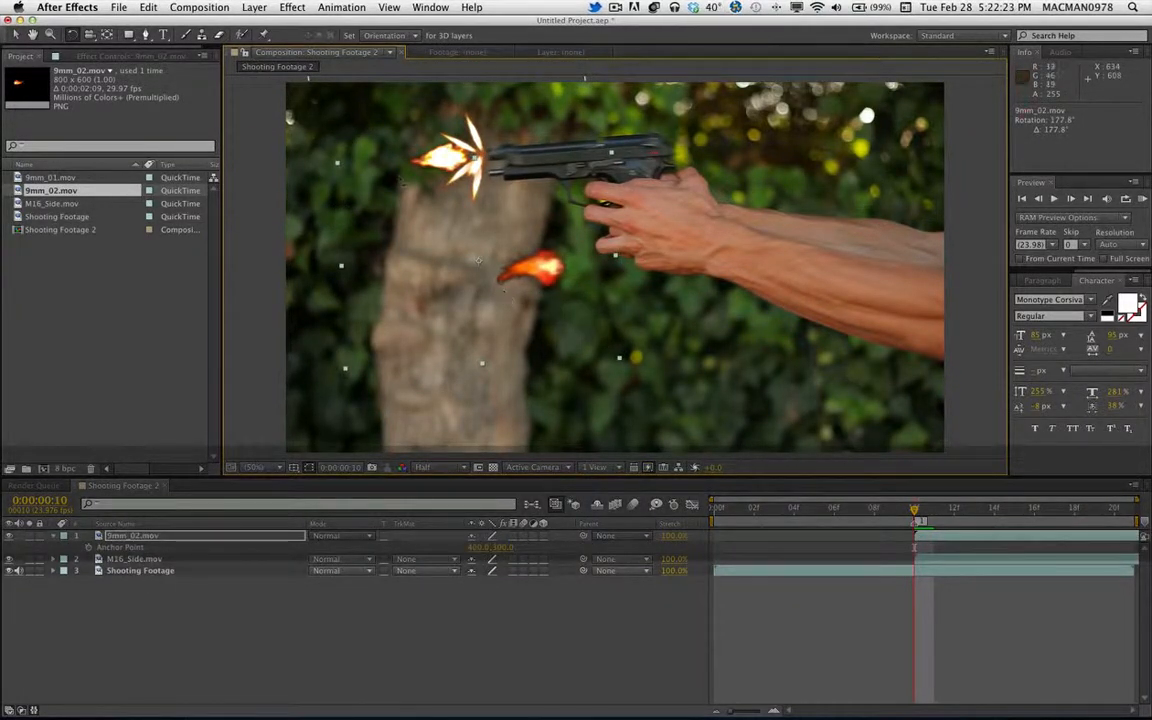
{"action": "key", "text": "v"}
{"action": "left_click_drag", "start_coordinate": [541, 286], "coordinate": [460, 179]}
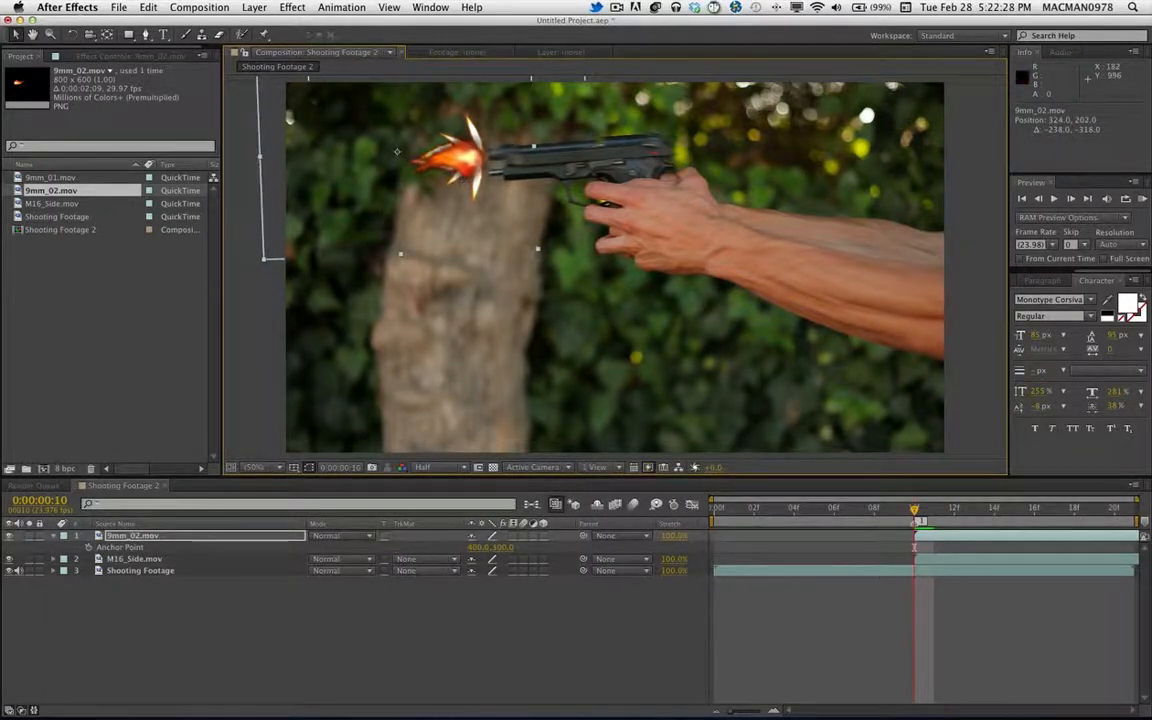
Step: Lower the 9mm_02.mov layer's opacity to 64% and place the layer beneath M16_Side.mov
{"action": "left_click", "coordinate": [54, 536]}
{"action": "left_click", "coordinate": [54, 536]}
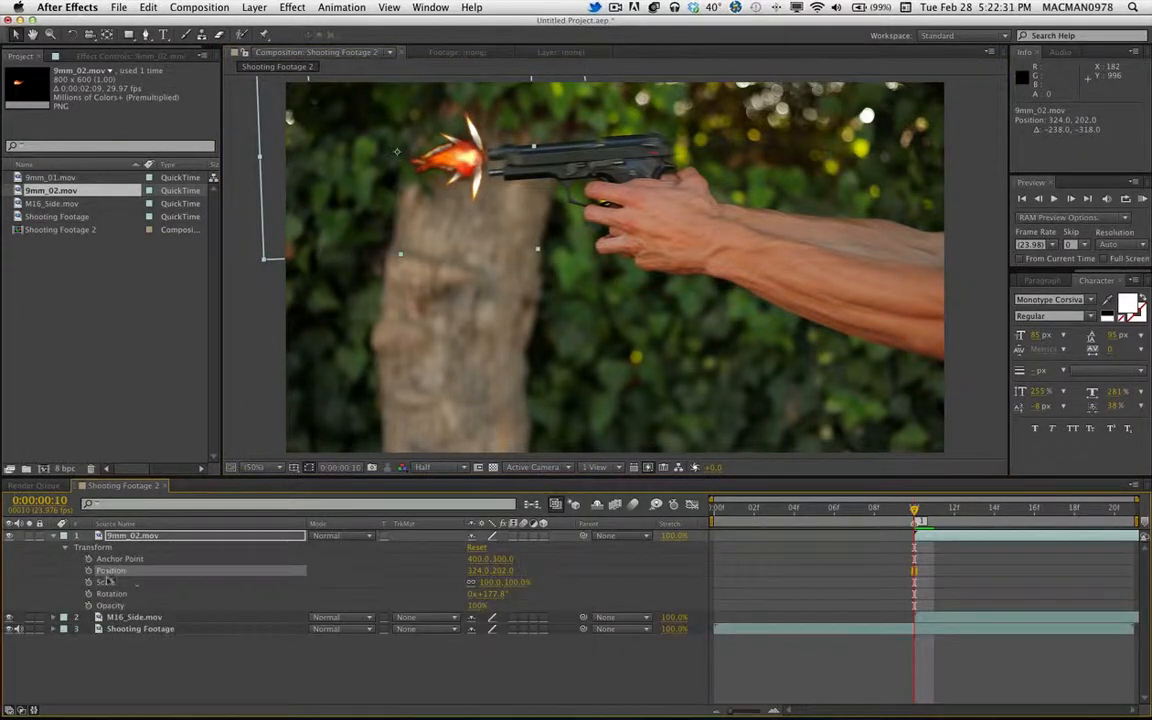
{"action": "left_click_drag", "start_coordinate": [475, 605], "coordinate": [452, 605]}
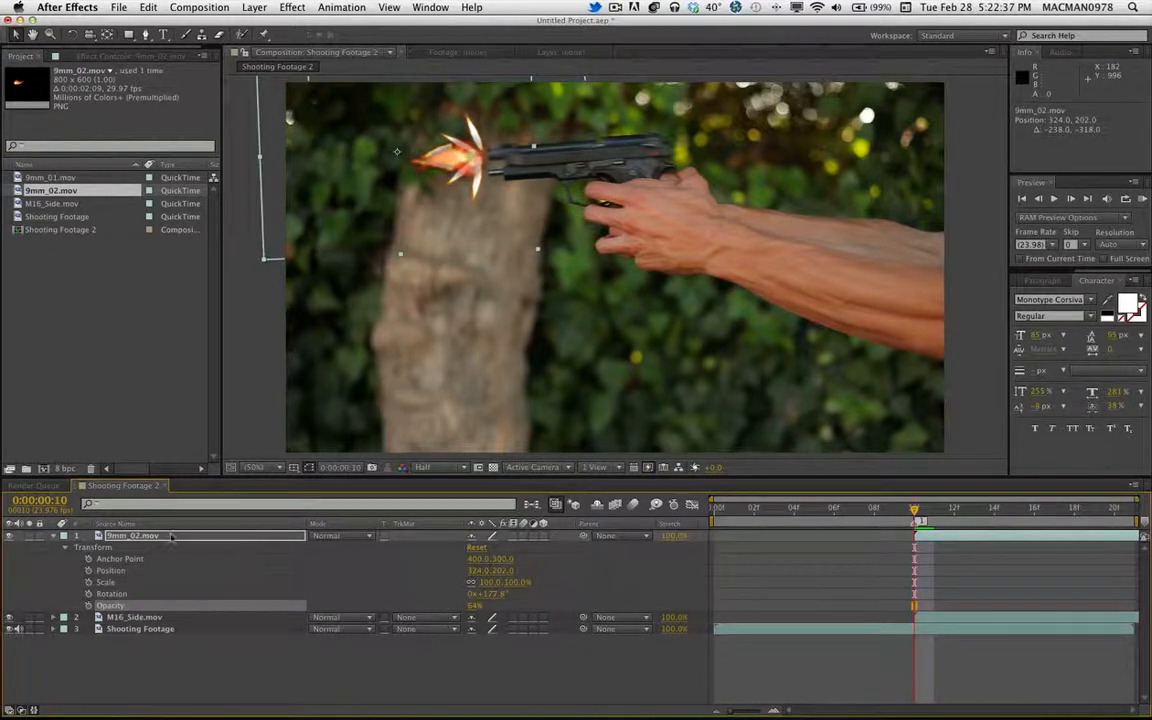
{"action": "left_click_drag", "start_coordinate": [171, 537], "coordinate": [147, 625]}
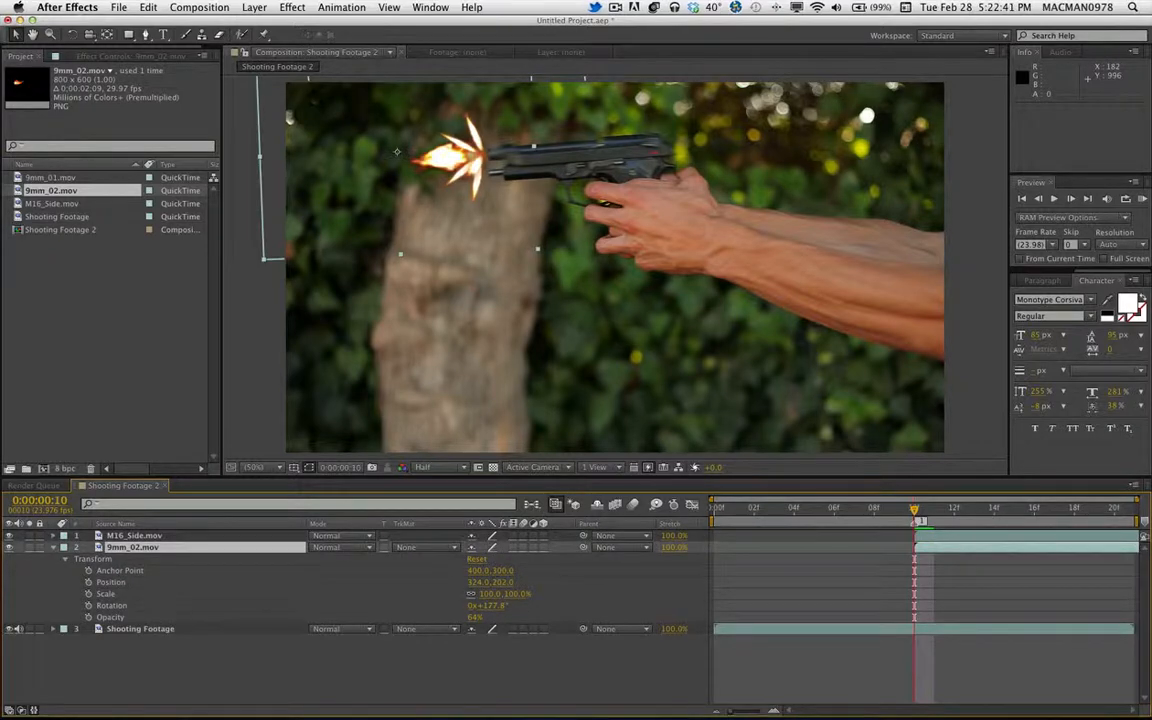
Step: Try the Add and Subtract blending modes on the M16_Side.mov layer
{"action": "left_click", "coordinate": [351, 539]}
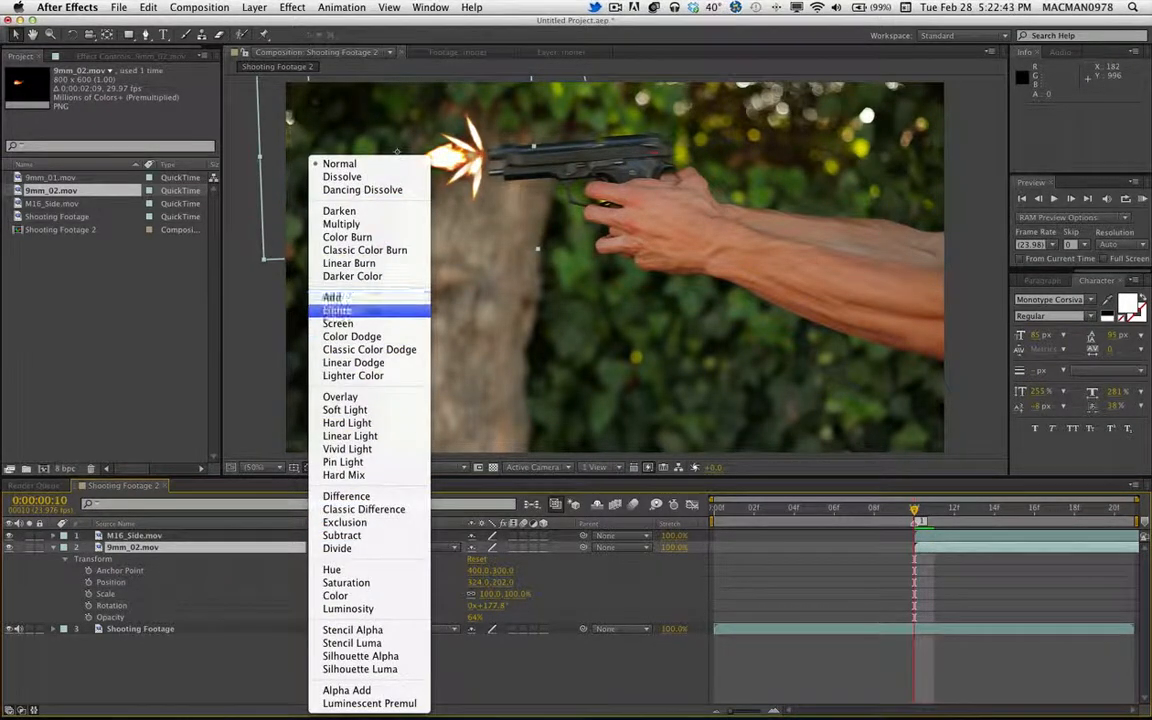
{"action": "left_click", "coordinate": [369, 299]}
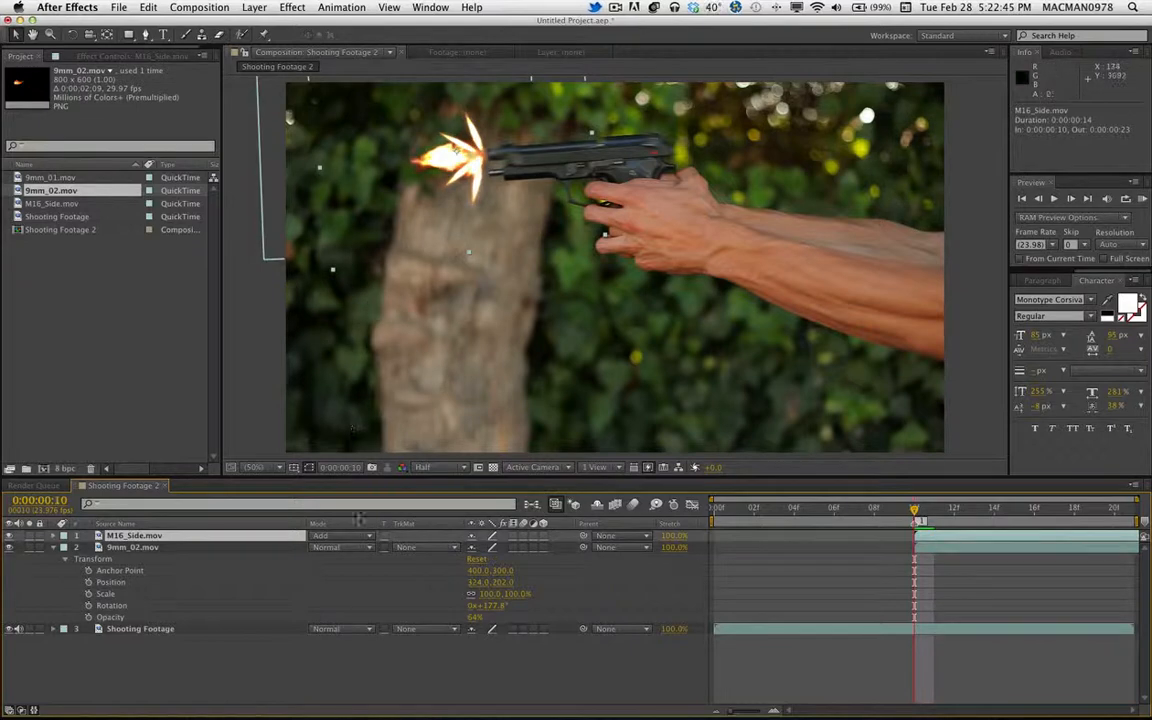
{"action": "left_click", "coordinate": [328, 540]}
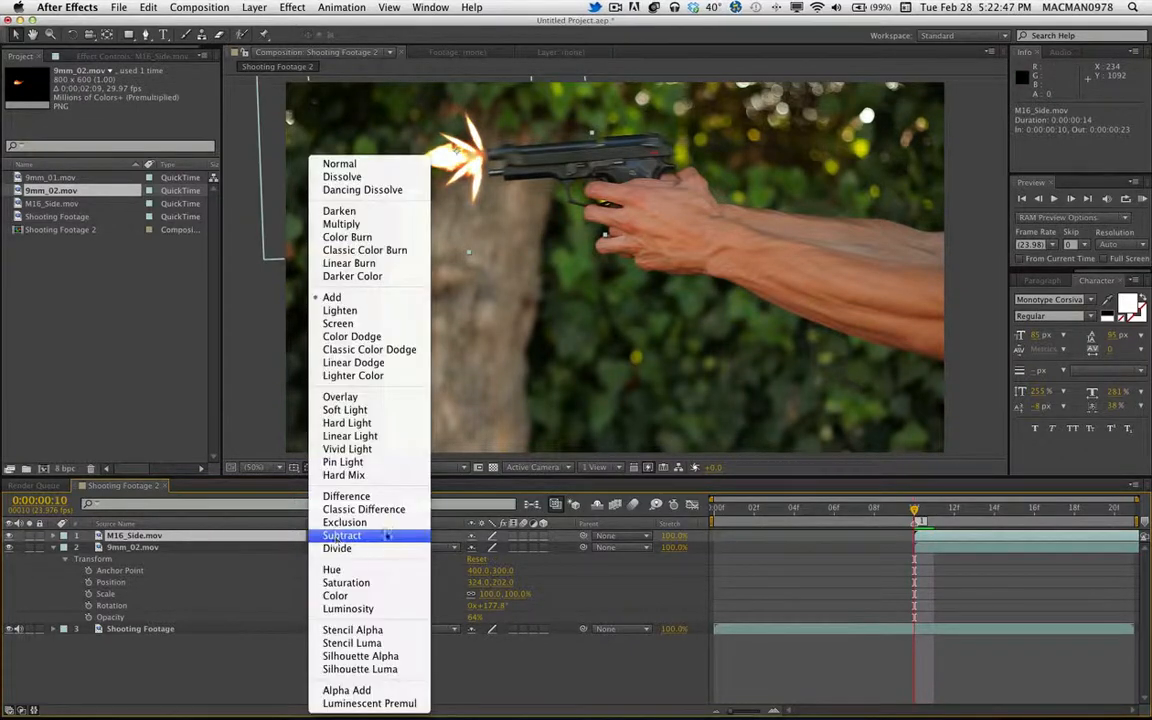
{"action": "left_click", "coordinate": [376, 536]}
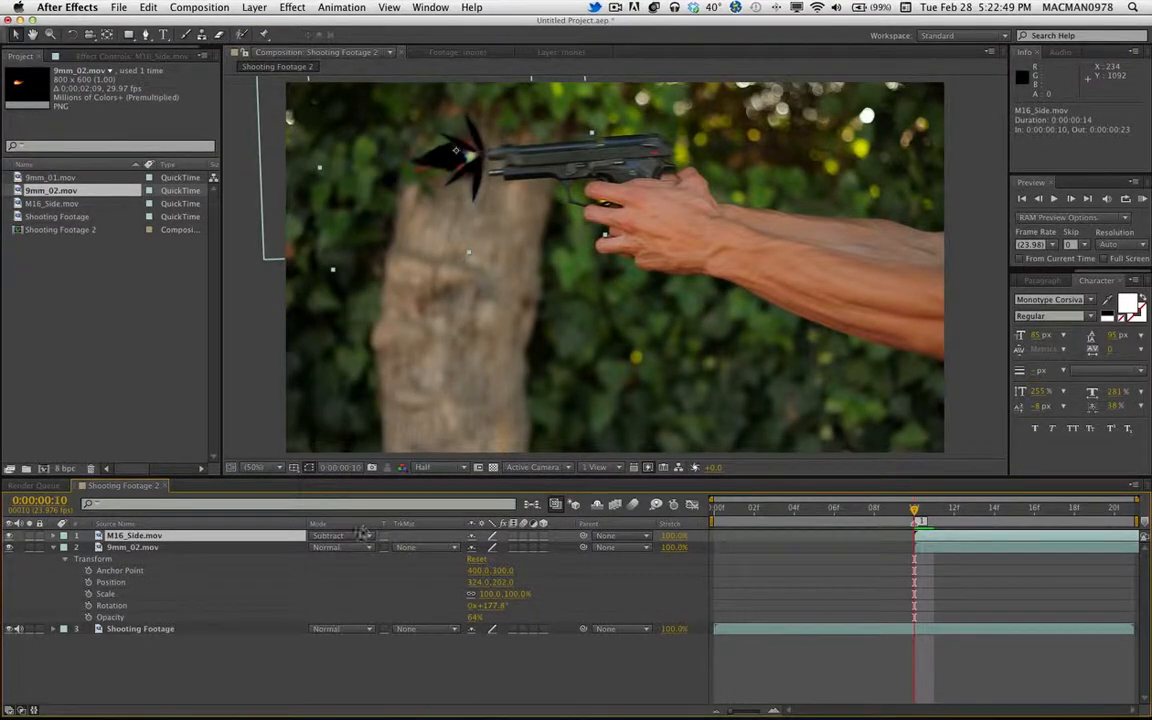
Step: Set the M16_Side.mov layer's blending mode to Screen
{"action": "left_click", "coordinate": [345, 536]}
{"action": "left_click", "coordinate": [400, 323]}
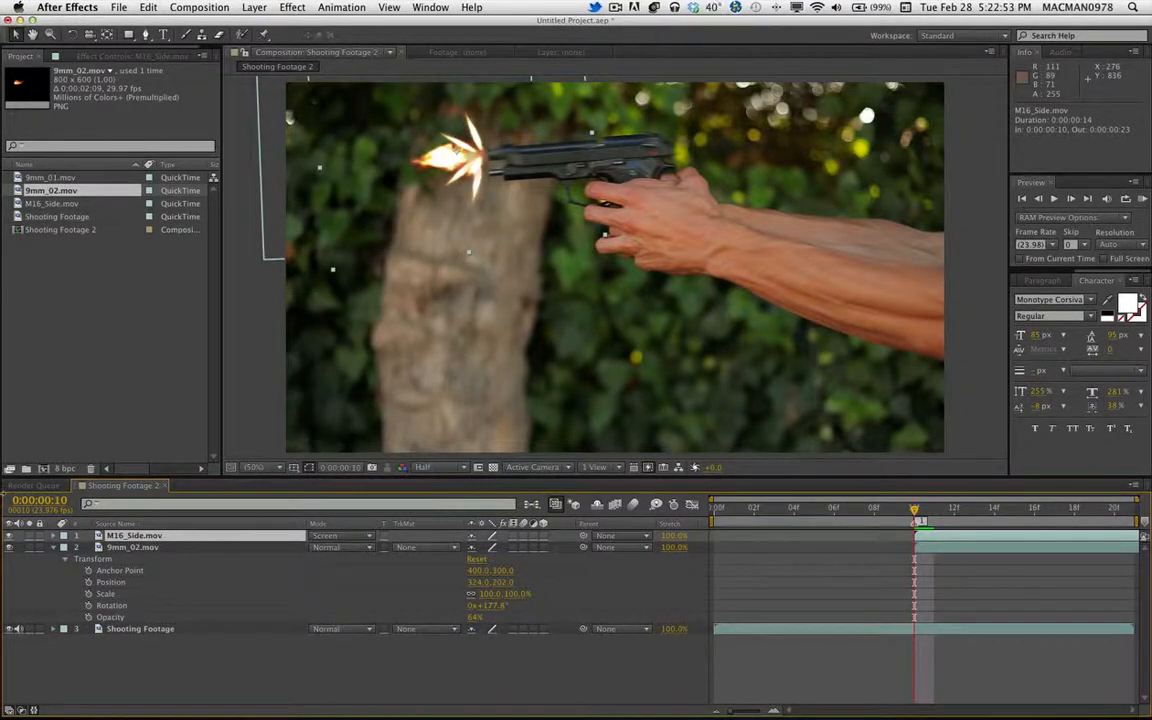
Step: Add 9mm_01.mov to the composition with its layer starting at 0:00:00:10, and enlarge it to about 165, 160%
{"action": "left_click_drag", "start_coordinate": [45, 177], "coordinate": [461, 220]}
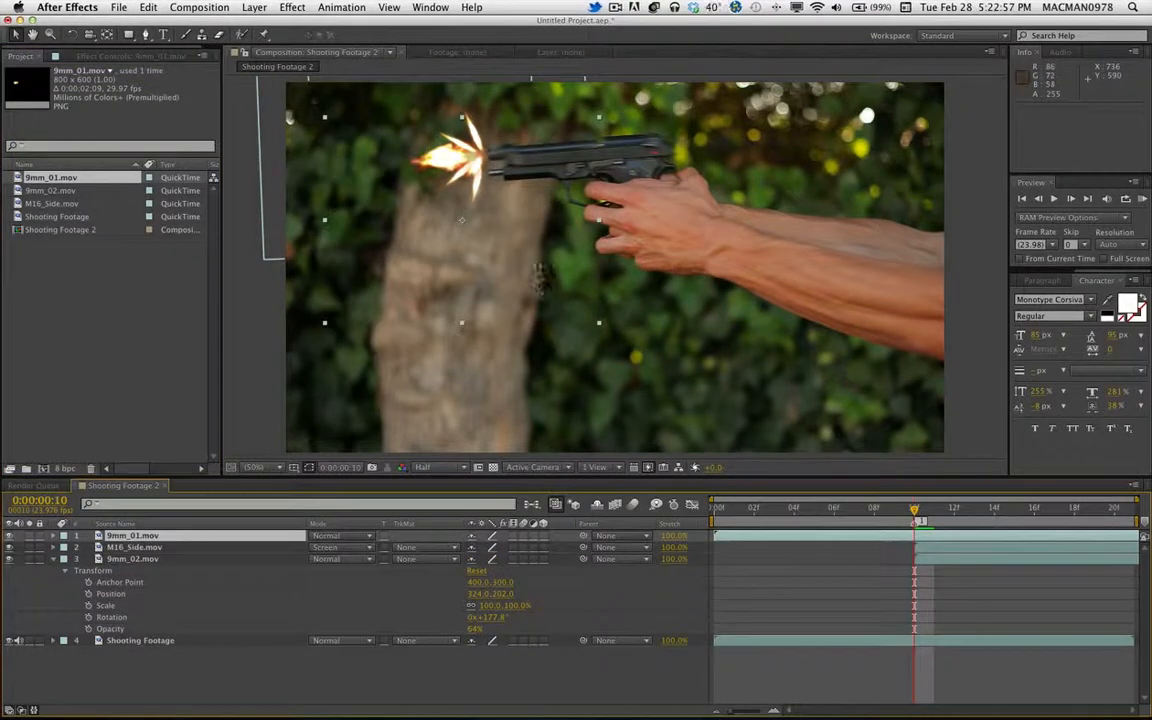
{"action": "left_click_drag", "start_coordinate": [840, 533], "coordinate": [1030, 537]}
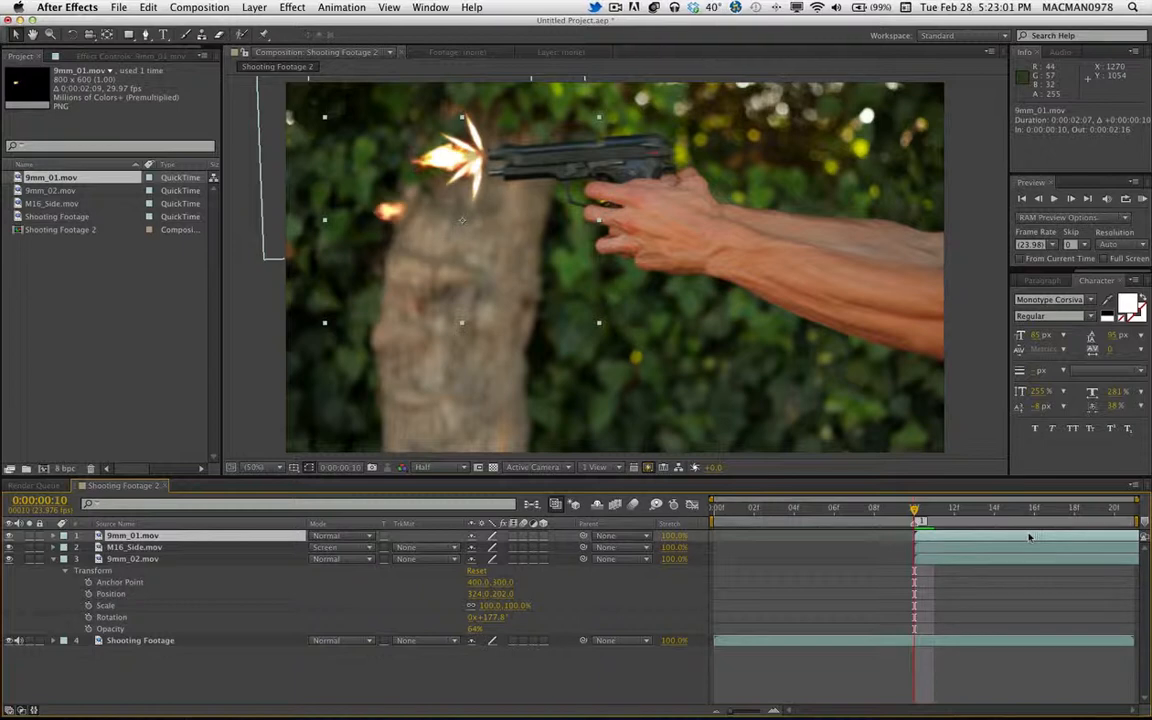
{"action": "key", "text": "w"}
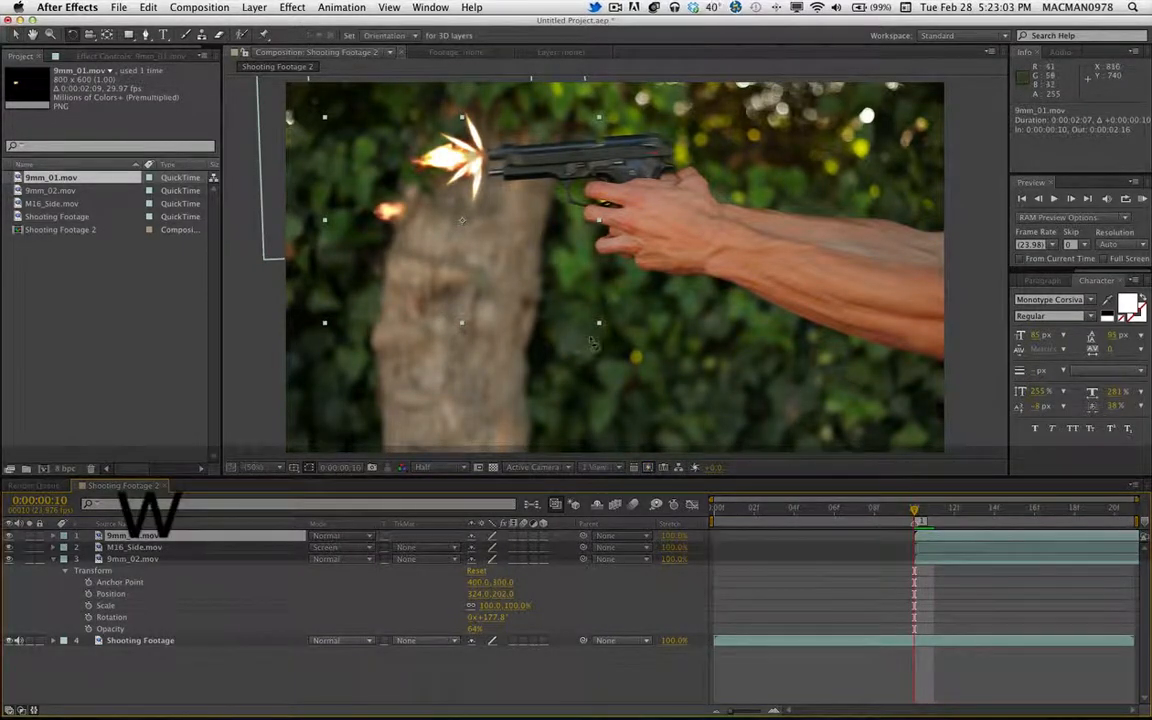
{"action": "key", "text": "v"}
{"action": "left_click_drag", "start_coordinate": [598, 323], "coordinate": [689, 388]}
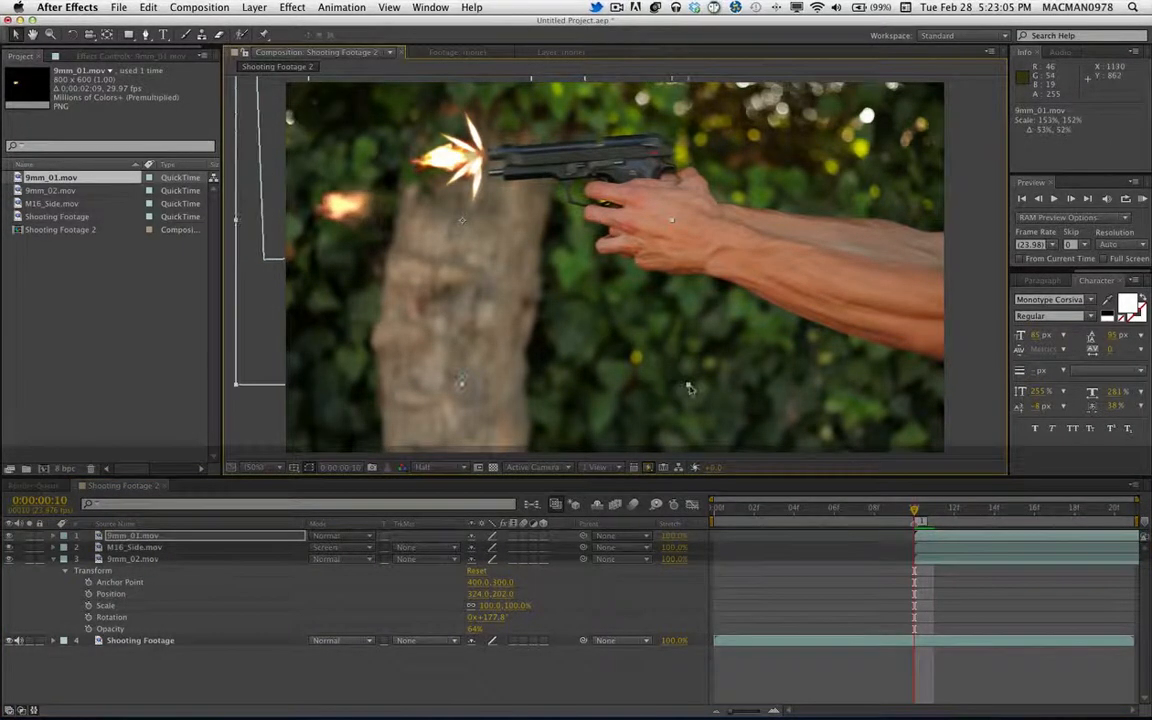
Step: Rotate the 9mm_01.mov flash about 178° and move it onto the barrel-tip flash, to position 158, 188
{"action": "key", "text": "a"}
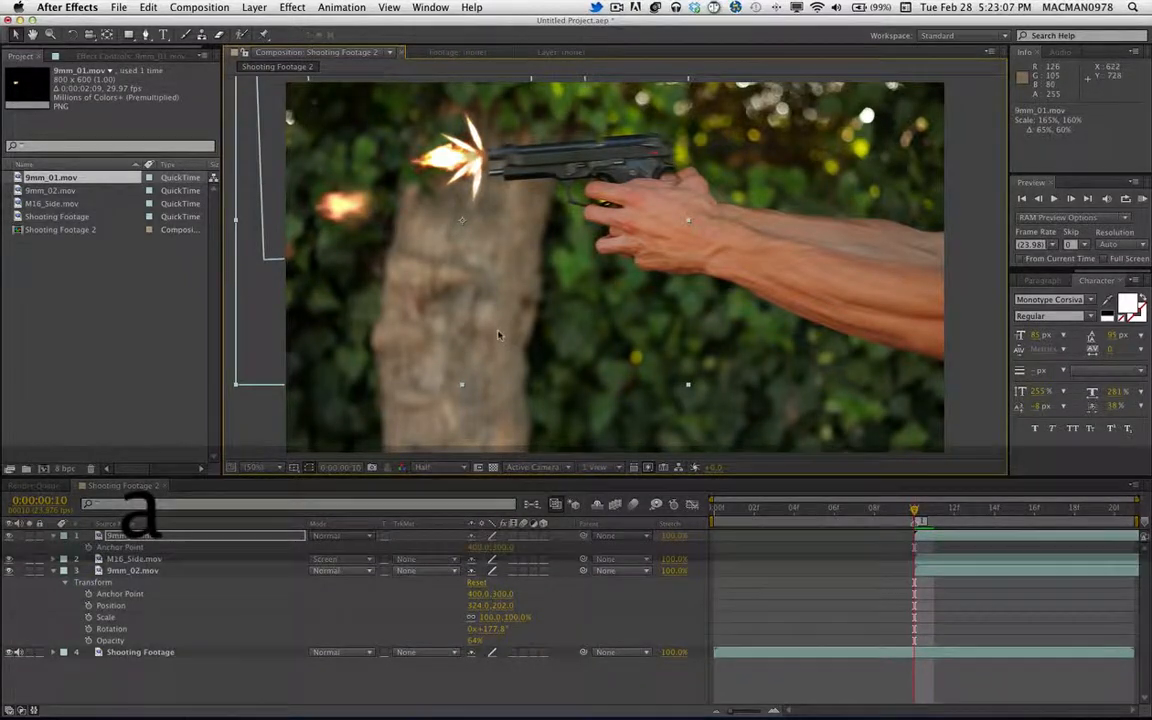
{"action": "key", "text": "w"}
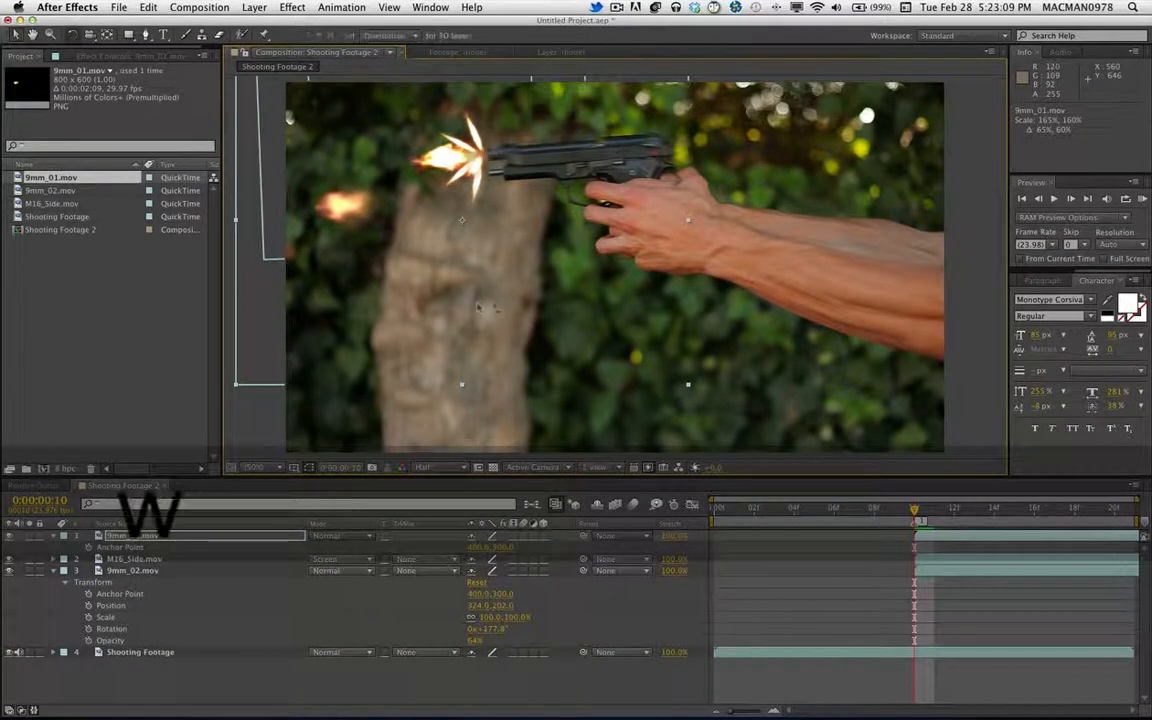
{"action": "left_click_drag", "start_coordinate": [496, 262], "coordinate": [390, 174]}
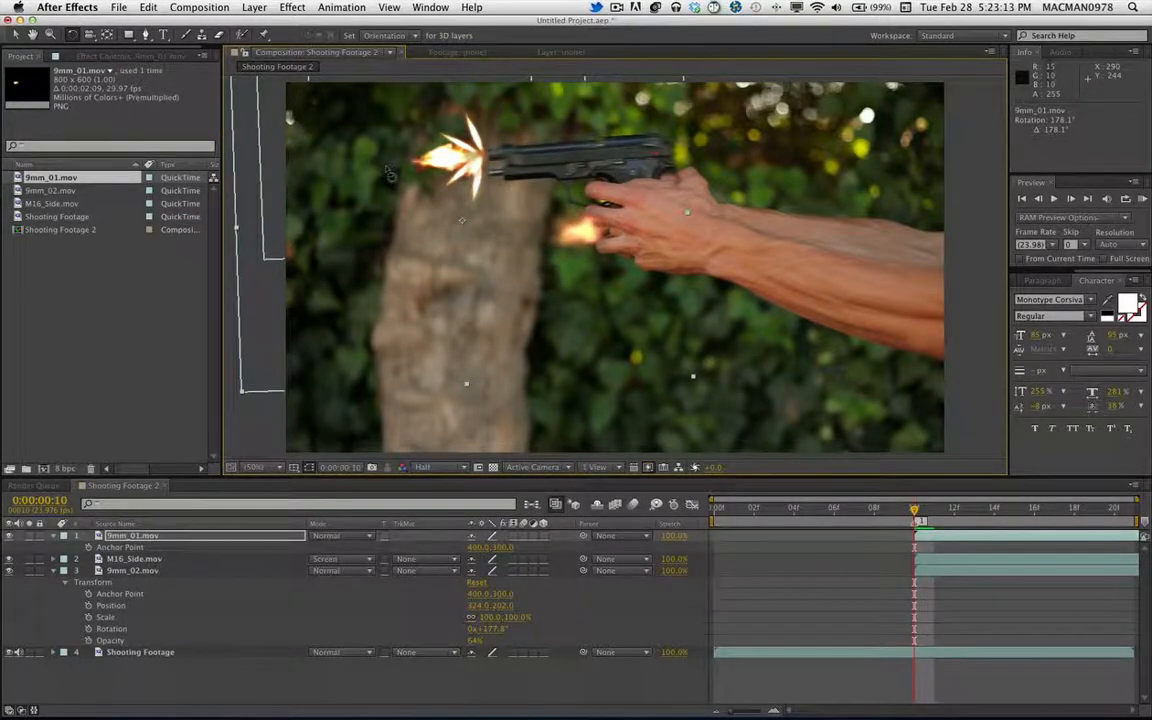
{"action": "key", "text": "v"}
{"action": "left_click_drag", "start_coordinate": [598, 257], "coordinate": [469, 179]}
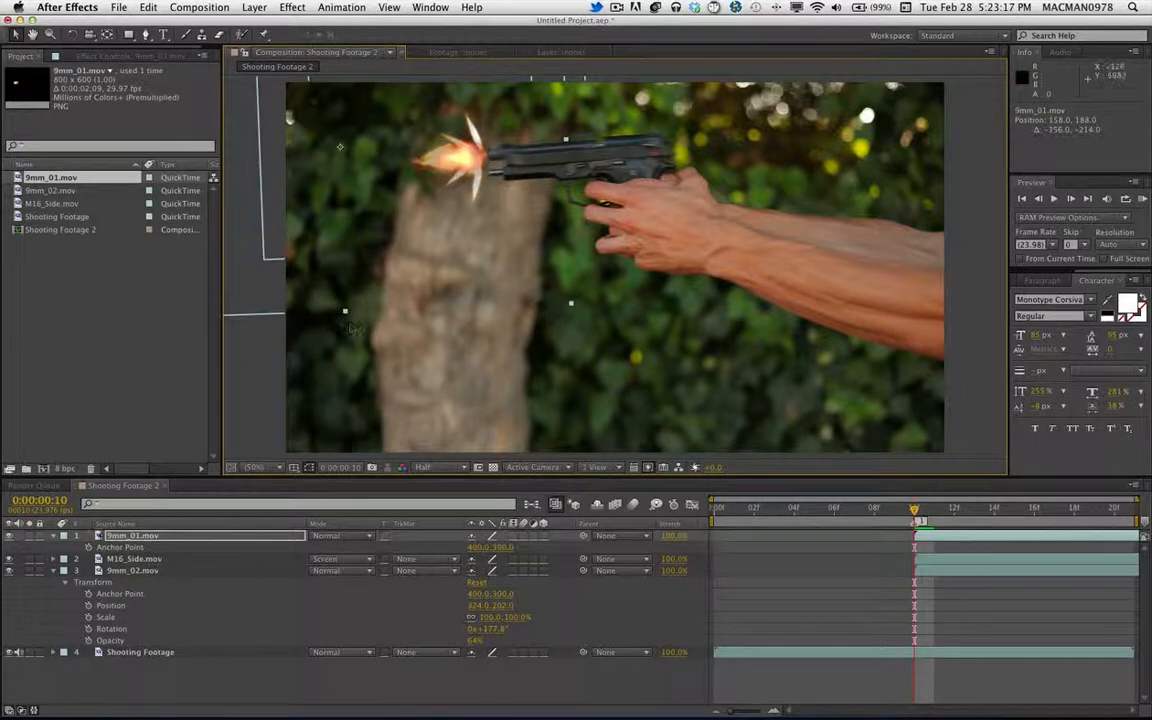
Step: Lower the 9mm_01.mov layer's opacity to 57% and collapse the properties of both 9mm layers
{"action": "left_click", "coordinate": [54, 536]}
{"action": "left_click", "coordinate": [54, 536]}
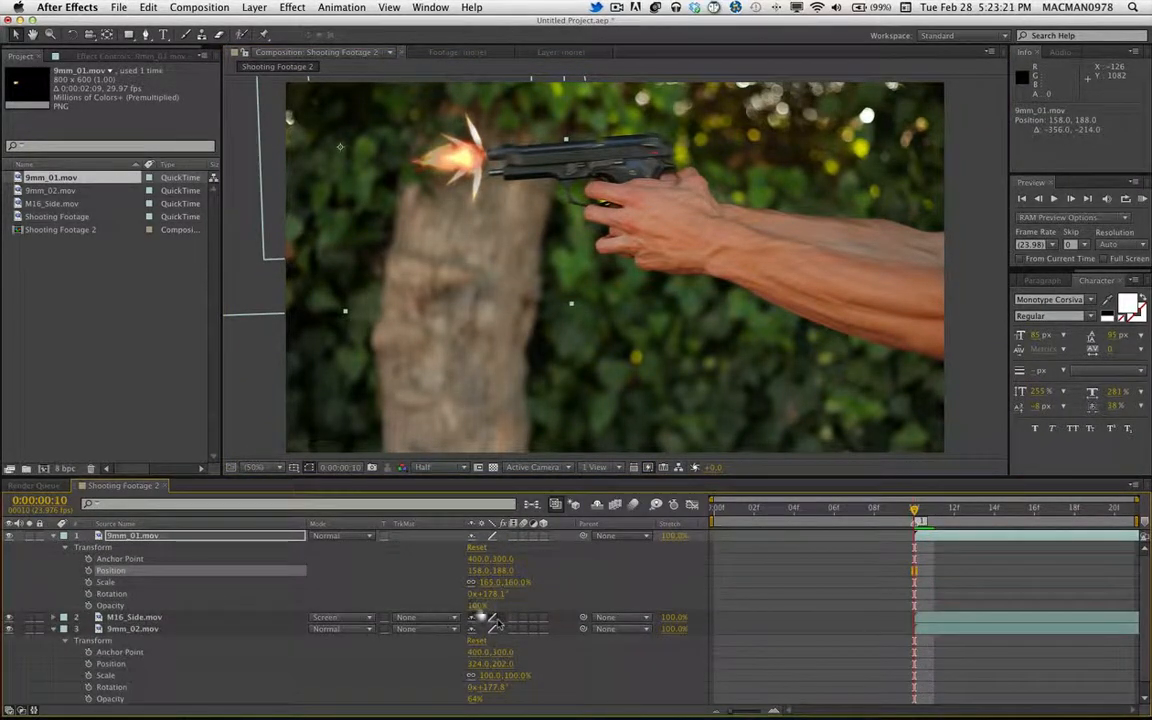
{"action": "left_click_drag", "start_coordinate": [477, 605], "coordinate": [452, 607]}
{"action": "left_click", "coordinate": [52, 538]}
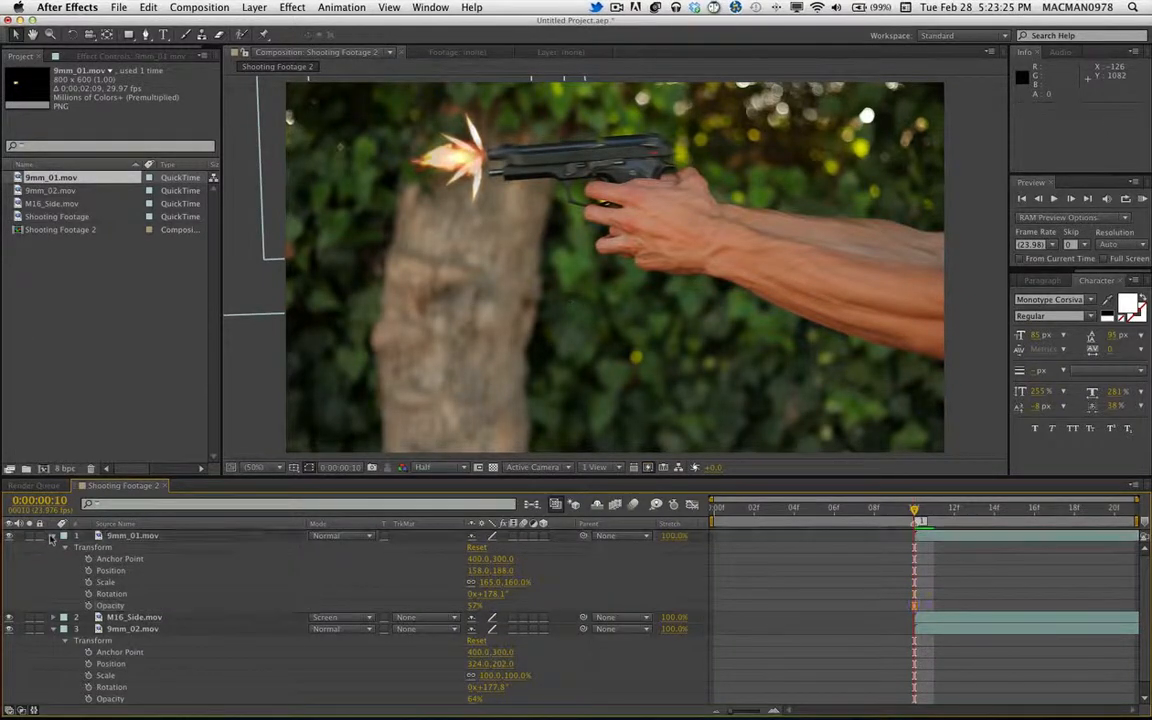
{"action": "left_click", "coordinate": [52, 536]}
{"action": "left_click", "coordinate": [52, 559]}
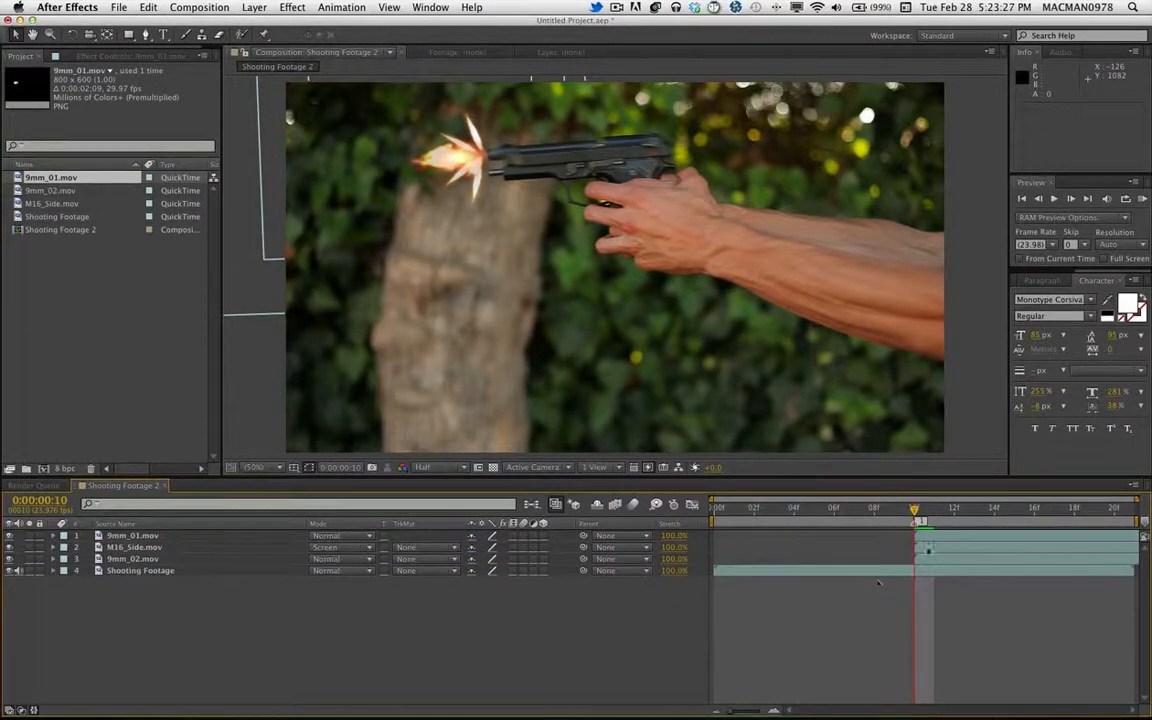
Step: Place the 9mm_01.mov layer directly beneath M16_Side.mov, check the frames around the shot and return to the first frame
{"action": "mouse_move", "coordinate": [915, 511]}
{"action": "left_mouse_down"}
{"action": "mouse_move", "coordinate": [954, 512]}
{"action": "mouse_move", "coordinate": [913, 513]}
{"action": "mouse_move", "coordinate": [935, 512]}
{"action": "left_mouse_up"}
{"action": "left_click_drag", "start_coordinate": [935, 512], "coordinate": [908, 515]}
{"action": "key", "text": "super"}
{"action": "left_click_drag", "start_coordinate": [130, 536], "coordinate": [150, 553]}
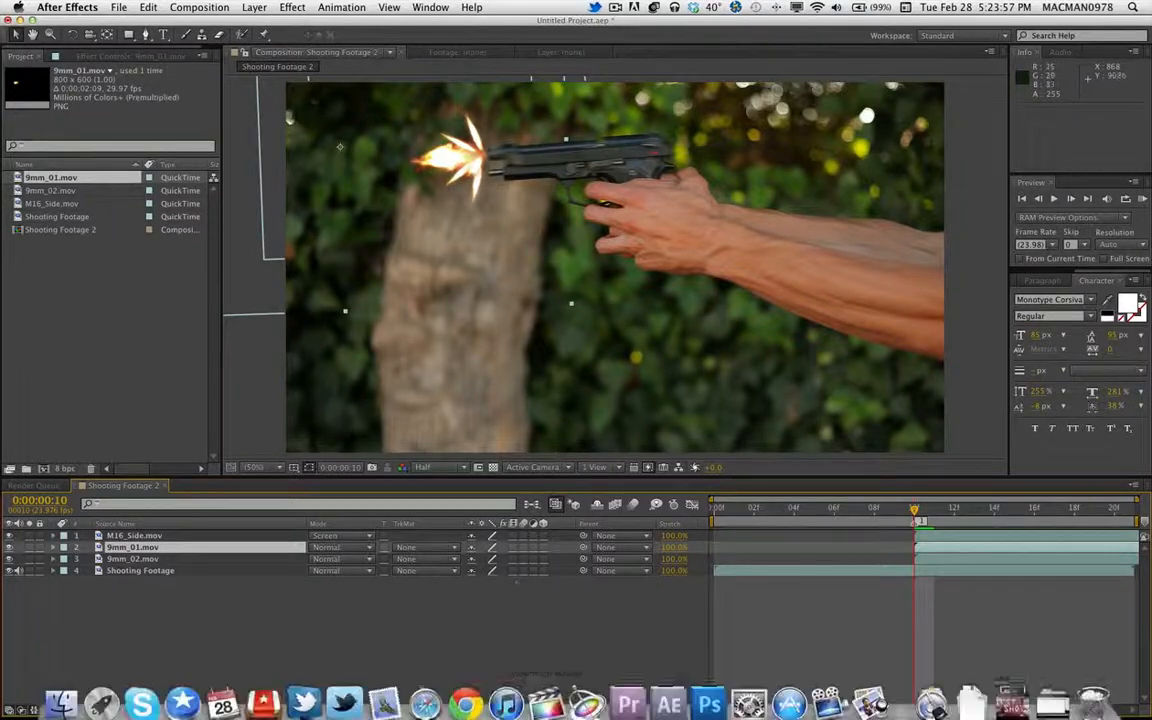
{"action": "mouse_move", "coordinate": [914, 511]}
{"action": "left_mouse_down"}
{"action": "mouse_move", "coordinate": [714, 510]}
{"action": "mouse_move", "coordinate": [932, 510]}
{"action": "left_mouse_up"}
{"action": "key", "text": "Home"}
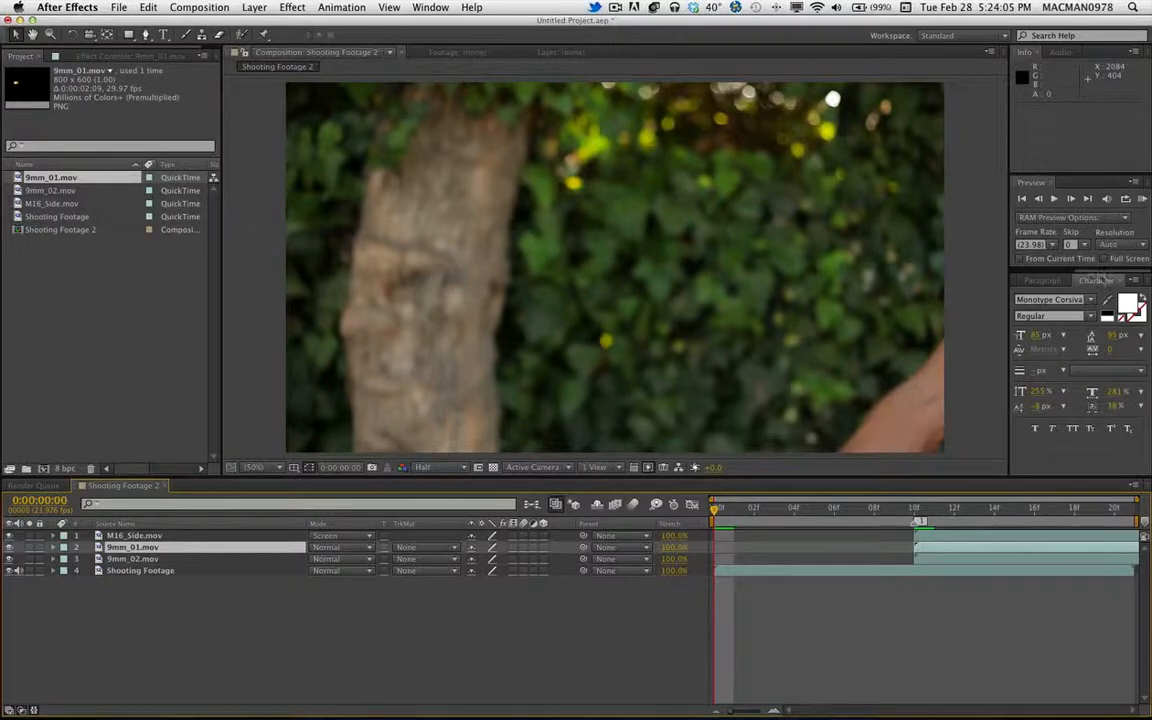
Step: Dock the displaced Character panel back into its group and browse Effects & Presets down to the Video Copilot category
{"action": "left_click_drag", "start_coordinate": [1097, 281], "coordinate": [1012, 250]}
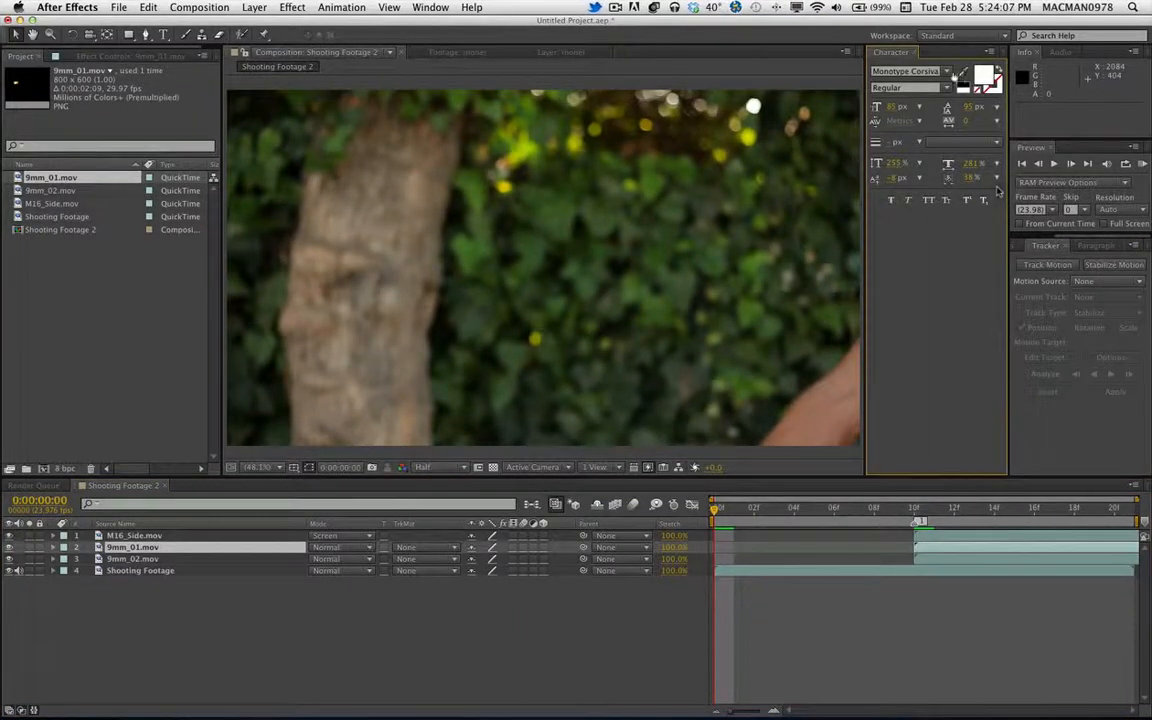
{"action": "left_click_drag", "start_coordinate": [872, 53], "coordinate": [1129, 248]}
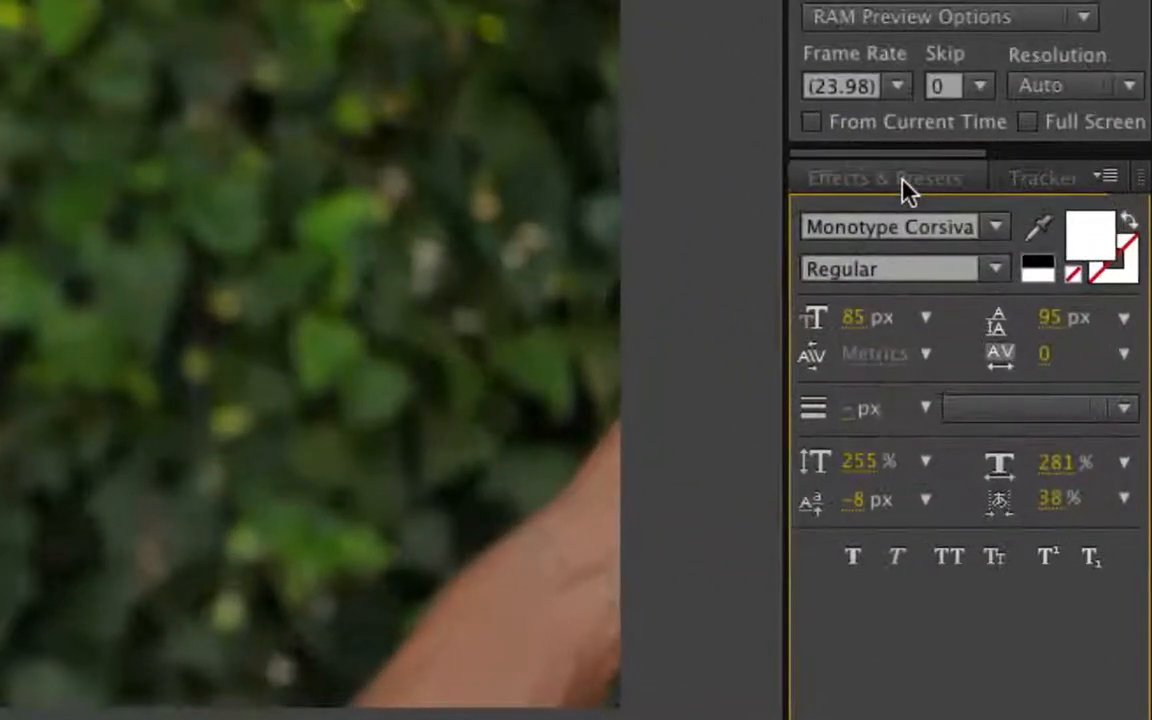
{"action": "left_click", "coordinate": [1050, 247]}
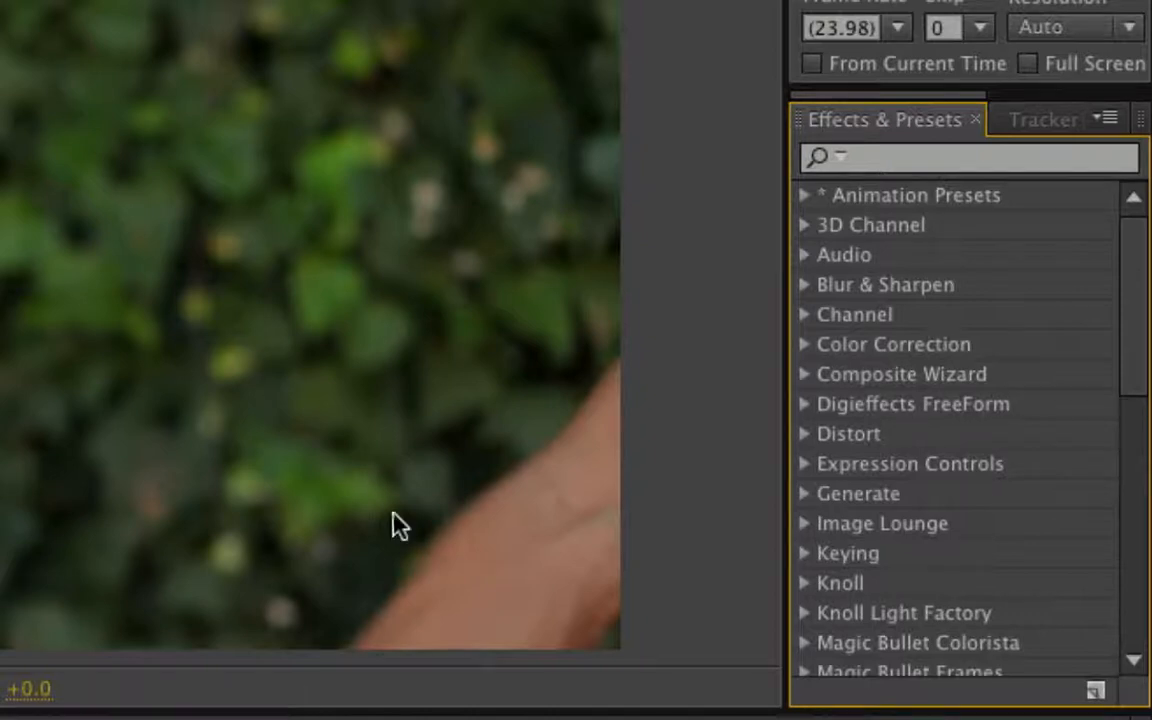
{"action": "scroll", "coordinate": [866, 356], "scroll_direction": "down", "scroll_amount": 10}
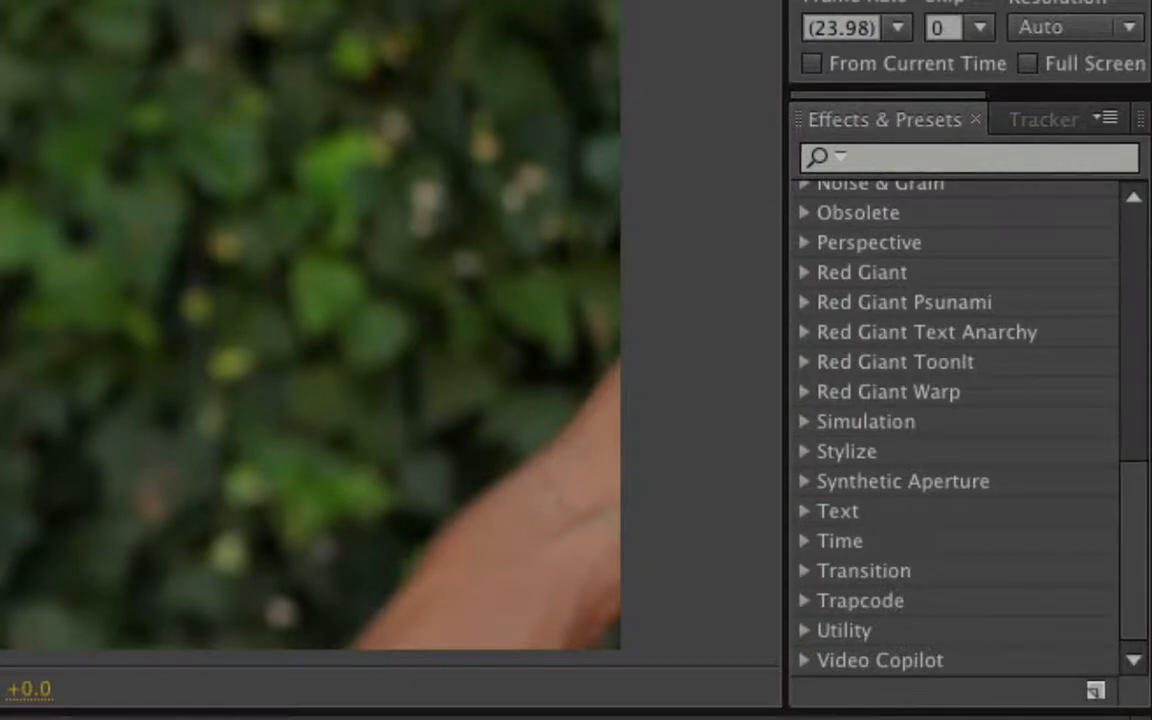
Step: Create a black 1920 × 1080 px solid layer named "lens flare"
{"action": "right_click", "coordinate": [137, 381]}
{"action": "mouse_move", "coordinate": [200, 401]}
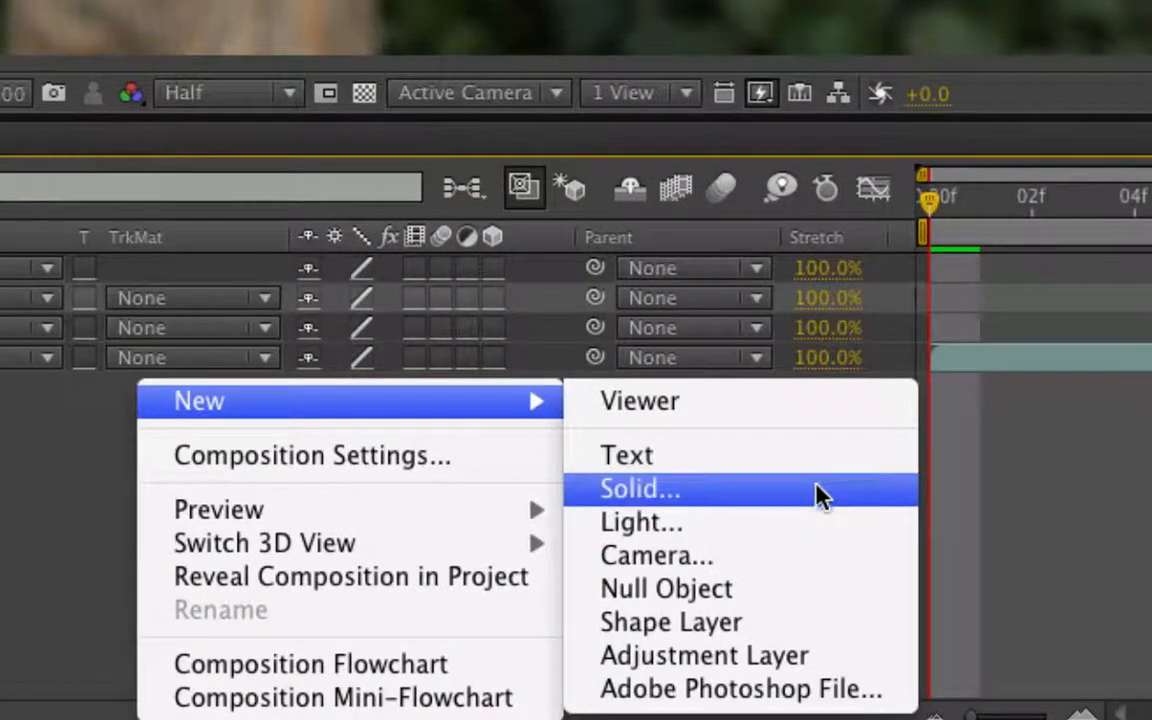
{"action": "left_click", "coordinate": [764, 499]}
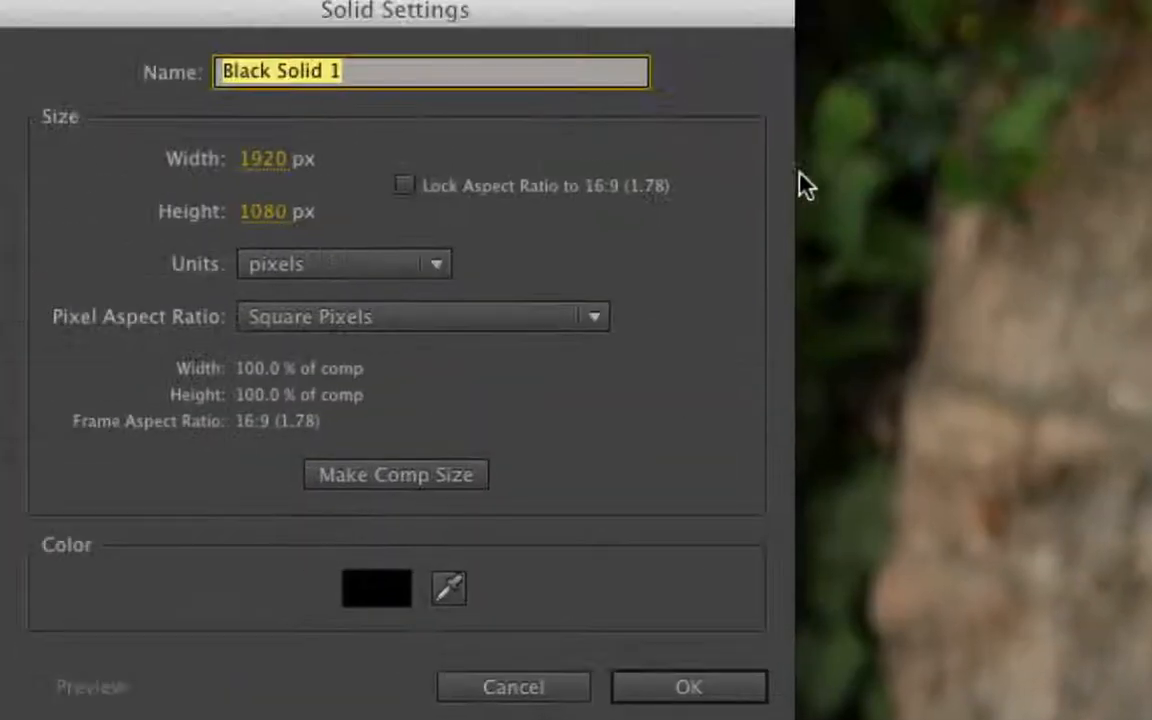
{"action": "type", "text": "lens flare"}
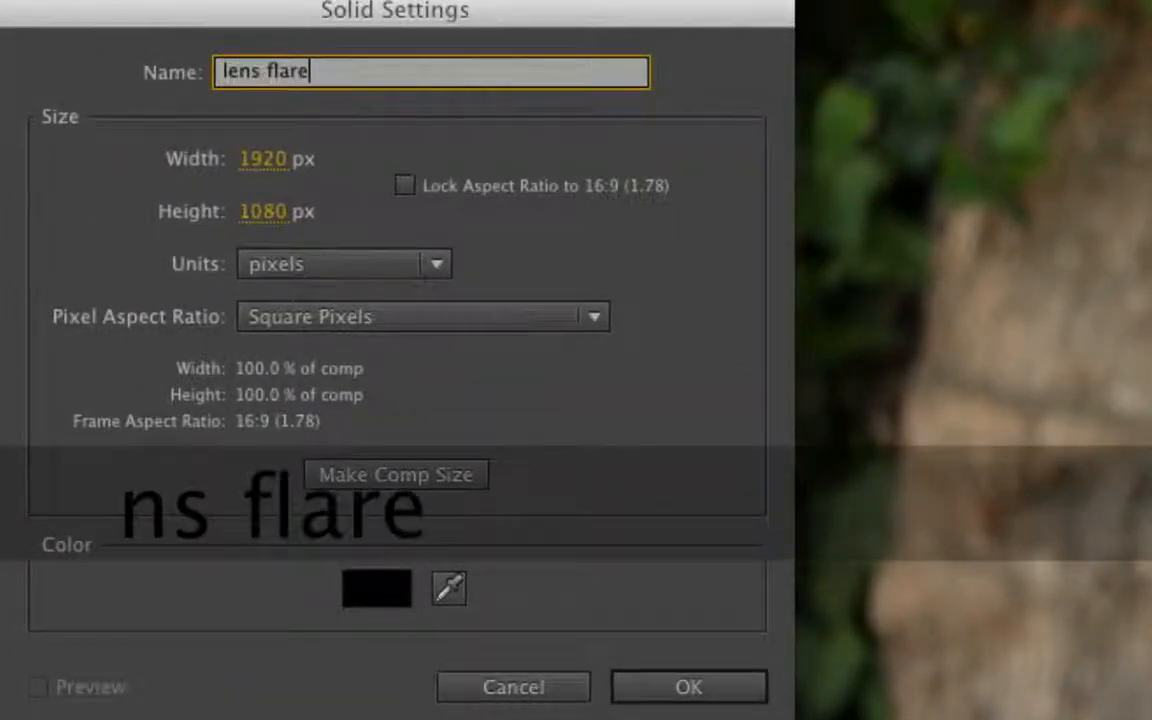
{"action": "key", "text": "Return"}
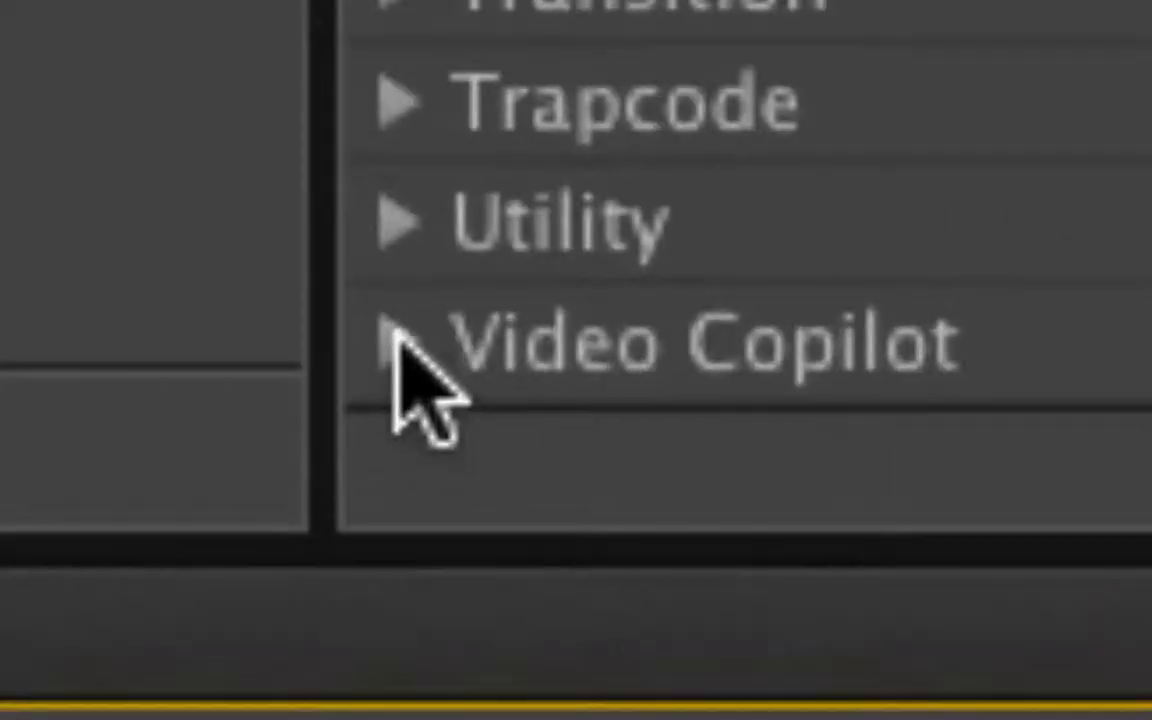
Step: Apply the Video Copilot Optical Flares effect to the lens flare solid and move the flare to about 1296, 564
{"action": "left_click", "coordinate": [399, 337]}
{"action": "left_click", "coordinate": [1031, 249]}
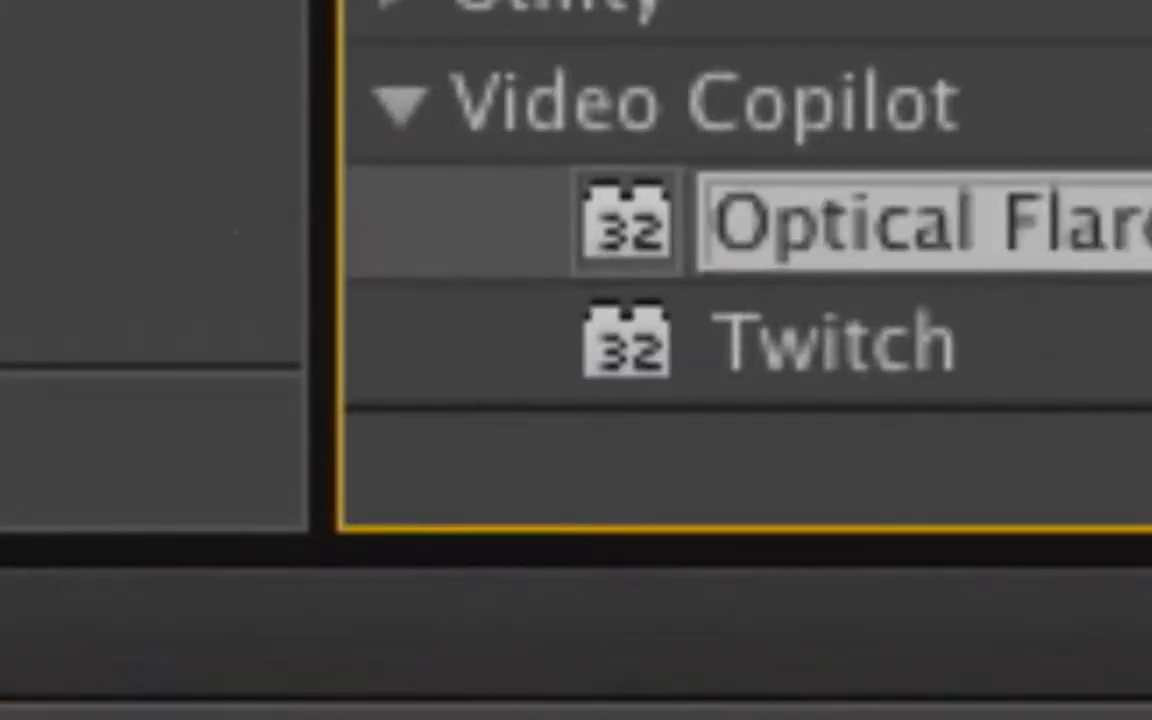
{"action": "double_click", "coordinate": [960, 272]}
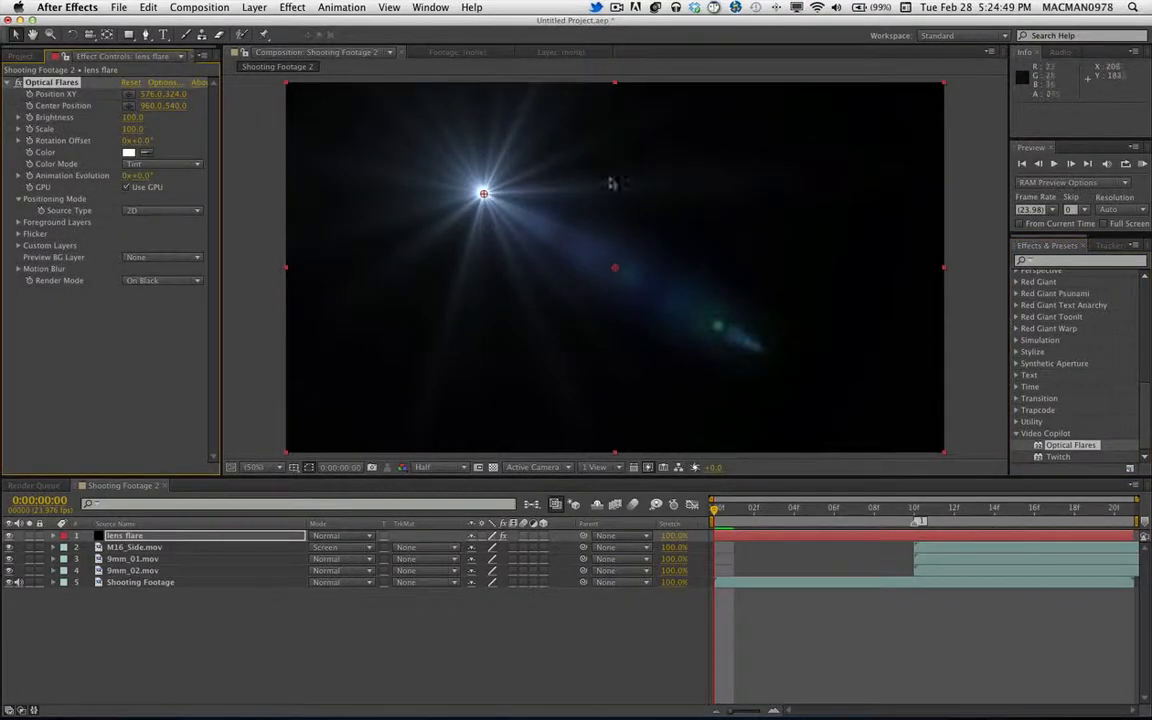
{"action": "left_click_drag", "start_coordinate": [486, 196], "coordinate": [613, 266]}
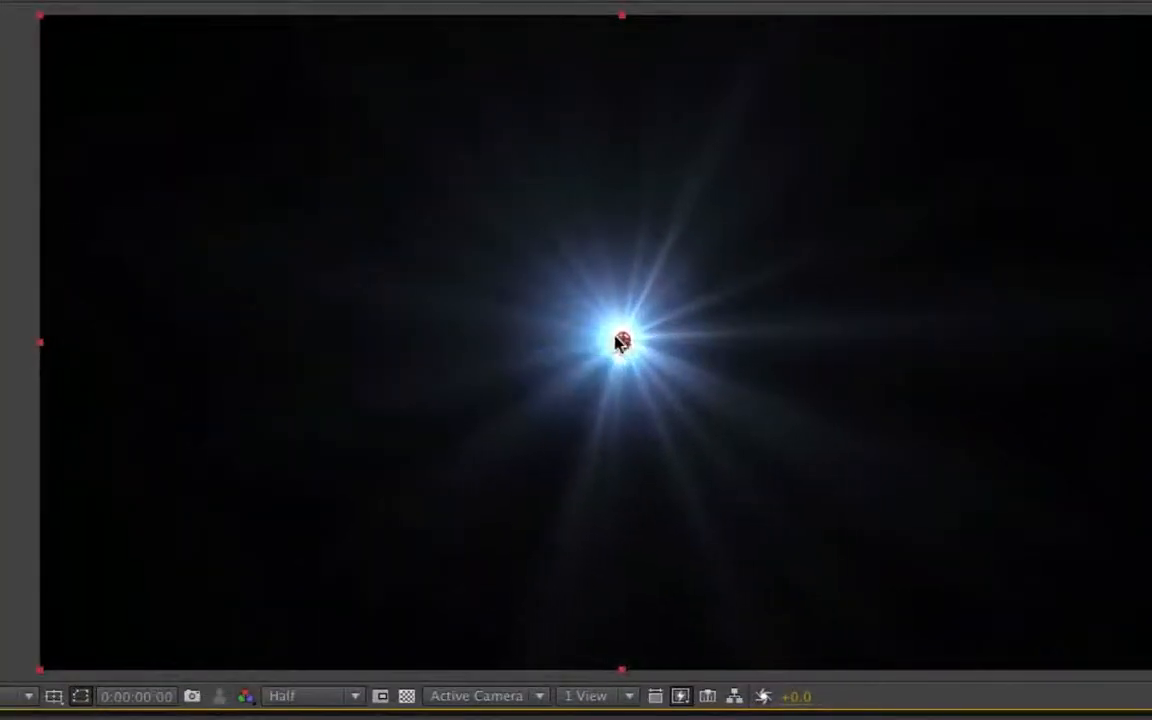
{"action": "mouse_move", "coordinate": [620, 340]}
{"action": "left_mouse_down"}
{"action": "mouse_move", "coordinate": [586, 337]}
{"action": "mouse_move", "coordinate": [537, 363]}
{"action": "mouse_move", "coordinate": [489, 365]}
{"action": "mouse_move", "coordinate": [342, 318]}
{"action": "mouse_move", "coordinate": [46, 345]}
{"action": "mouse_move", "coordinate": [643, 339]}
{"action": "mouse_move", "coordinate": [594, 342]}
{"action": "mouse_move", "coordinate": [620, 348]}
{"action": "left_mouse_up"}
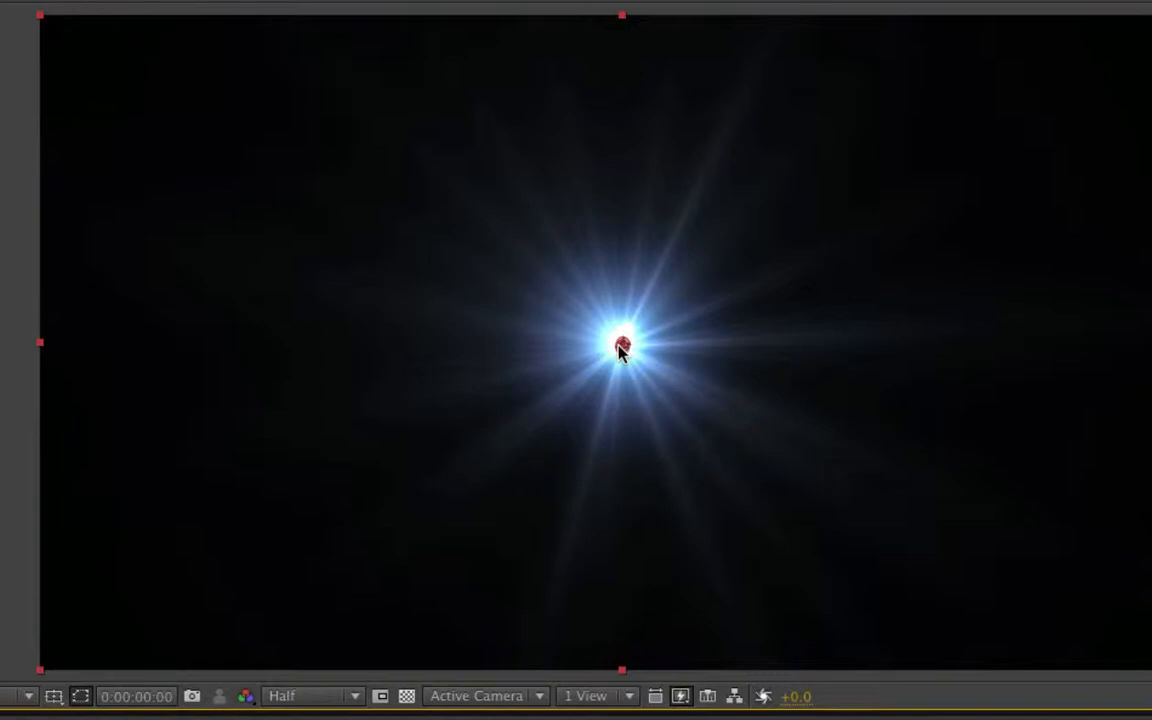
{"action": "left_click_drag", "start_coordinate": [622, 348], "coordinate": [826, 357]}
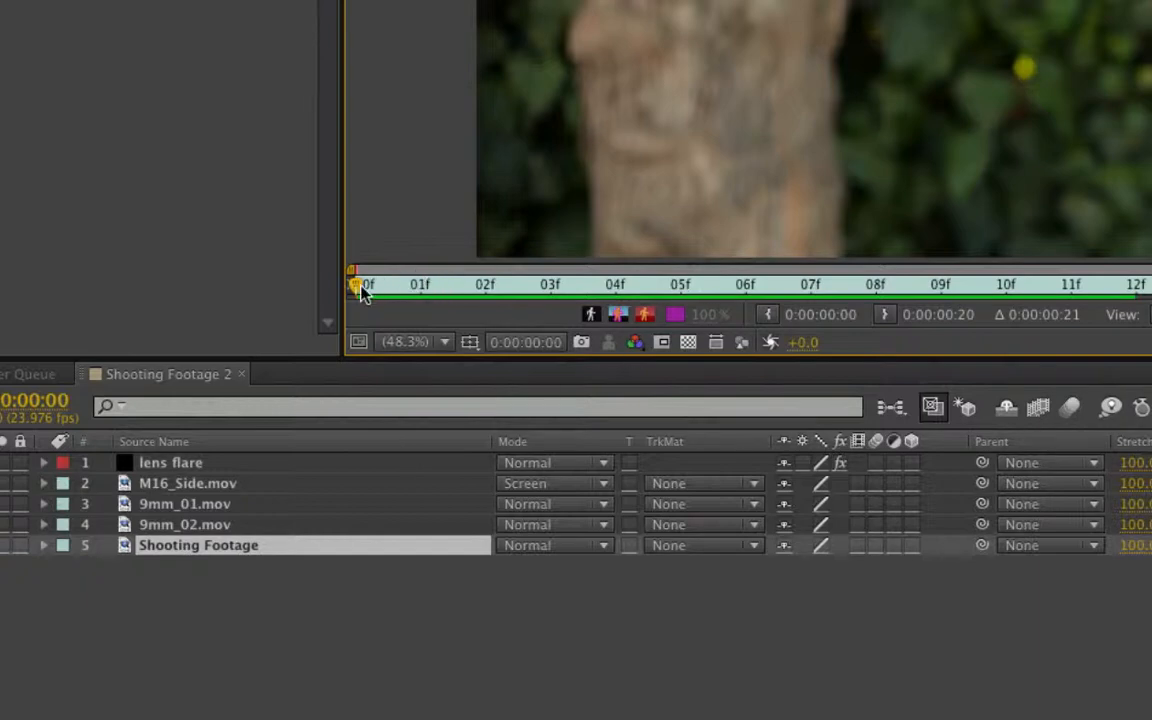
Step: Return from the Shooting Footage layer view to the composition and reposition the lens flare layer's flare at about 1044, 426
{"action": "left_click_drag", "start_coordinate": [373, 287], "coordinate": [308, 298]}
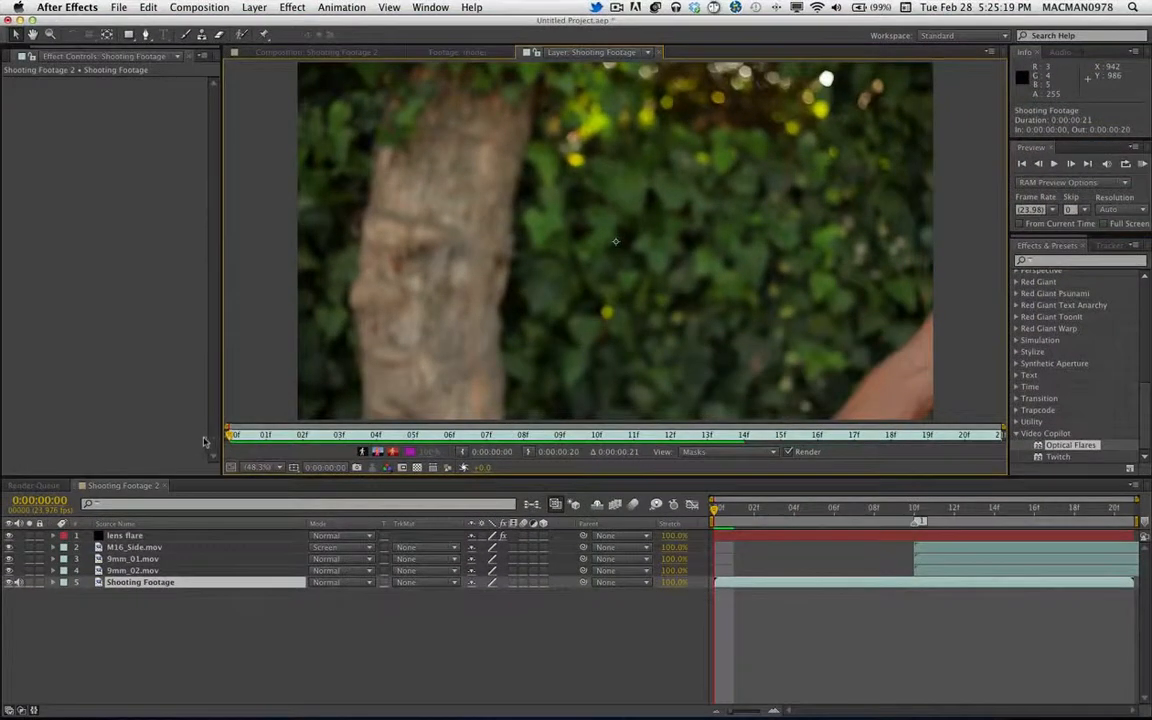
{"action": "left_click", "coordinate": [180, 536]}
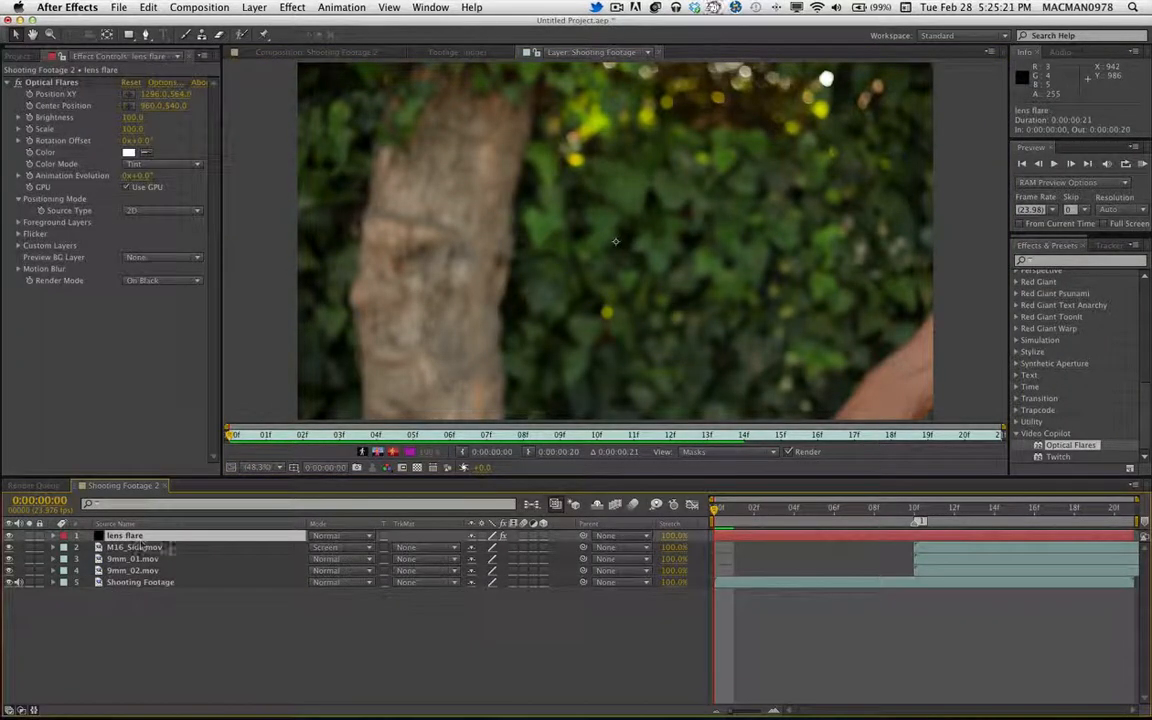
{"action": "left_click", "coordinate": [300, 52]}
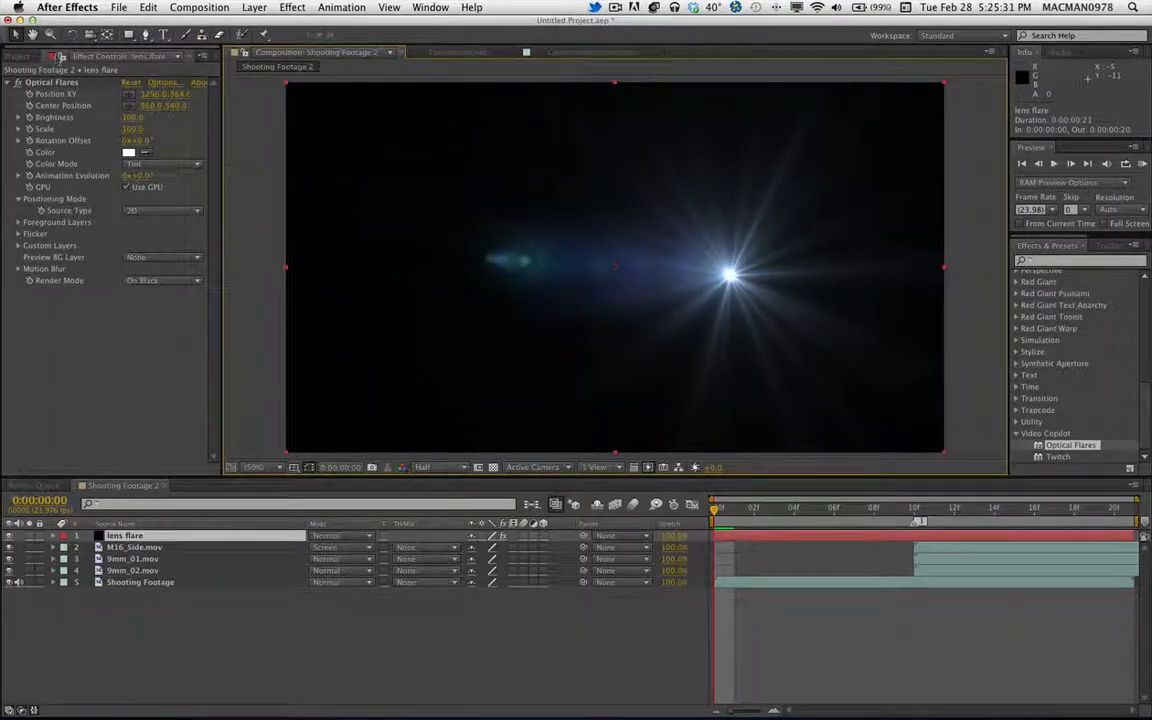
{"action": "left_click", "coordinate": [57, 84]}
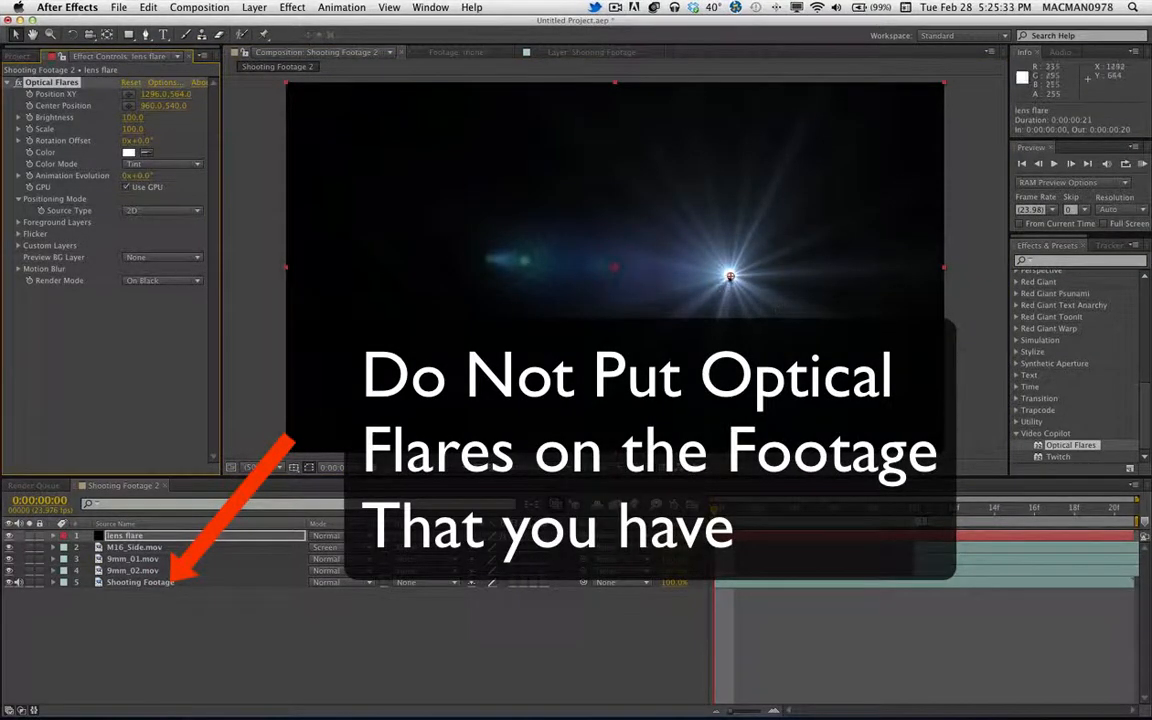
{"action": "left_click_drag", "start_coordinate": [730, 275], "coordinate": [644, 228]}
Step: Open the Optical Flares options and load the Tac Light preset from the Natural Flares folder
{"action": "left_click", "coordinate": [158, 82]}
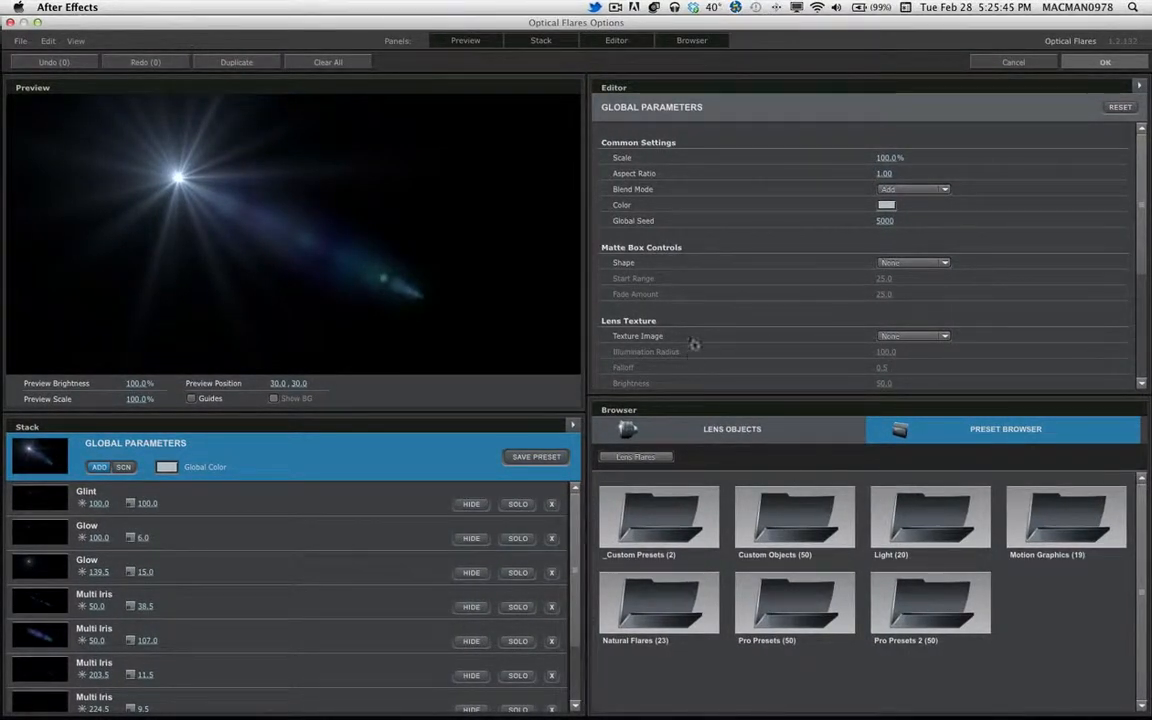
{"action": "left_click", "coordinate": [732, 429]}
{"action": "left_click", "coordinate": [950, 429]}
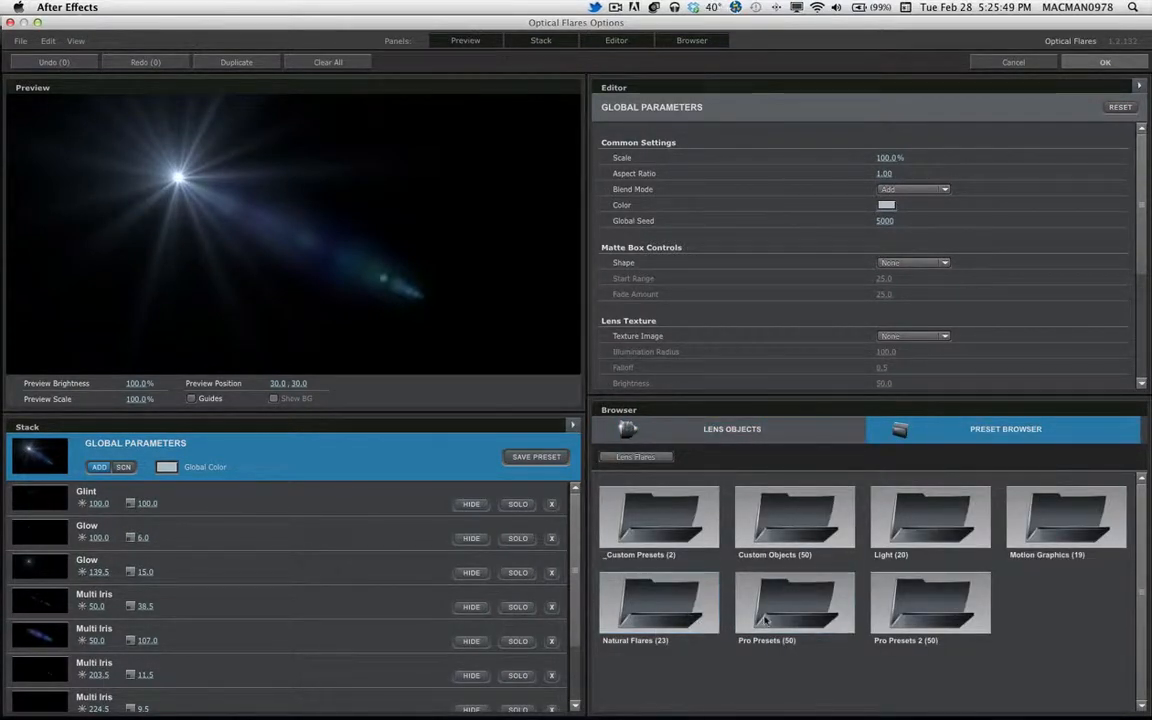
{"action": "left_click", "coordinate": [659, 620]}
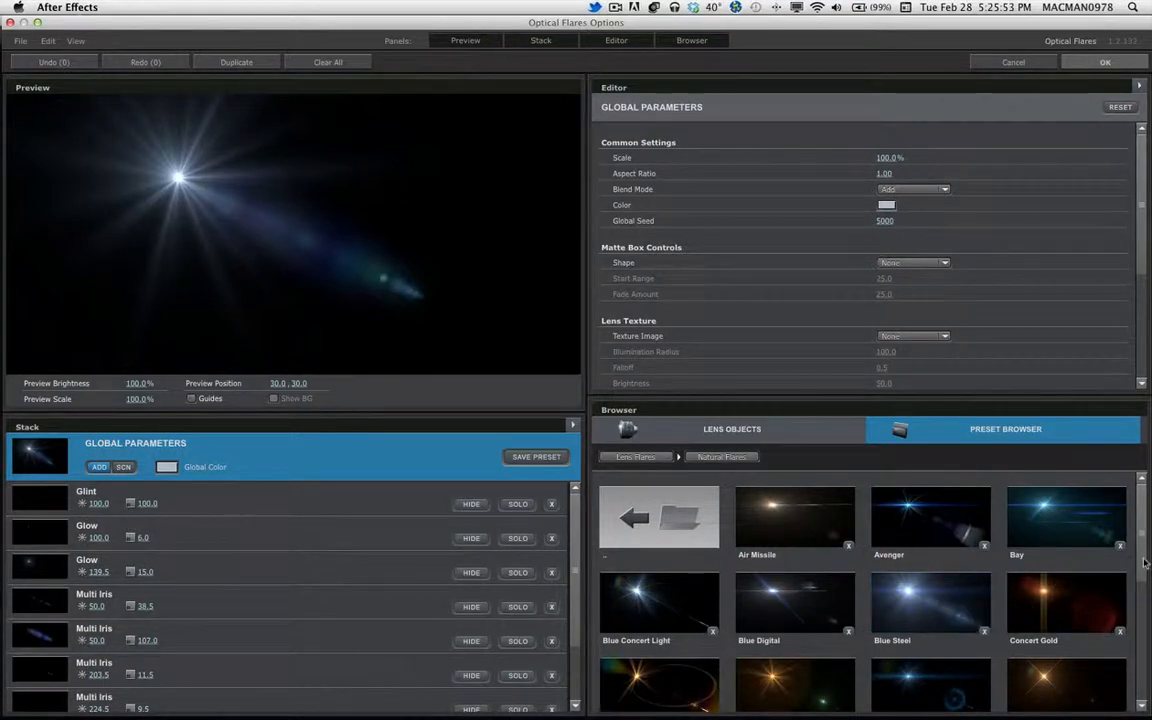
{"action": "scroll", "coordinate": [1137, 600], "scroll_direction": "down", "scroll_amount": 2}
{"action": "scroll", "coordinate": [1137, 593], "scroll_direction": "down", "scroll_amount": 6}
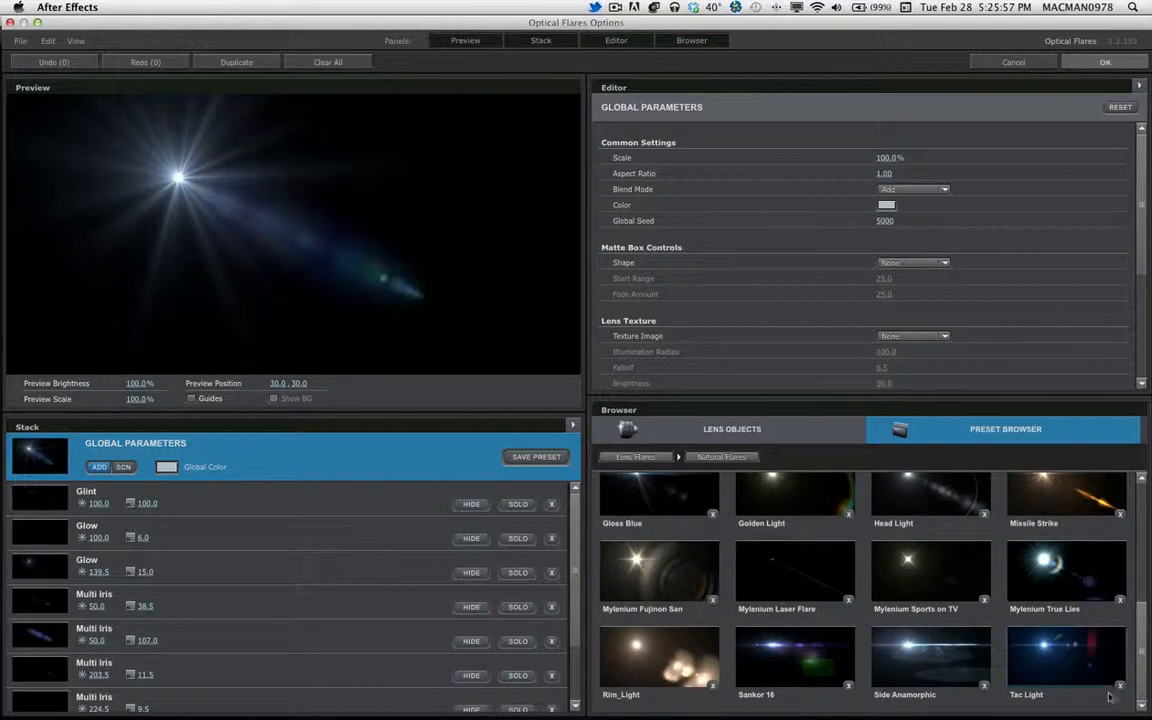
{"action": "left_click", "coordinate": [1040, 670]}
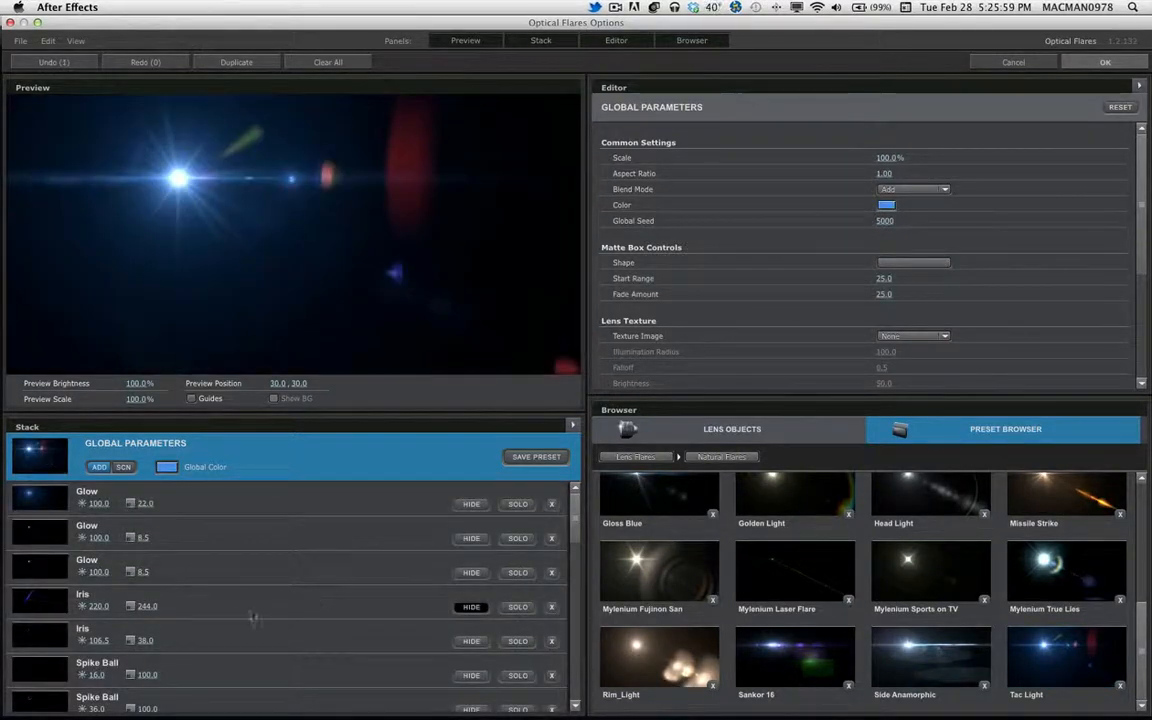
Step: Try hiding the first Spike Ball element in the flare's stack and show it again
{"action": "left_click", "coordinate": [473, 678]}
{"action": "left_click", "coordinate": [473, 678]}
{"action": "left_click_drag", "start_coordinate": [577, 528], "coordinate": [573, 541]}
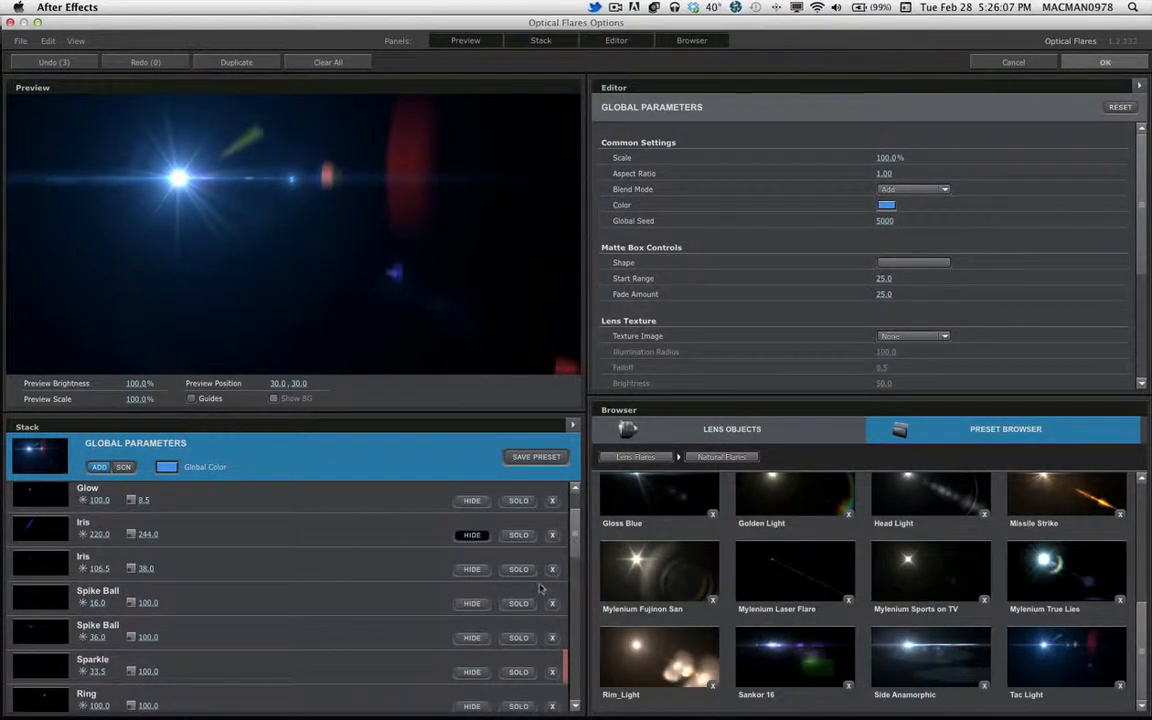
{"action": "left_click", "coordinate": [473, 604]}
{"action": "left_click", "coordinate": [473, 604]}
{"action": "left_click_drag", "start_coordinate": [577, 538], "coordinate": [575, 552]}
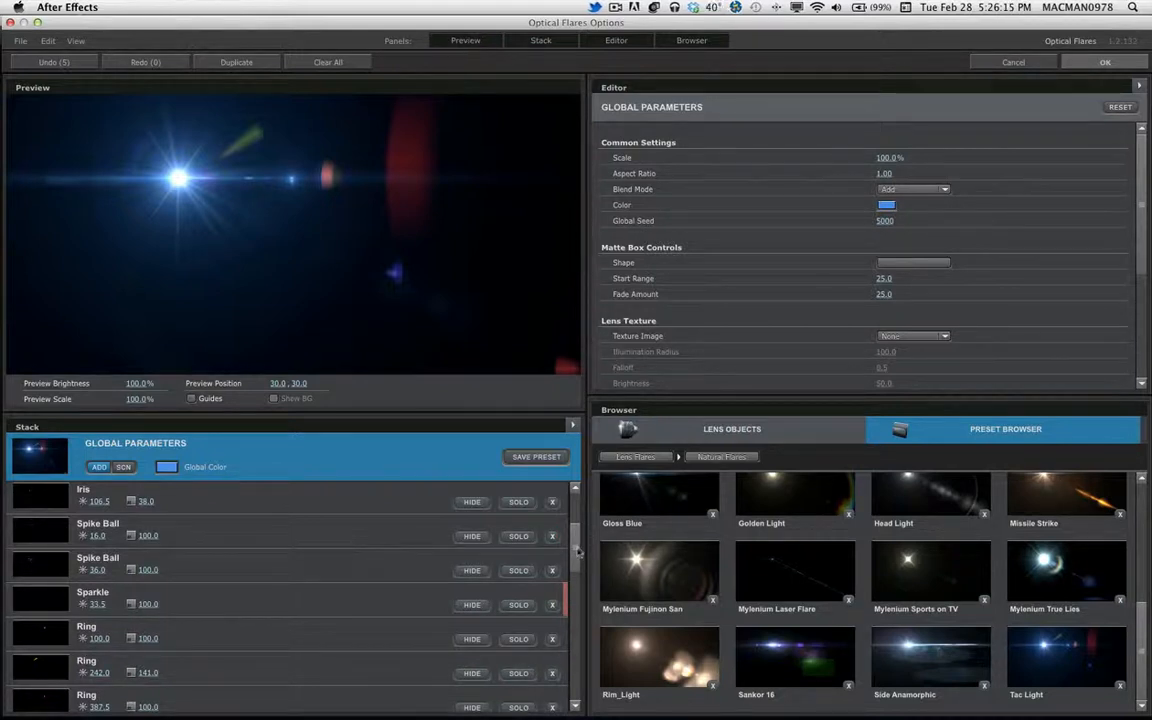
Step: Hide the large red Ring element with scale 518.0 in the flare's stack and accept the flare options
{"action": "left_click_drag", "start_coordinate": [579, 553], "coordinate": [573, 597]}
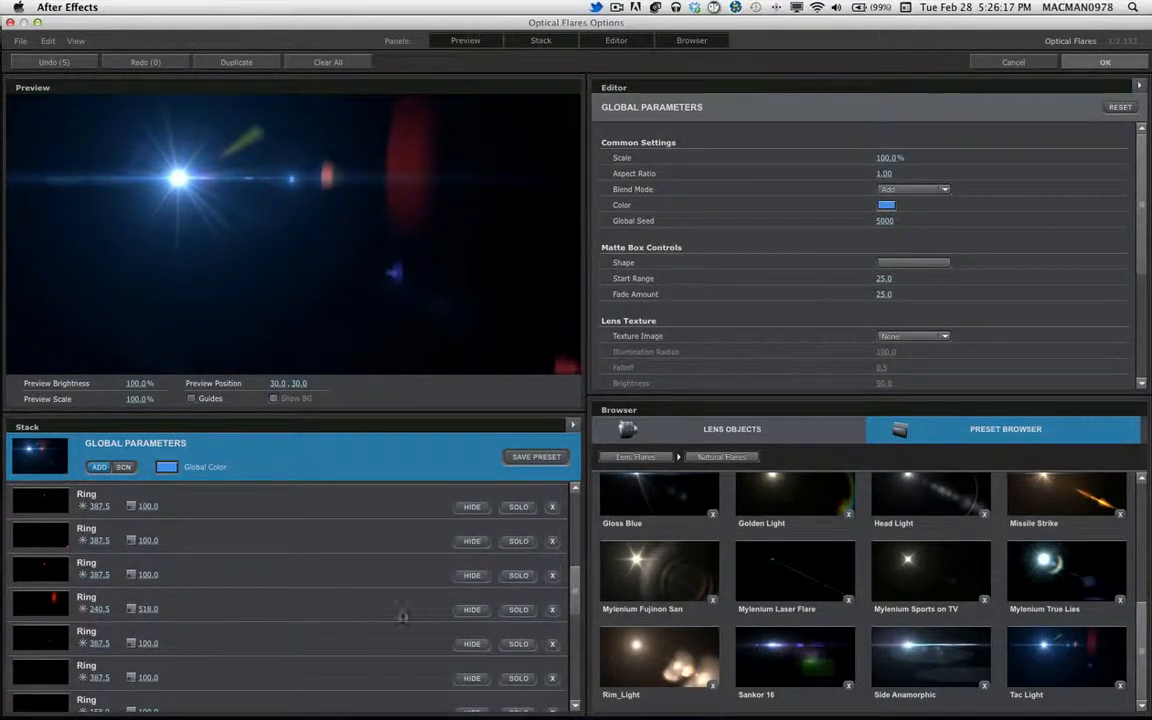
{"action": "left_click", "coordinate": [471, 609]}
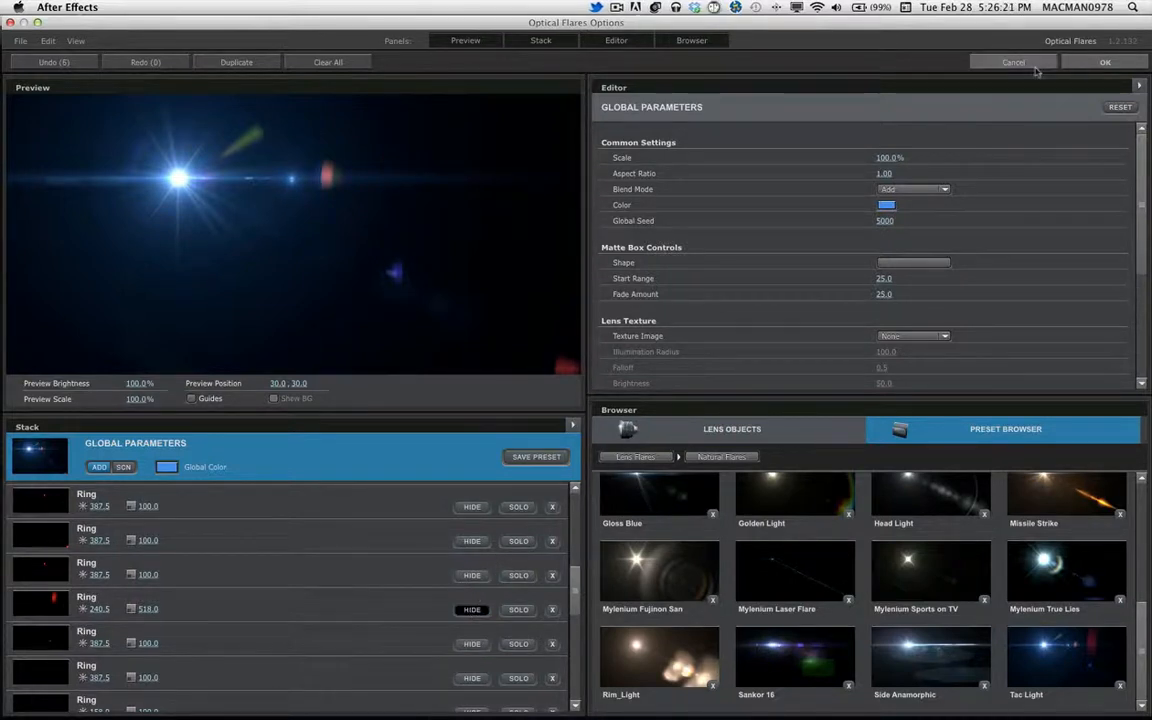
{"action": "left_click", "coordinate": [1105, 62]}
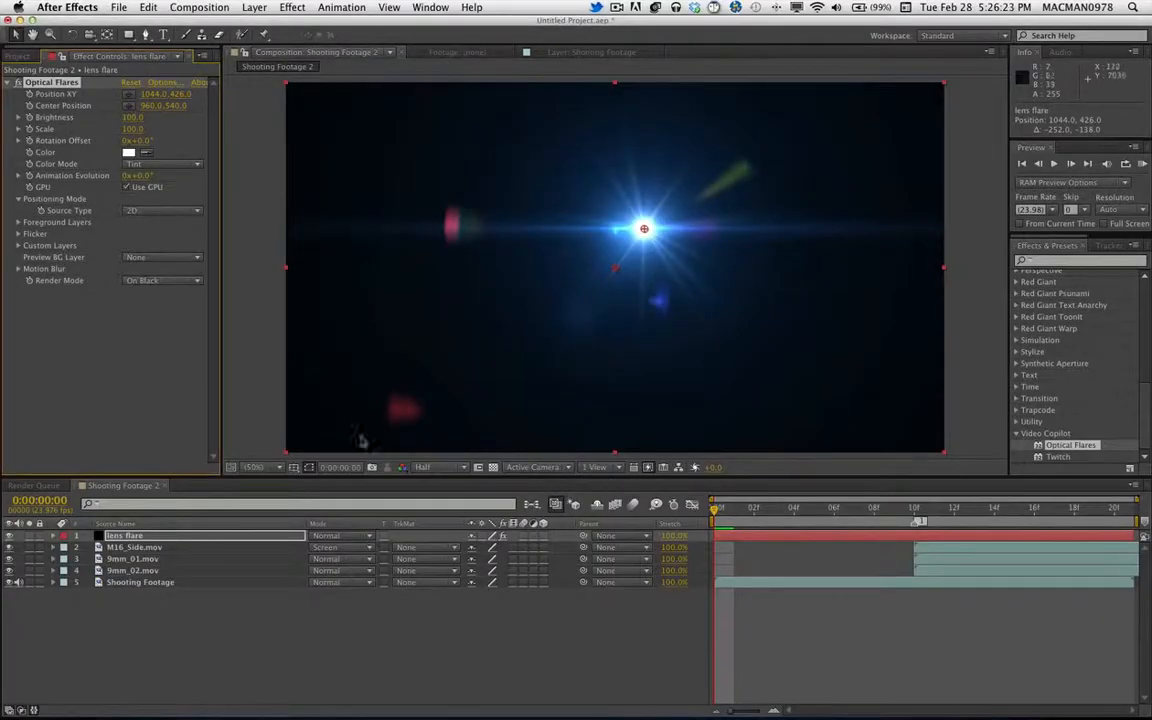
Step: Set the lens flare layer's blending mode to Add and place the flare on the gun's muzzle at frame 10, about 588, 220
{"action": "left_click", "coordinate": [367, 537]}
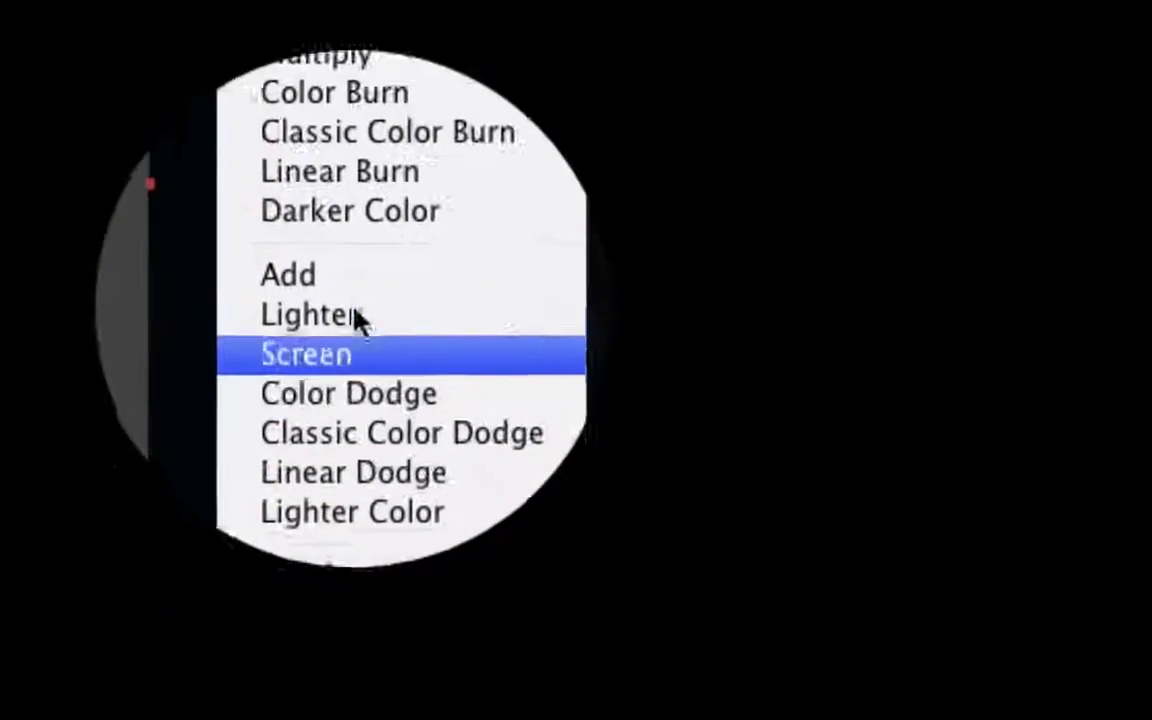
{"action": "left_click", "coordinate": [348, 298]}
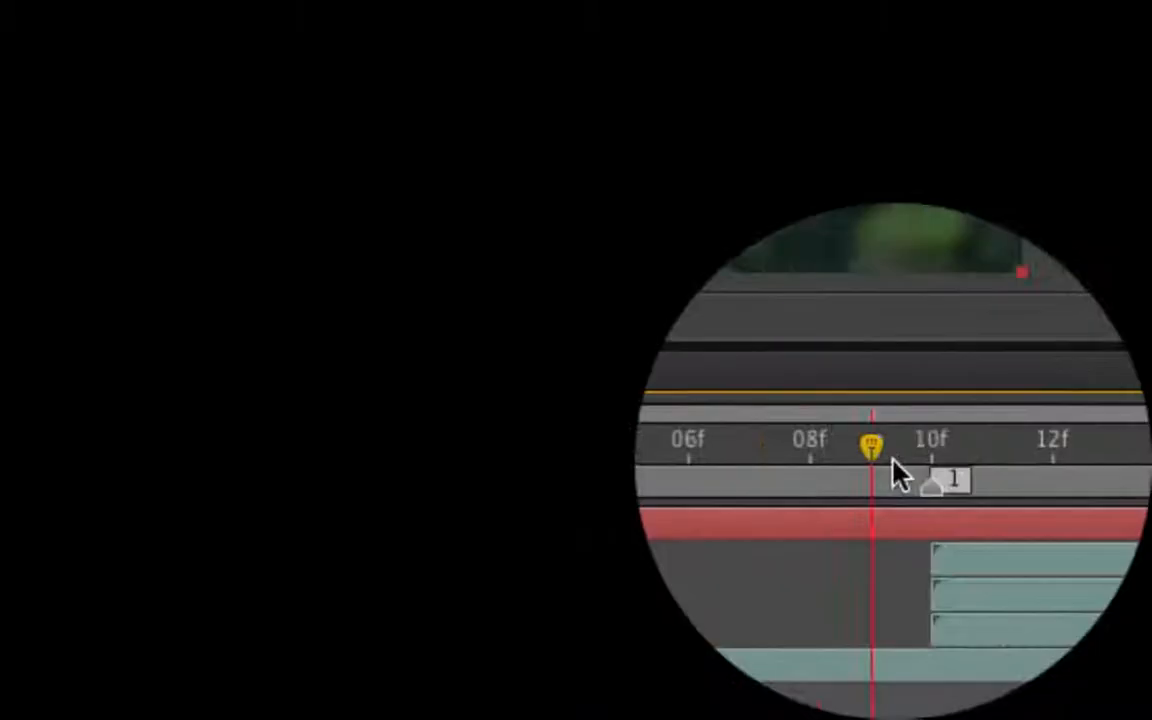
{"action": "left_click_drag", "start_coordinate": [893, 460], "coordinate": [931, 460]}
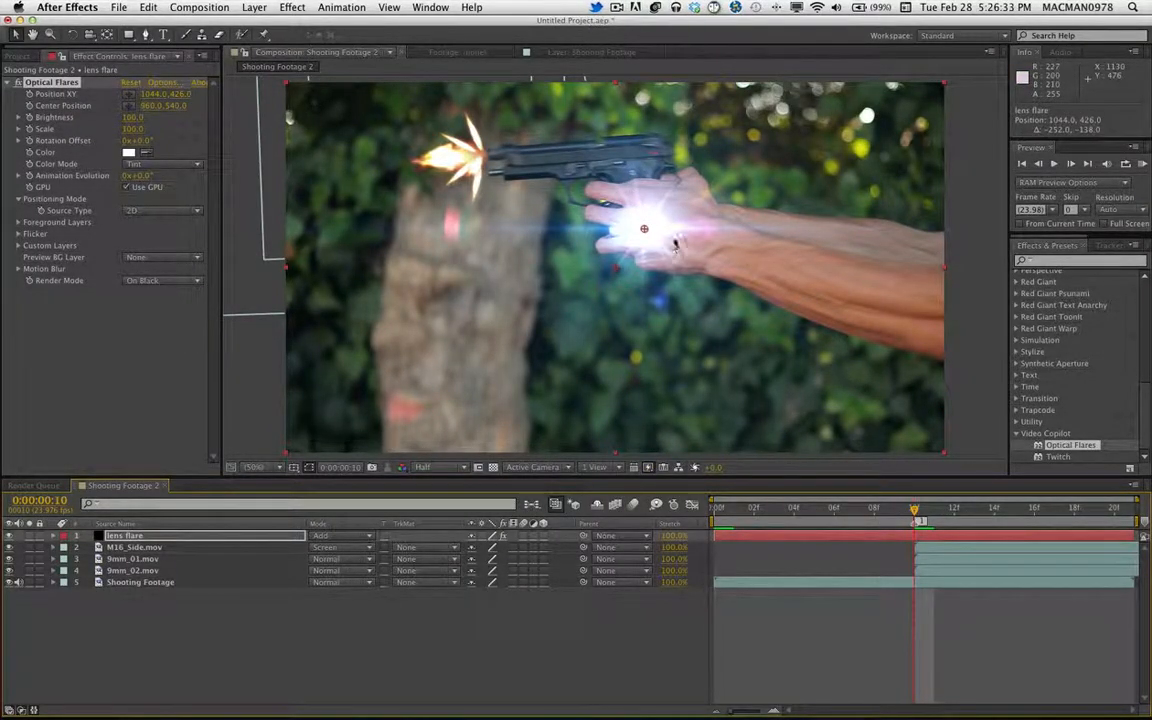
{"action": "left_click_drag", "start_coordinate": [643, 228], "coordinate": [488, 158]}
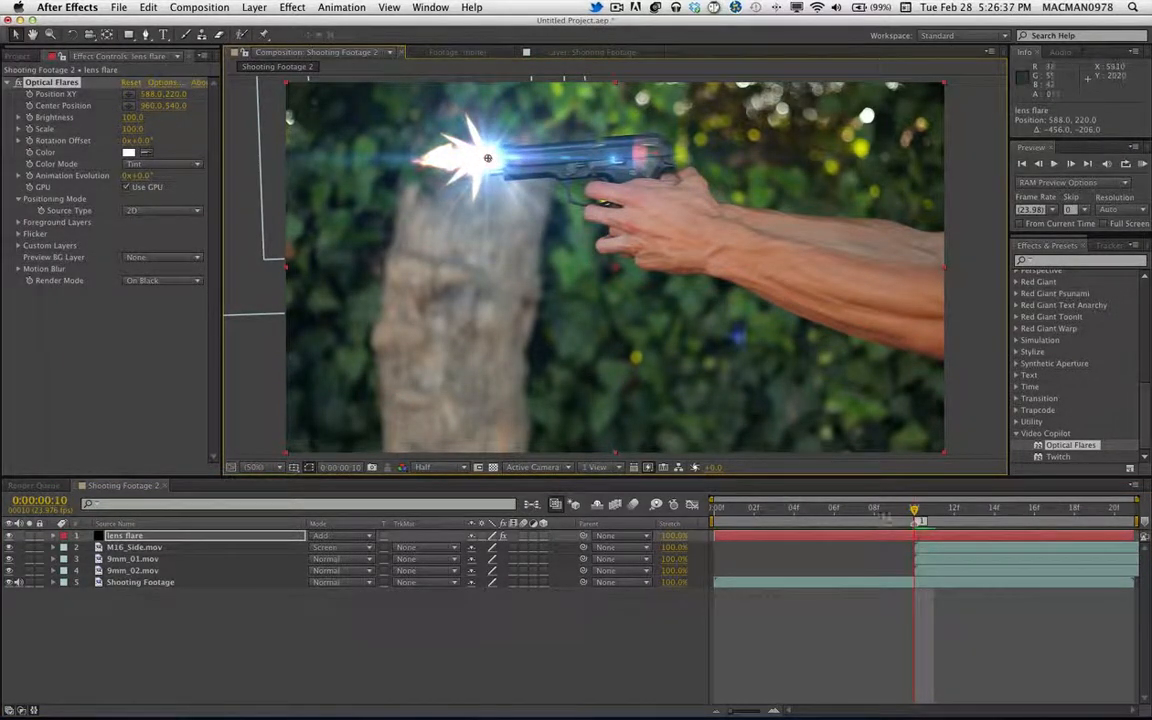
Step: Trim the lens flare layer to start at frame 10 and end at frame 11, and check both frames
{"action": "left_click_drag", "start_coordinate": [718, 537], "coordinate": [913, 537]}
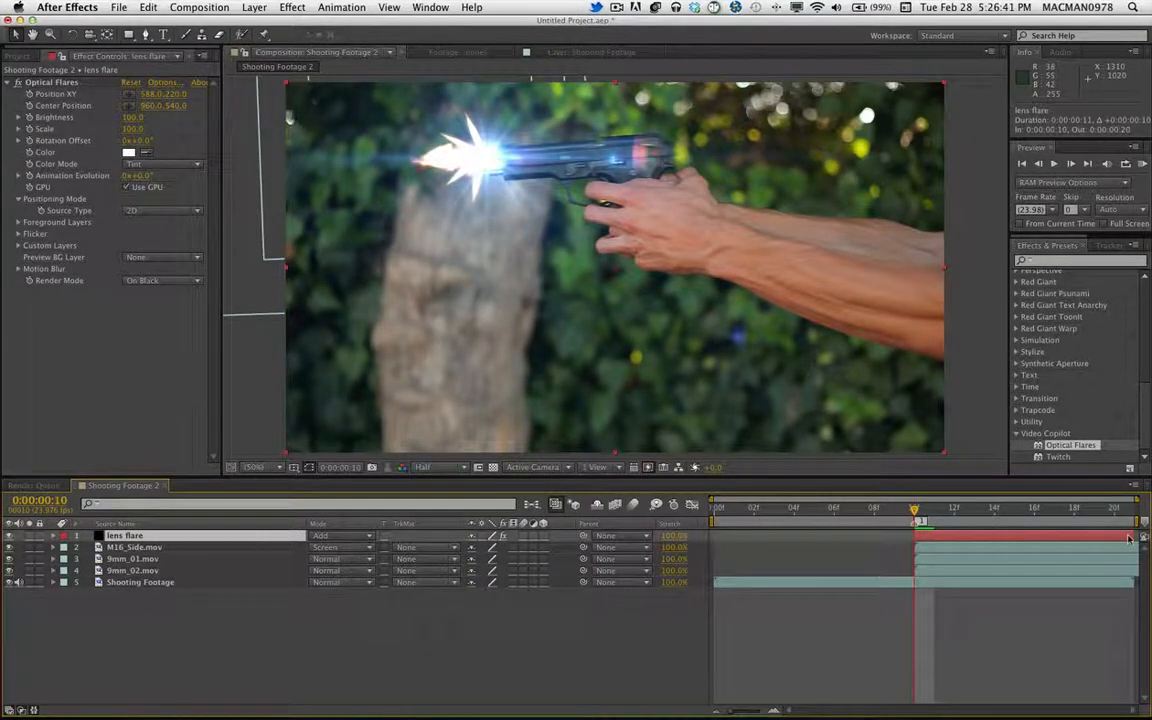
{"action": "left_click_drag", "start_coordinate": [1130, 540], "coordinate": [943, 537]}
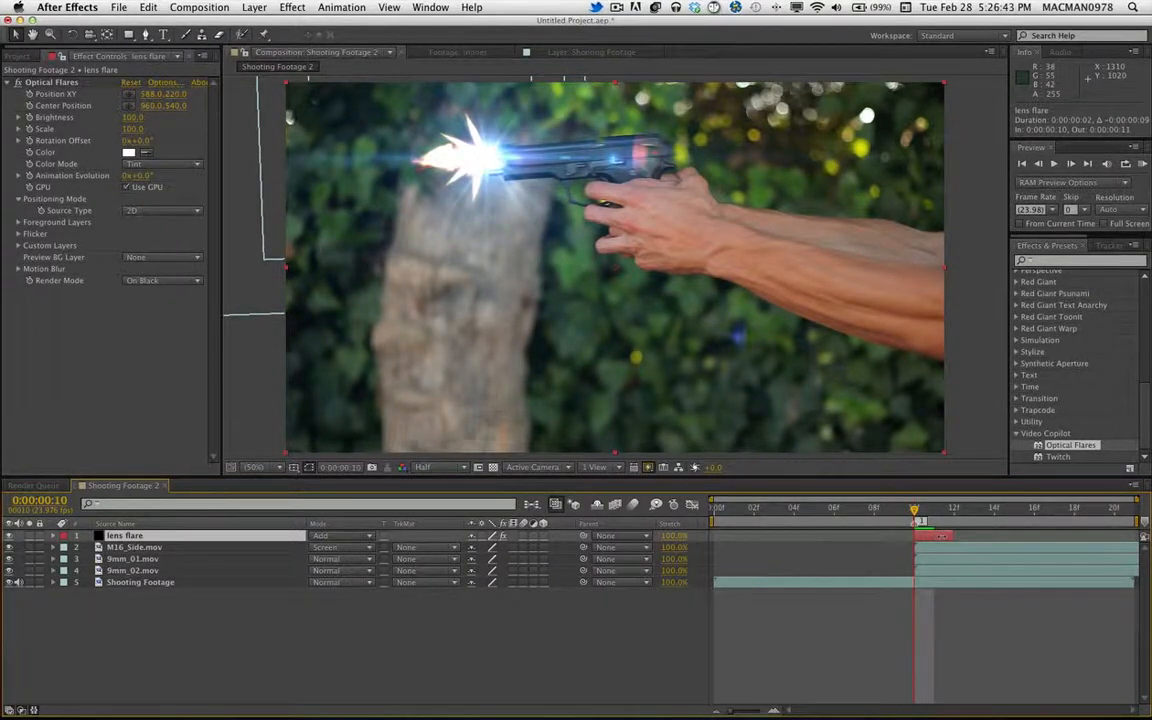
{"action": "key", "text": "super+Right"}
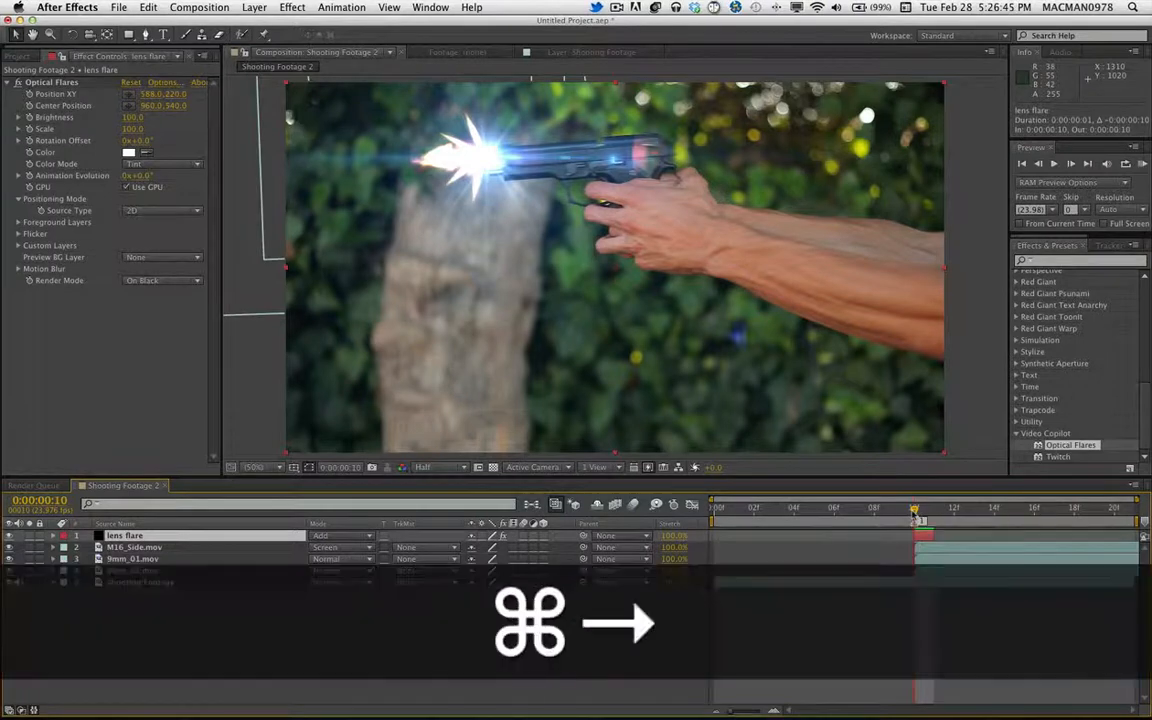
{"action": "left_click_drag", "start_coordinate": [935, 536], "coordinate": [947, 535]}
{"action": "key", "text": "super+Left"}
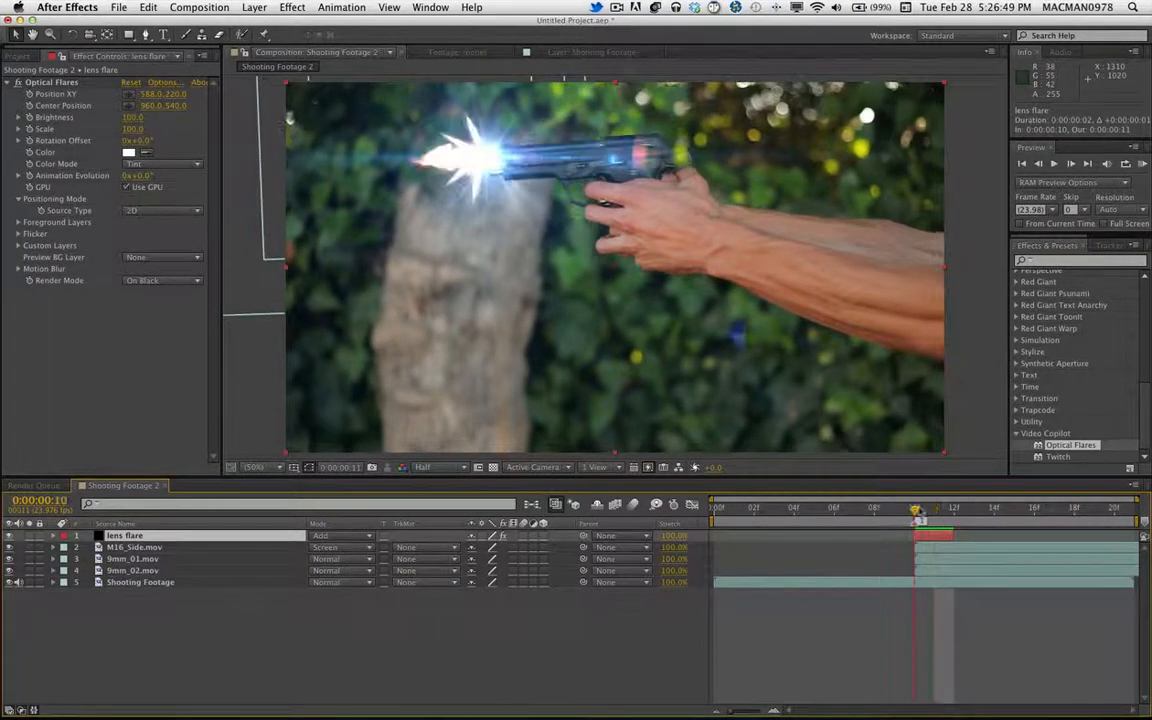
{"action": "left_click_drag", "start_coordinate": [917, 510], "coordinate": [933, 510]}
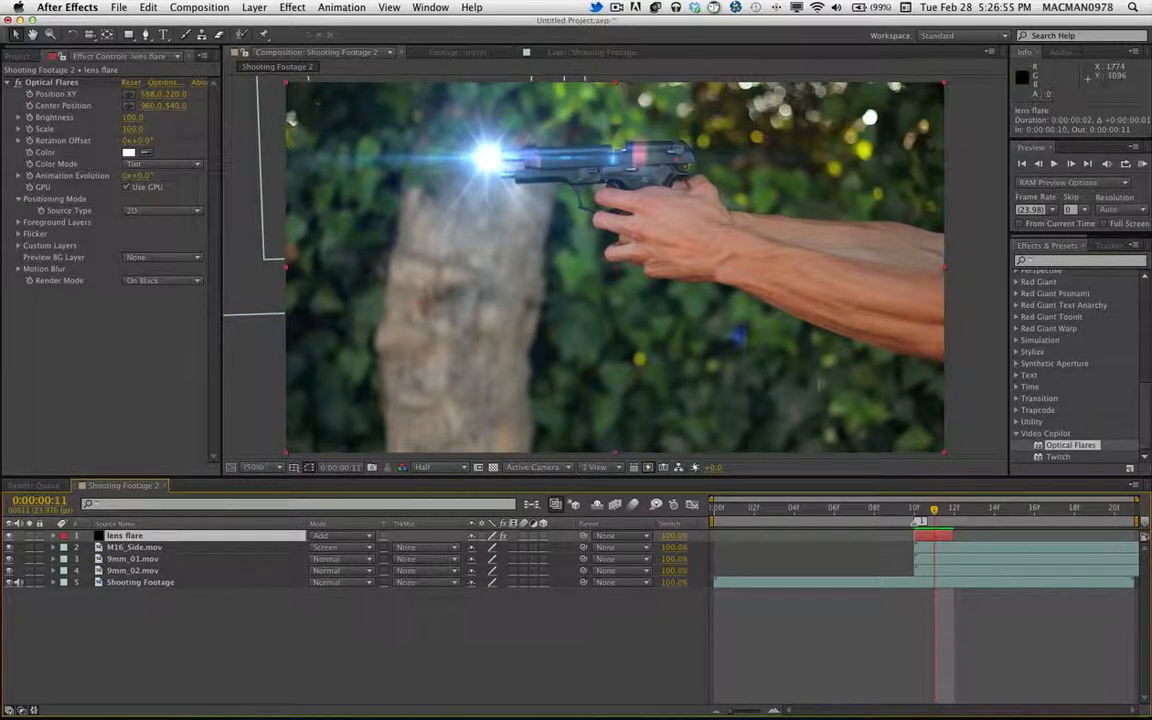
{"action": "key", "text": "super+Left"}
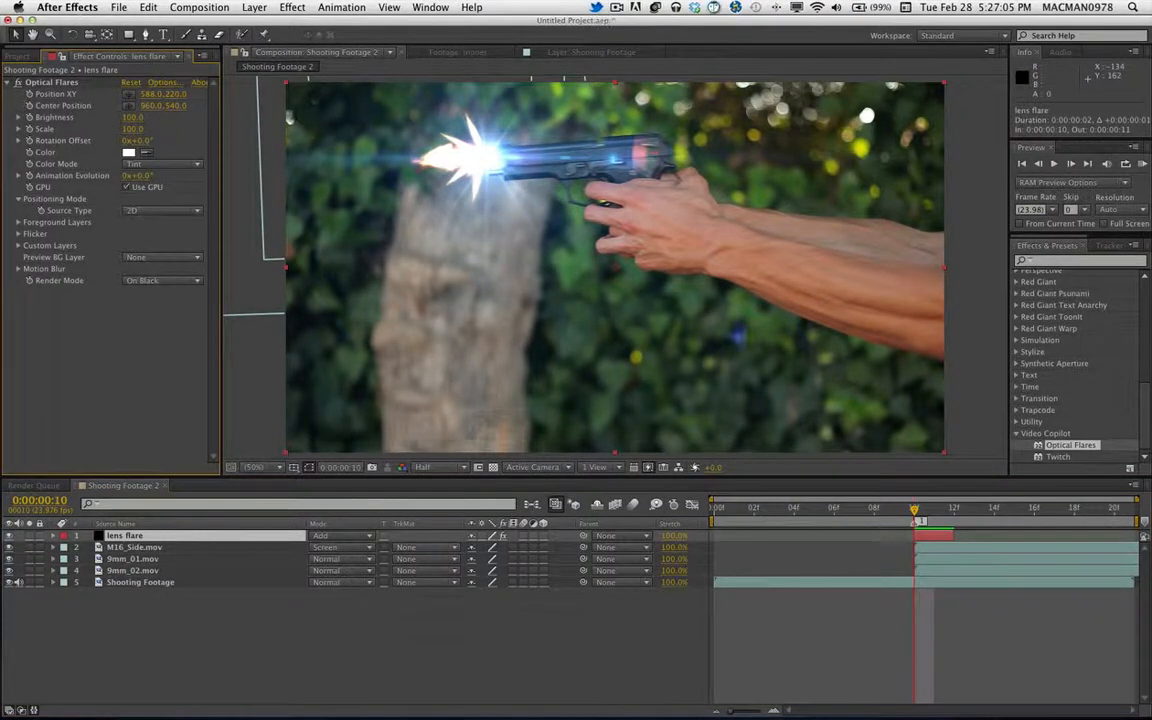
Step: Keyframe the flare's Position XY to follow the muzzle, at about 580, 218 on frame 10 and 656, 214 on frame 11
{"action": "left_click", "coordinate": [52, 82]}
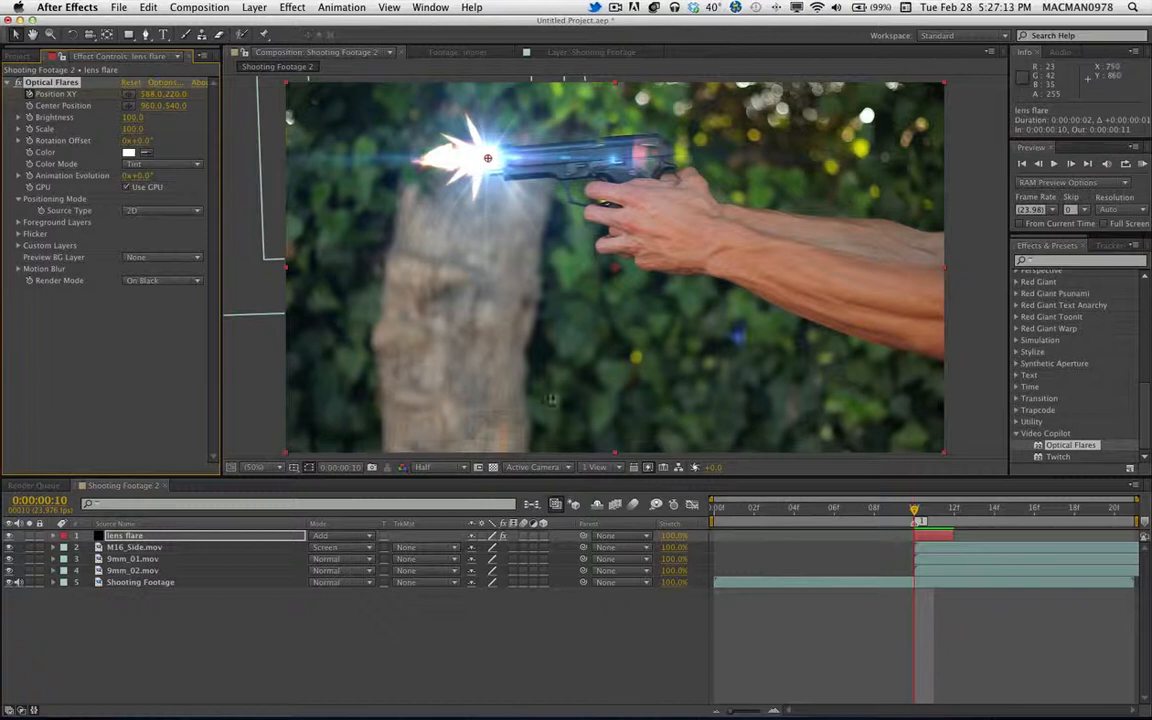
{"action": "left_click_drag", "start_coordinate": [489, 160], "coordinate": [485, 160]}
{"action": "key", "text": "super+Right"}
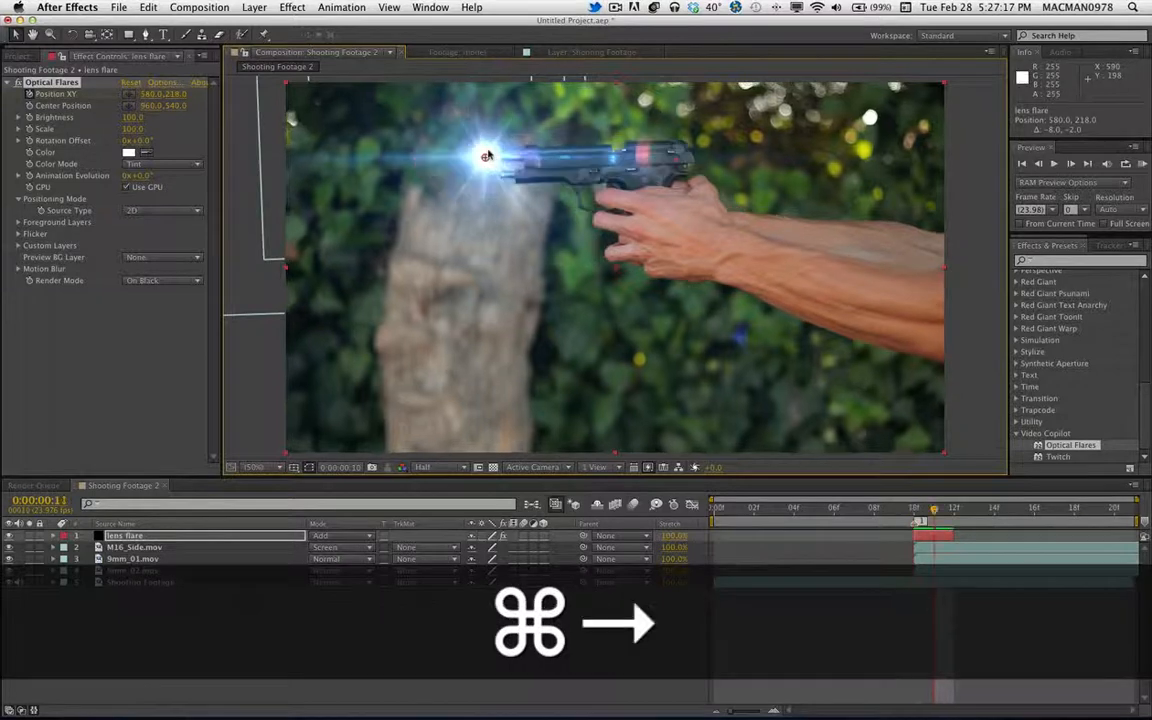
{"action": "left_click_drag", "start_coordinate": [484, 160], "coordinate": [511, 157]}
{"action": "key", "text": "super+Right"}
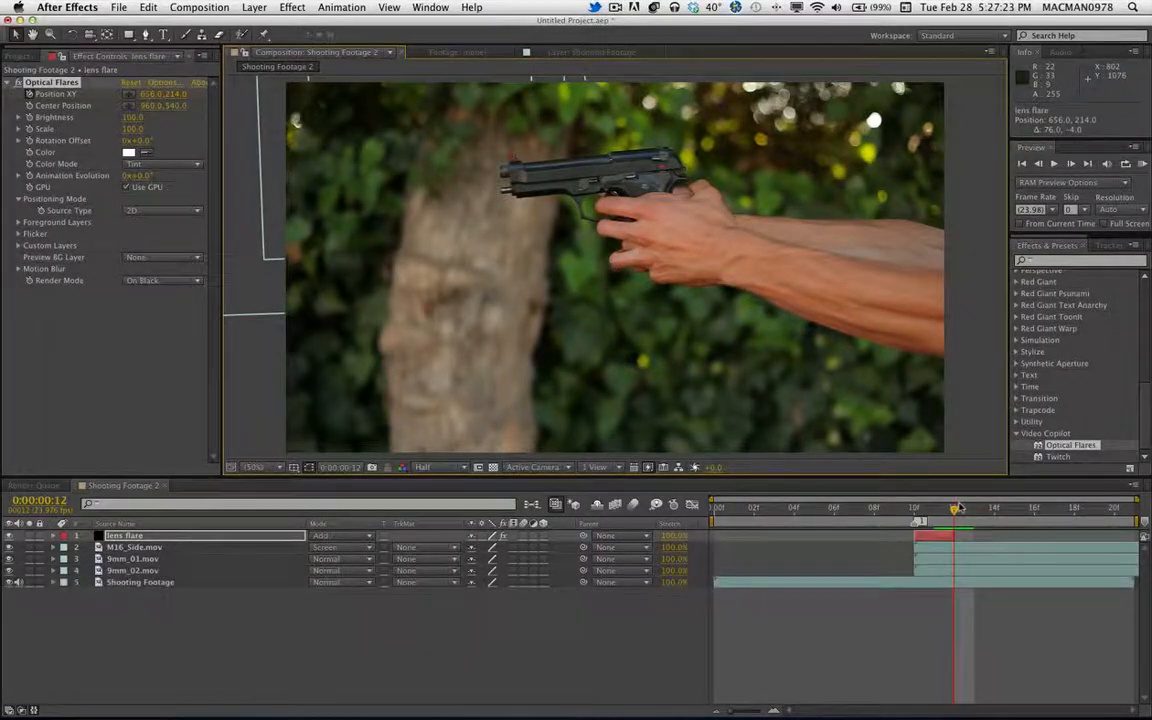
Step: Limit the composition's work area to the flash, from frame 10 through frame 11
{"action": "left_click_drag", "start_coordinate": [954, 510], "coordinate": [914, 512]}
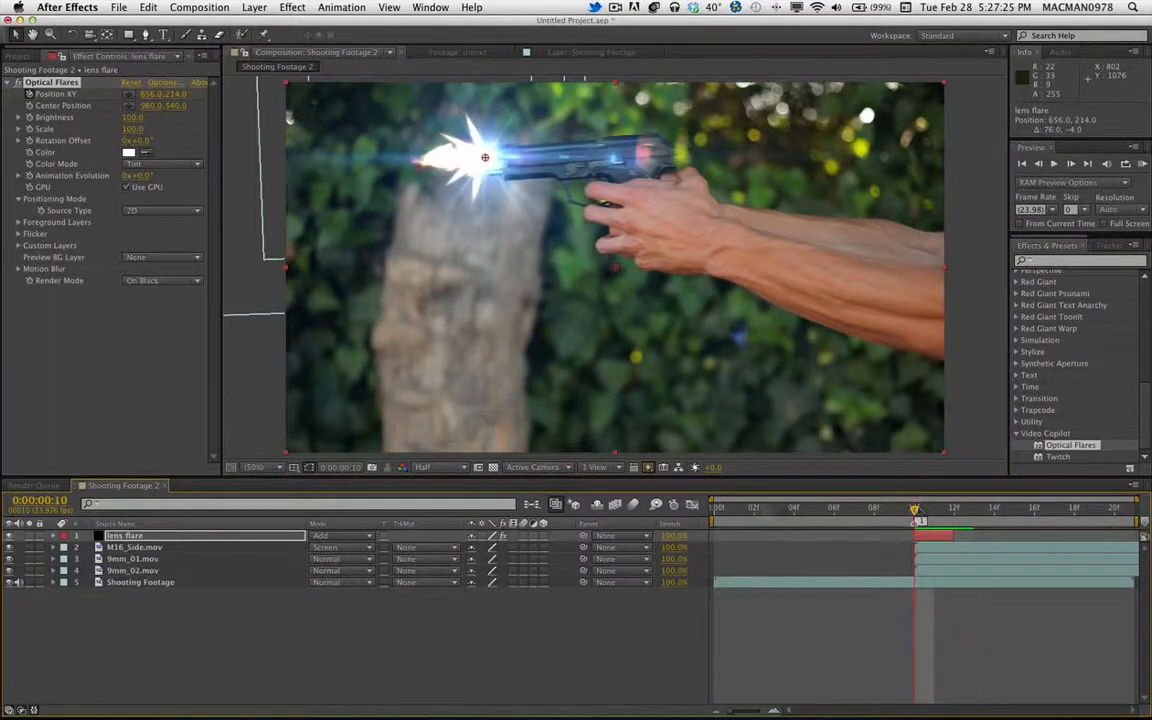
{"action": "key", "text": "b"}
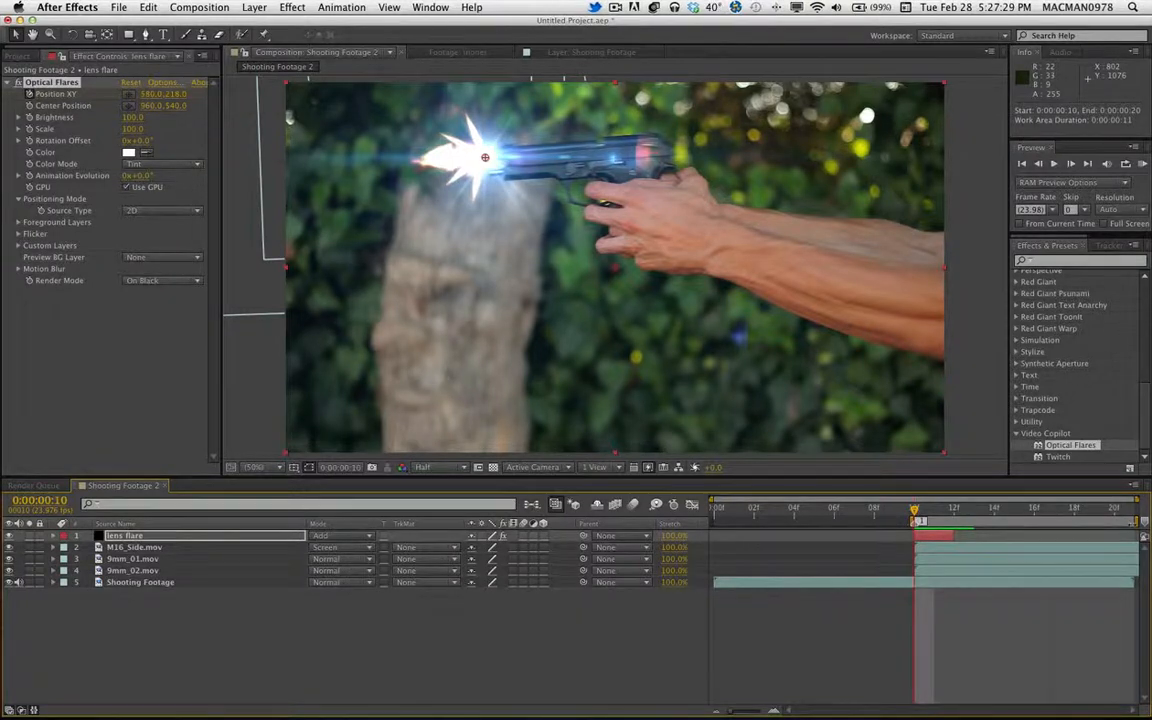
{"action": "left_click_drag", "start_coordinate": [1131, 524], "coordinate": [957, 522]}
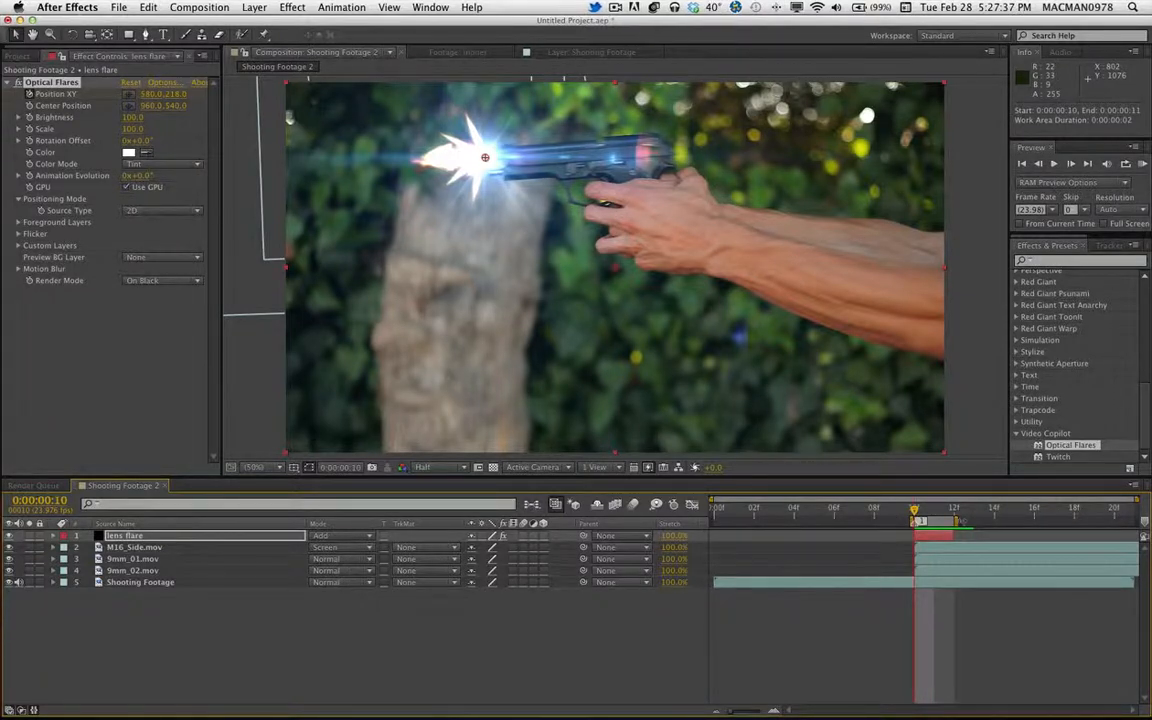
Step: RAM-preview the two flash frames, and extend the work area back over the whole composition, from frame 0 to frame 20
{"action": "key", "text": "KP_0"}
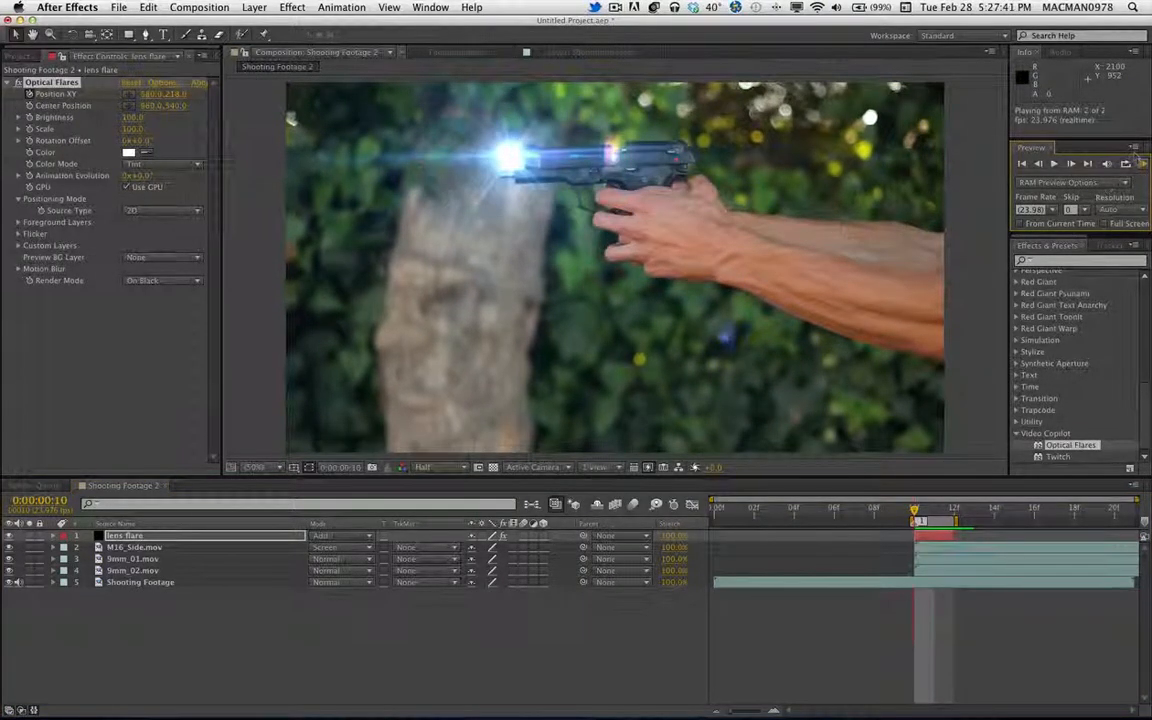
{"action": "key", "text": "space"}
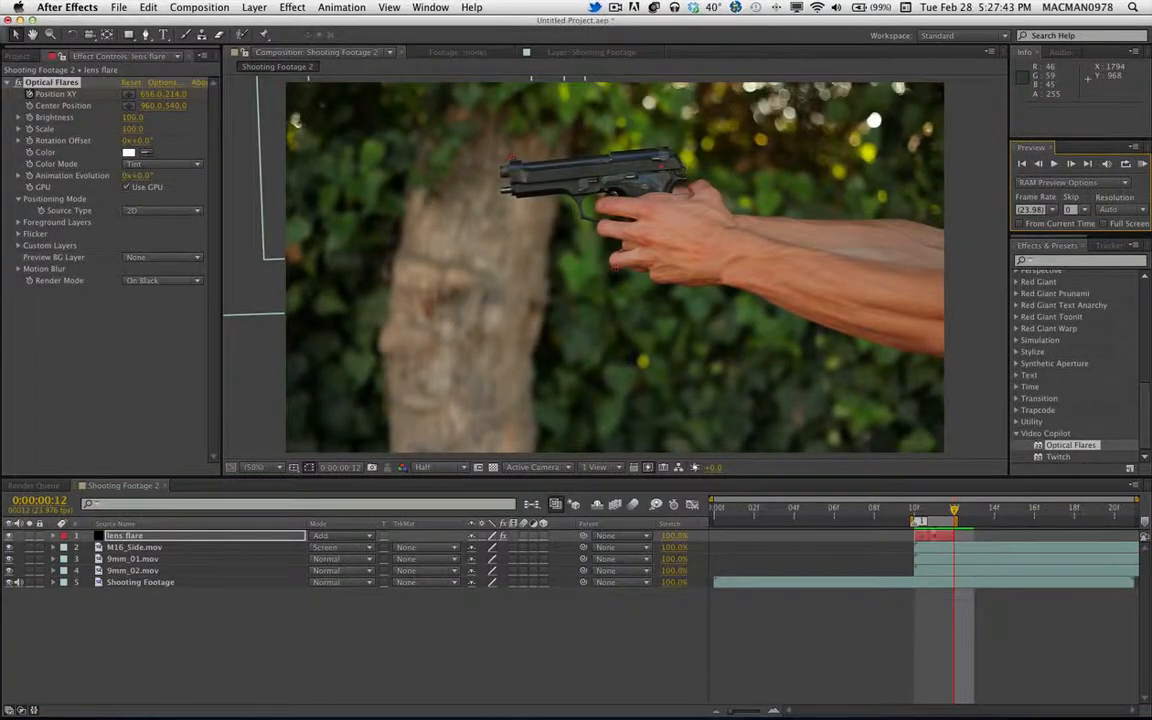
{"action": "left_click_drag", "start_coordinate": [912, 521], "coordinate": [712, 521]}
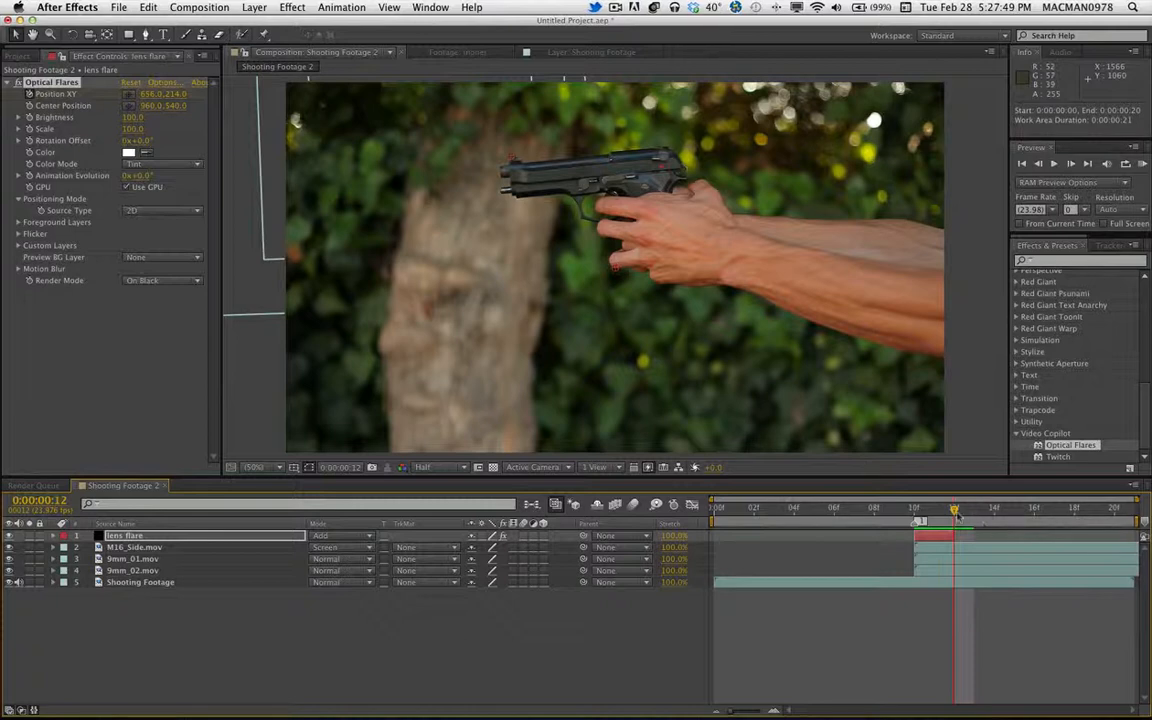
Step: At frame 10, create a black 1920 x 1080 solid named "lens flare 2" and apply the Optical Flares effect to it
{"action": "key", "text": "Page_Up"}
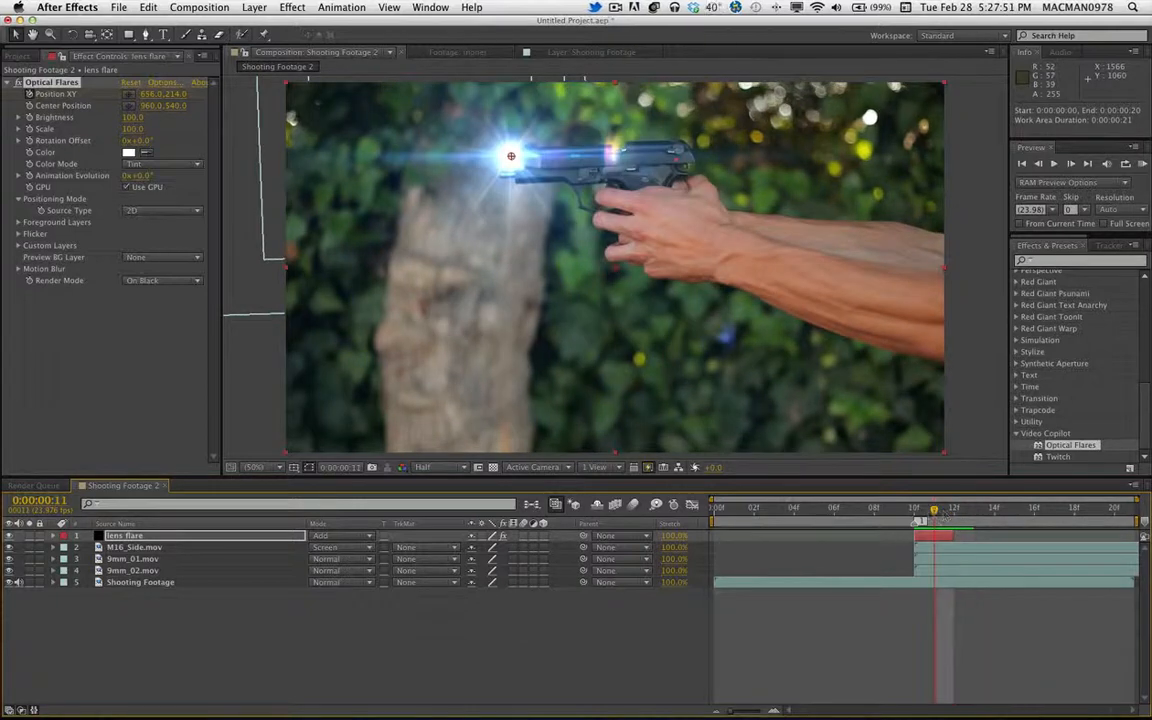
{"action": "key", "text": "Page_Up"}
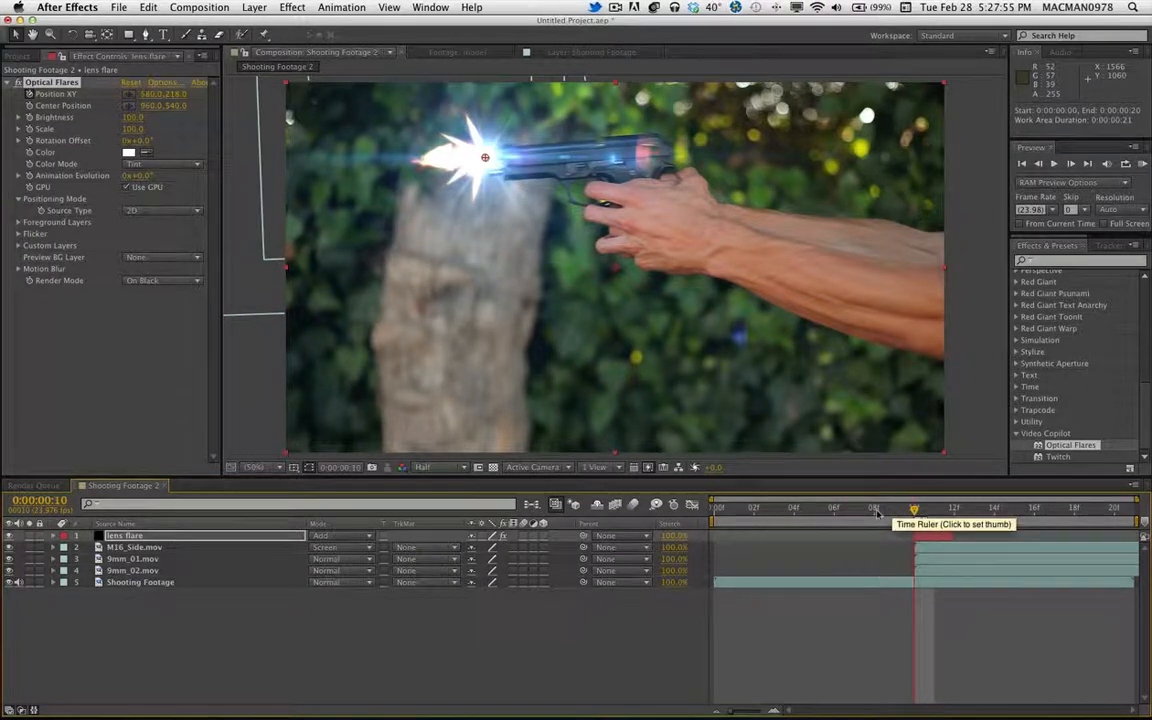
{"action": "key", "text": "shift+1"}
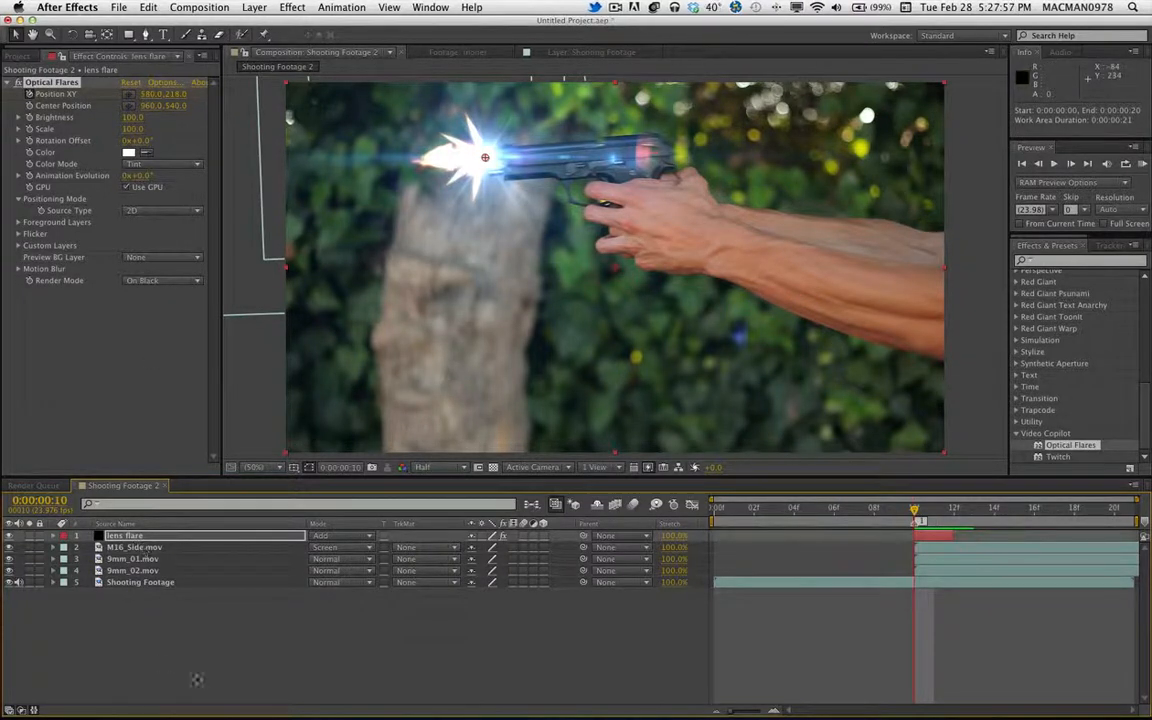
{"action": "right_click", "coordinate": [210, 583]}
{"action": "mouse_move", "coordinate": [235, 588]}
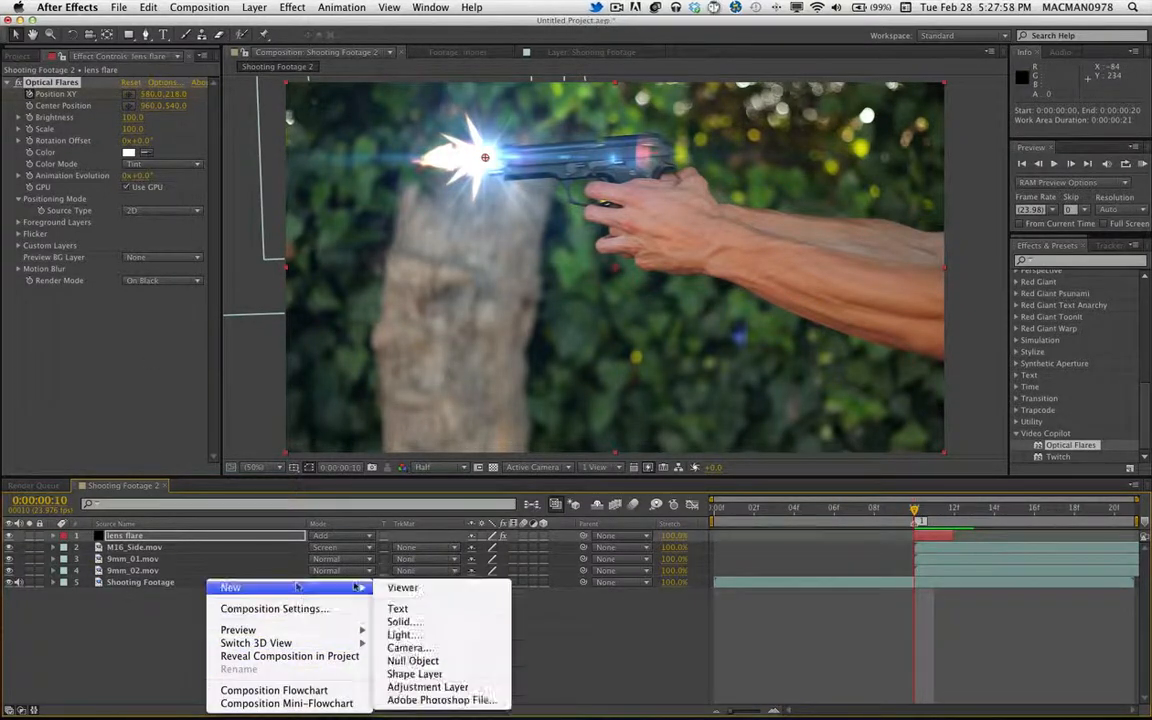
{"action": "left_click", "coordinate": [442, 622]}
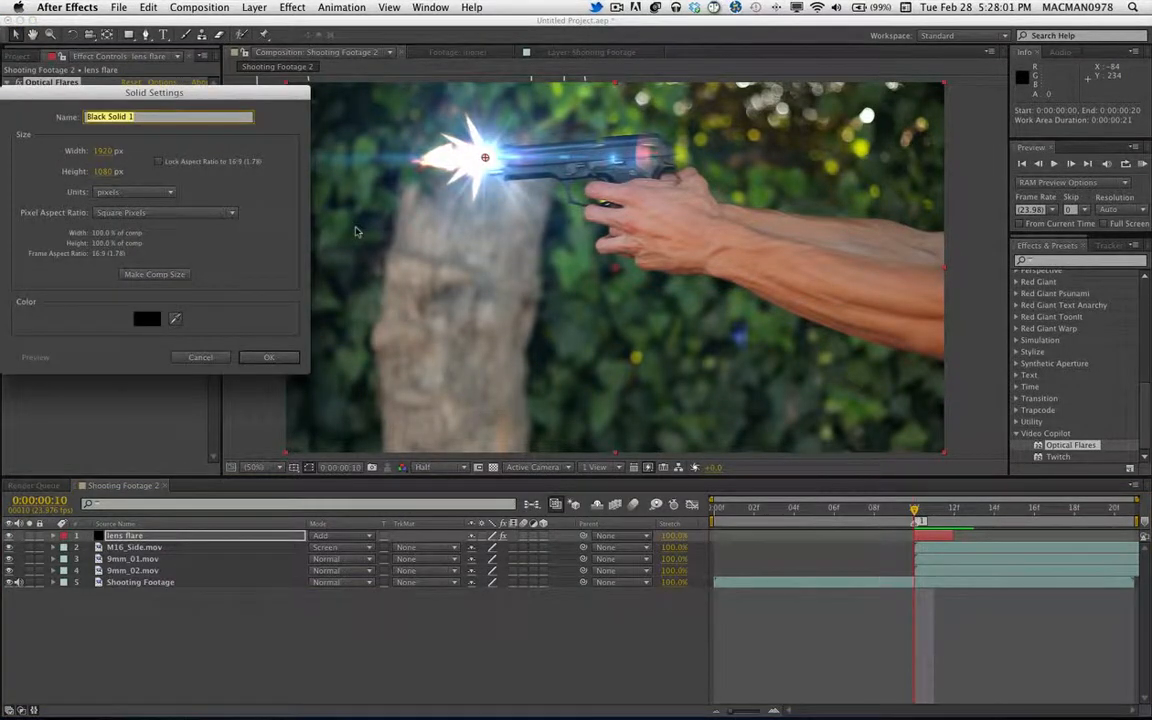
{"action": "type", "text": "lens flare 2"}
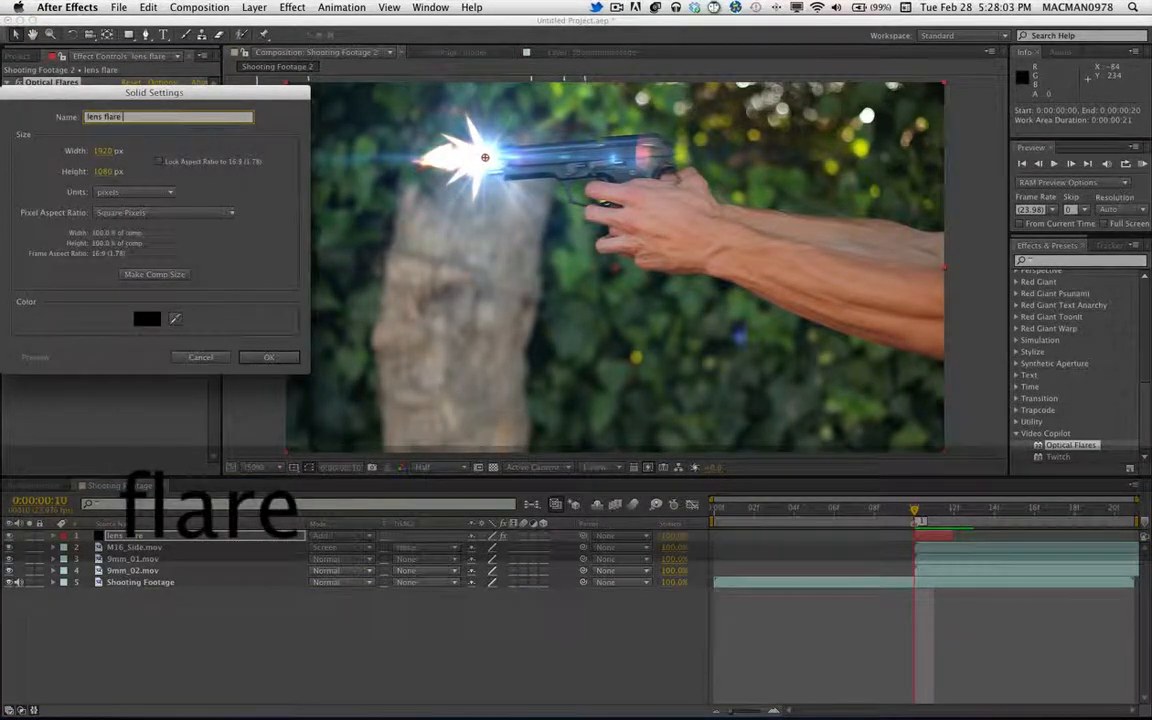
{"action": "key", "text": "Return"}
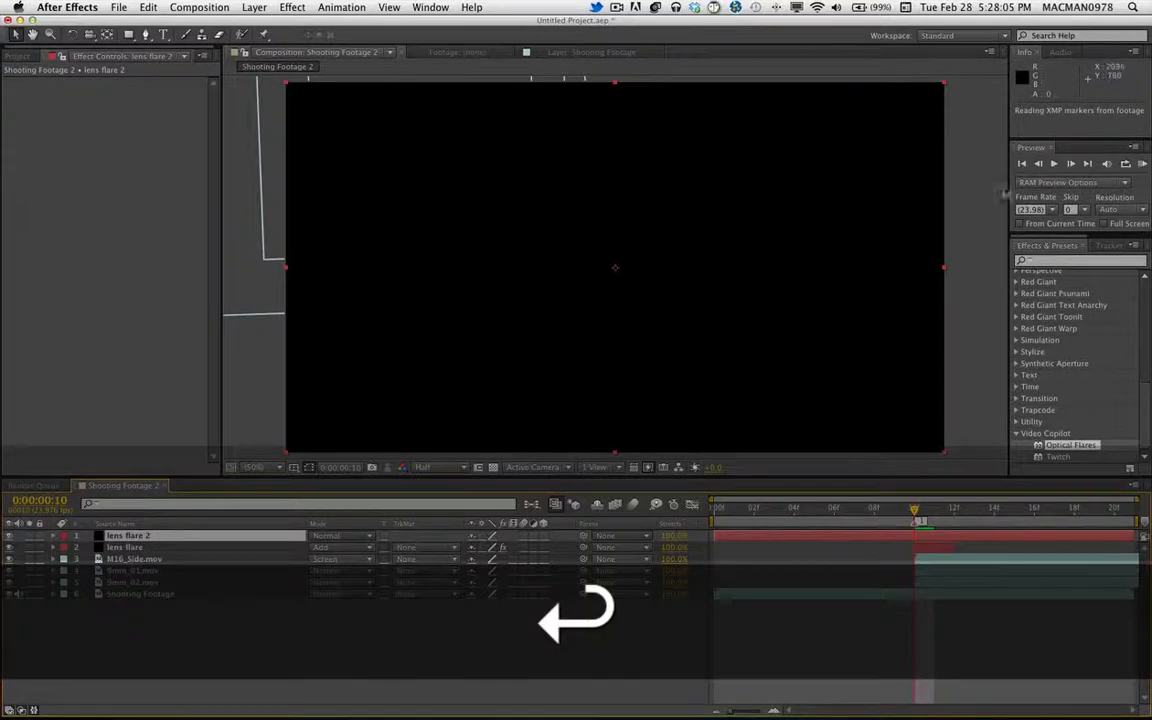
{"action": "left_click_drag", "start_coordinate": [1069, 447], "coordinate": [569, 417]}
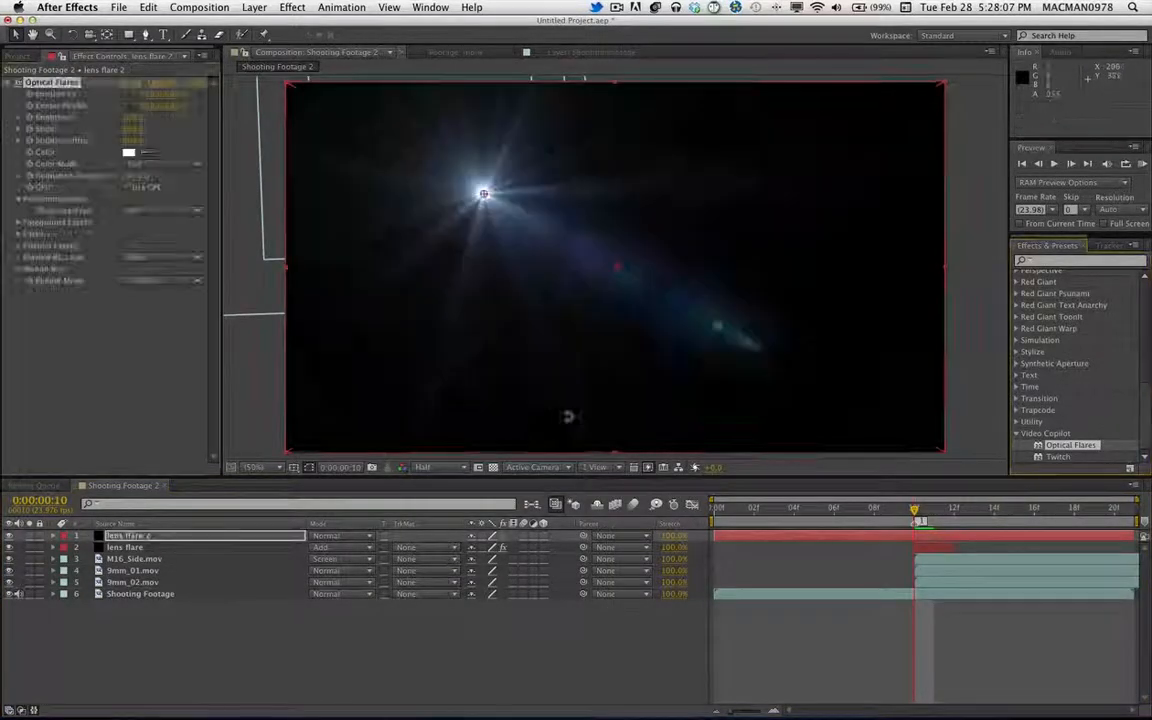
Step: Load the 50mm Prime preset from the Motion Graphics presets into the Optical Flares effect on lens flare 2
{"action": "left_click", "coordinate": [162, 82]}
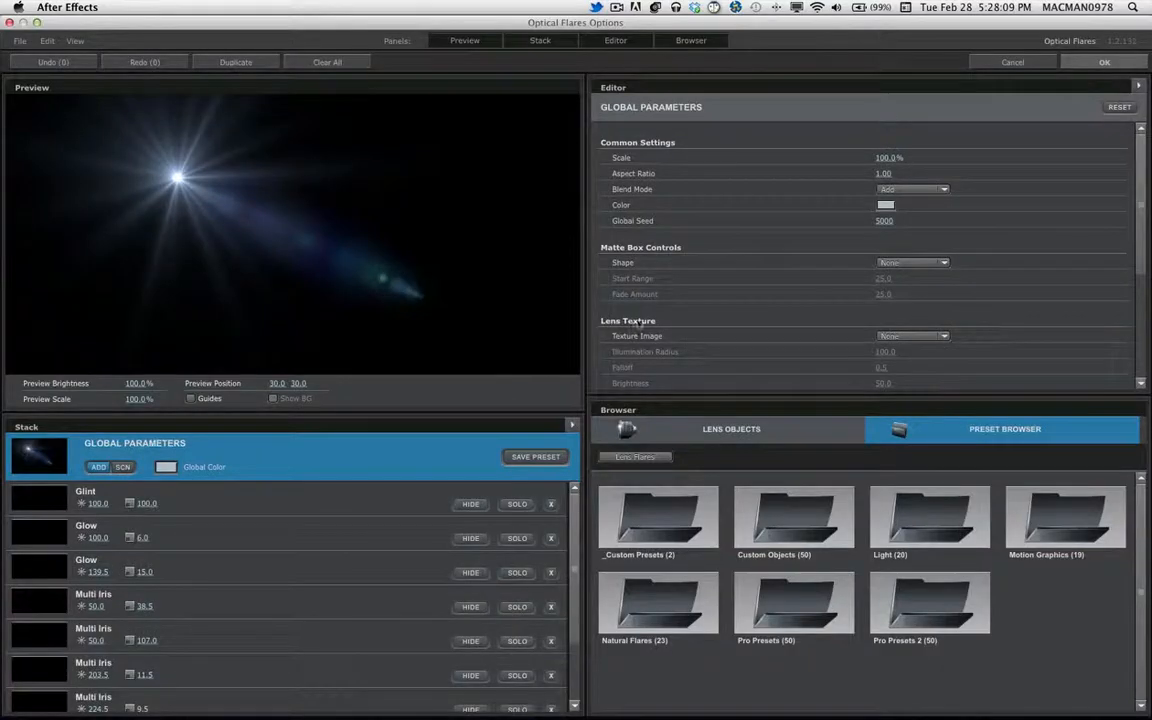
{"action": "double_click", "coordinate": [1077, 533]}
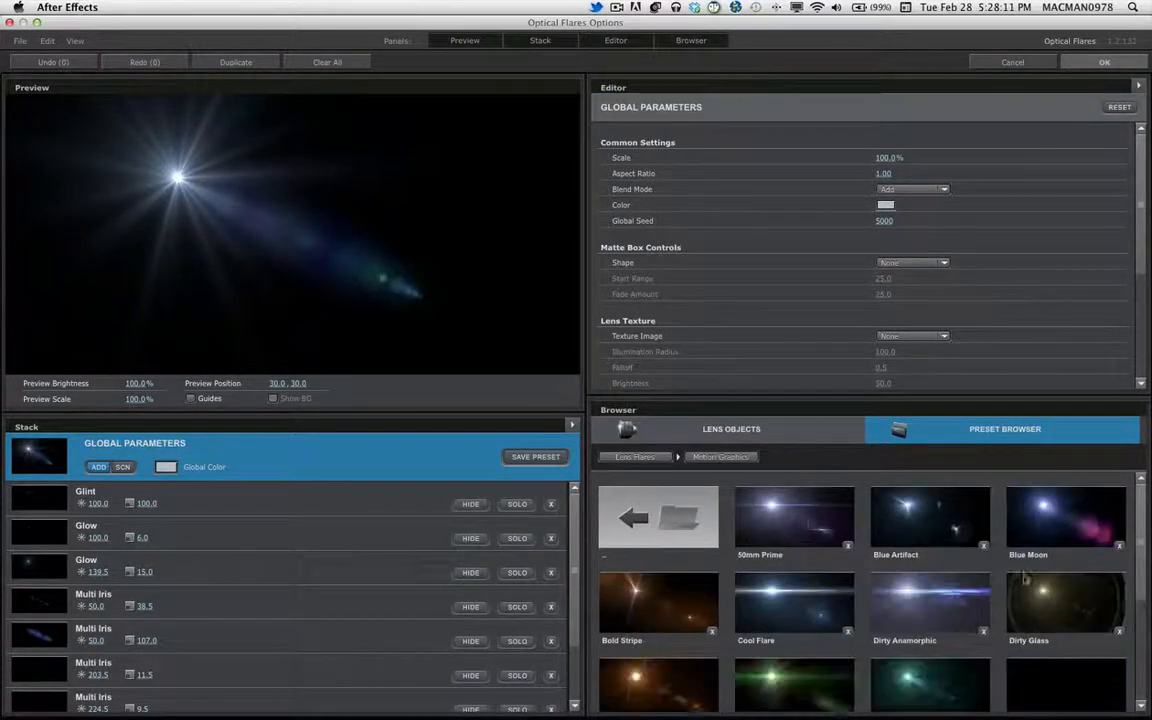
{"action": "mouse_move", "coordinate": [1141, 533]}
{"action": "left_mouse_down"}
{"action": "mouse_move", "coordinate": [1134, 636]}
{"action": "mouse_move", "coordinate": [1149, 527]}
{"action": "left_mouse_up"}
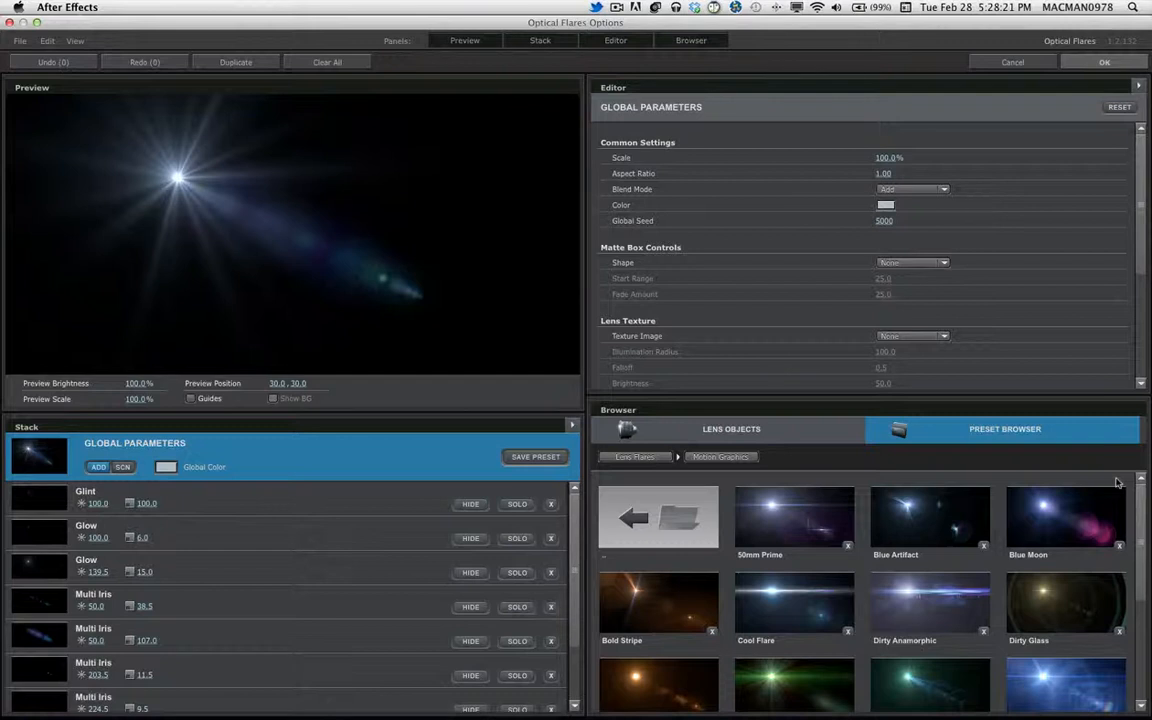
{"action": "left_click", "coordinate": [787, 525]}
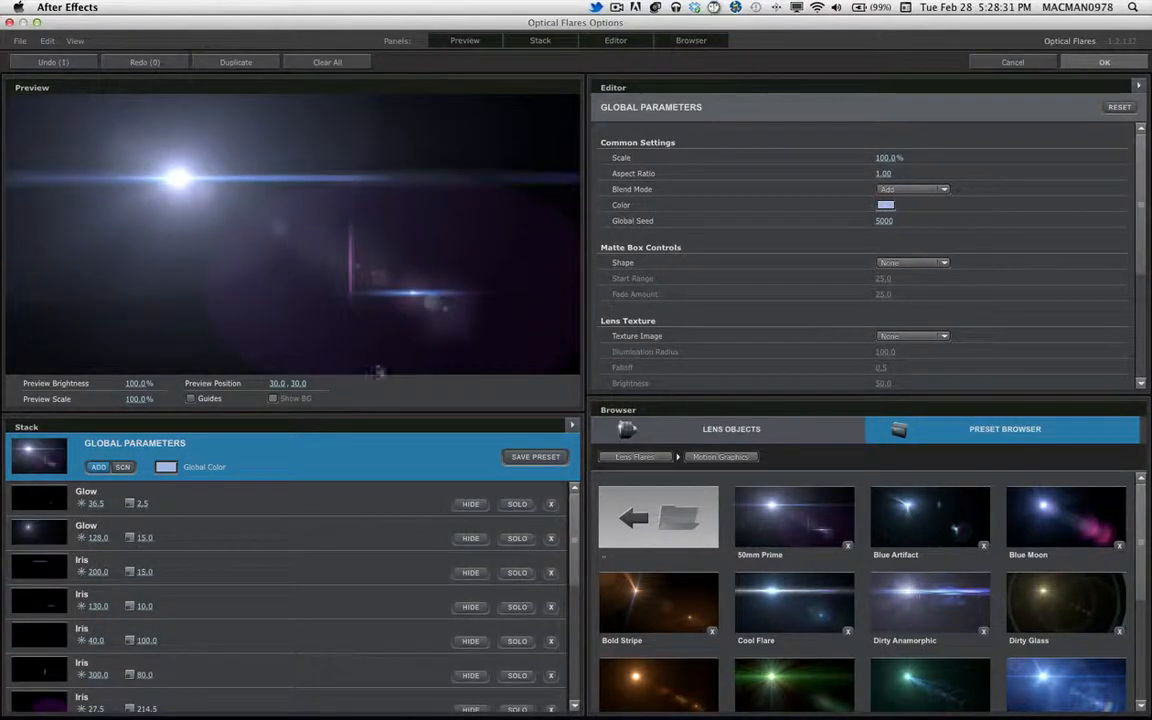
{"action": "left_click", "coordinate": [1104, 62]}
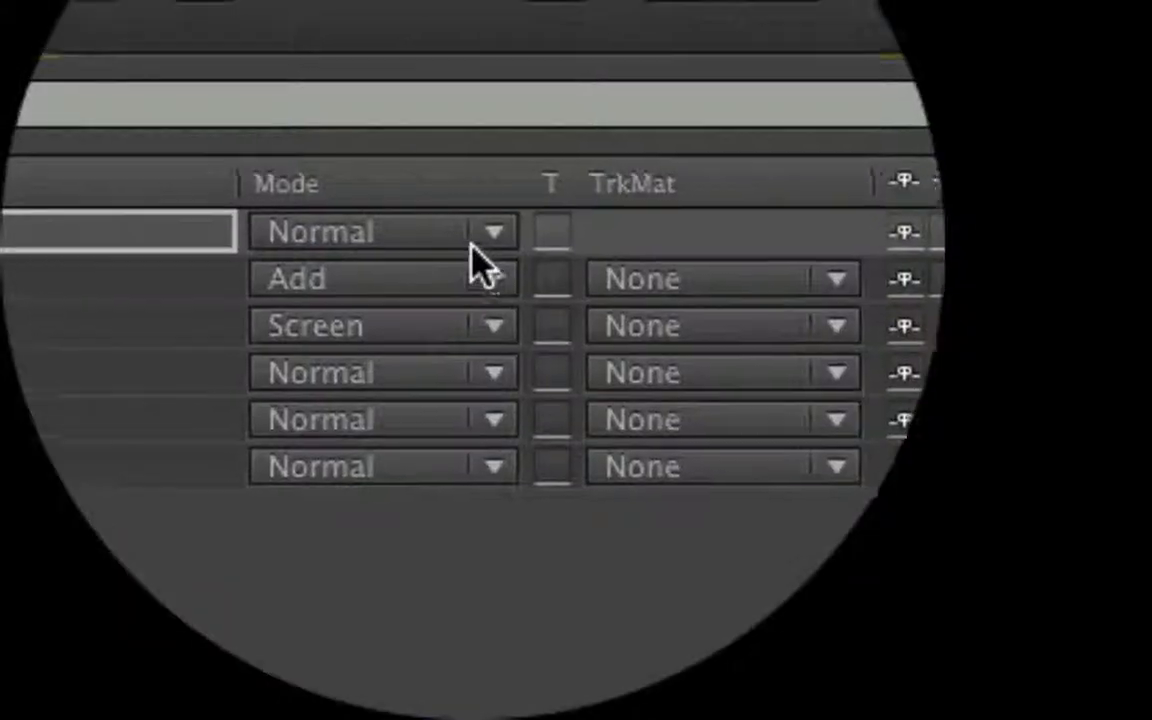
Step: Set the lens flare 2 layer's blending mode to Add and place its flare at the muzzle, about 662, 230
{"action": "left_click", "coordinate": [363, 538]}
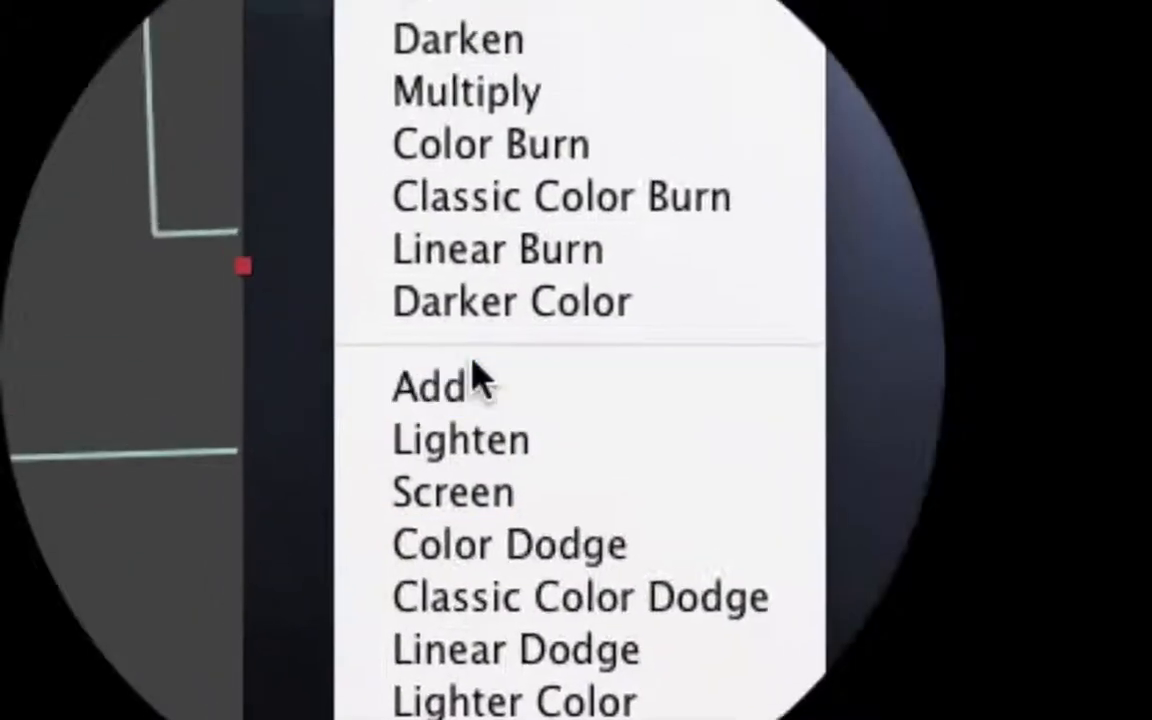
{"action": "left_click", "coordinate": [394, 155]}
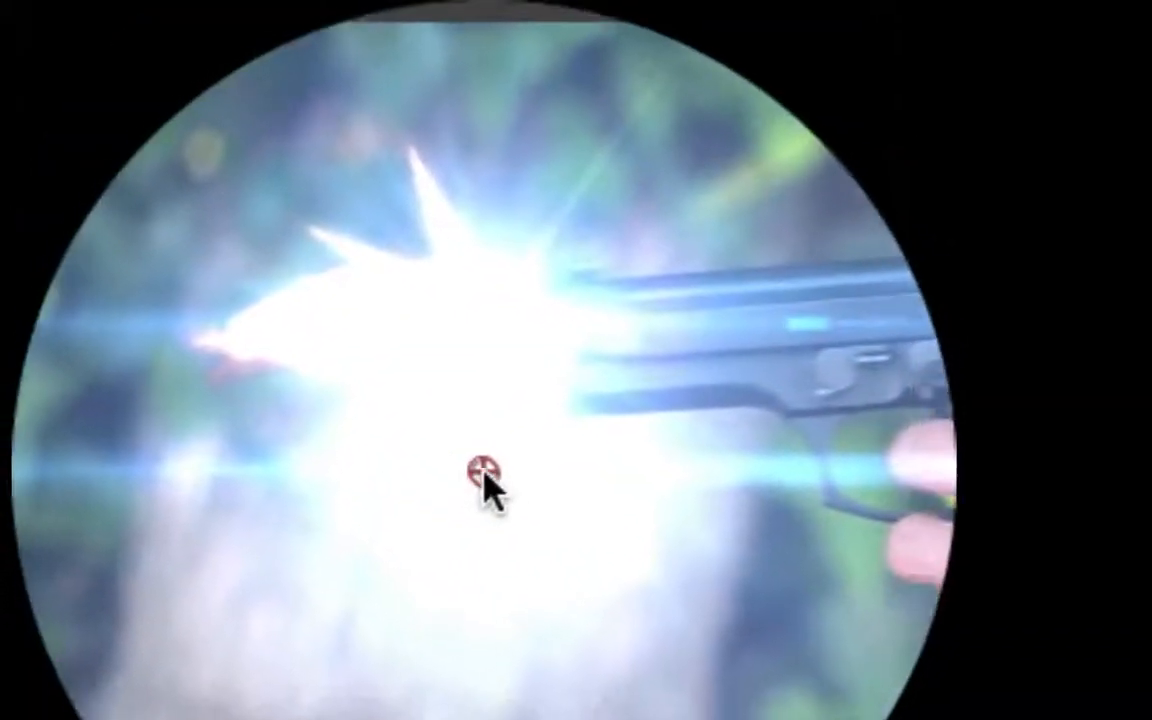
{"action": "left_click_drag", "start_coordinate": [552, 505], "coordinate": [536, 384]}
{"action": "left_click_drag", "start_coordinate": [480, 164], "coordinate": [513, 164]}
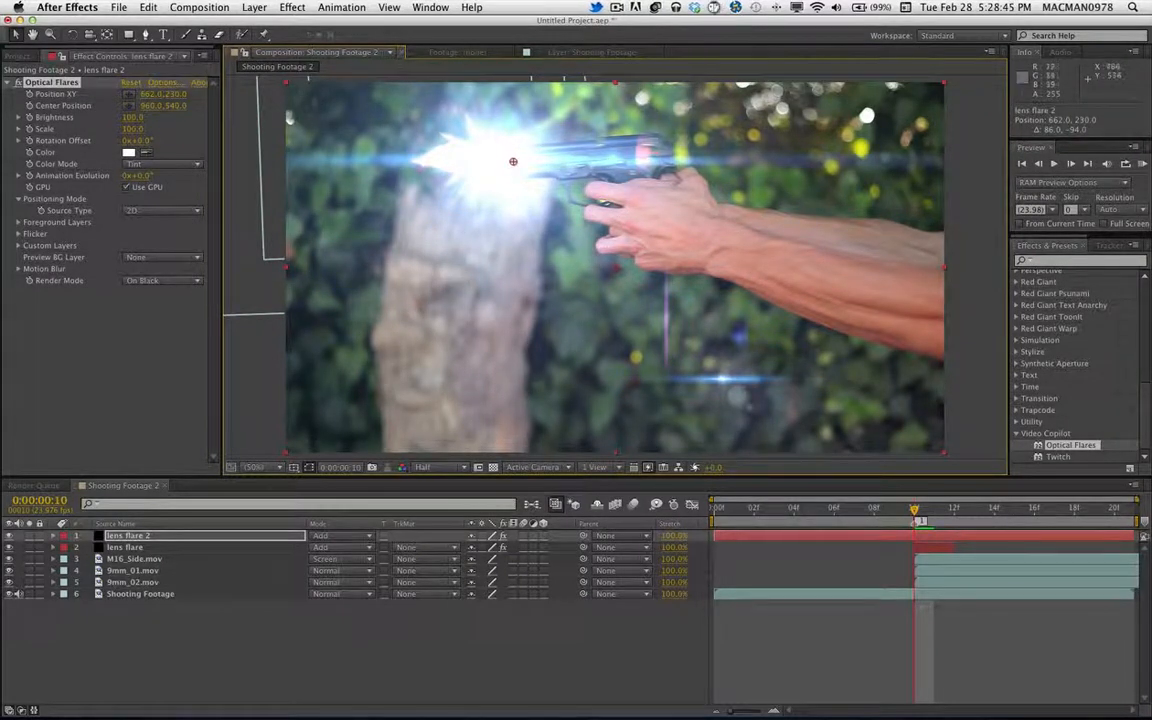
Step: Trim the lens flare 2 layer to run from frame 10 through frame 11, and return to the composition view
{"action": "double_click", "coordinate": [721, 537]}
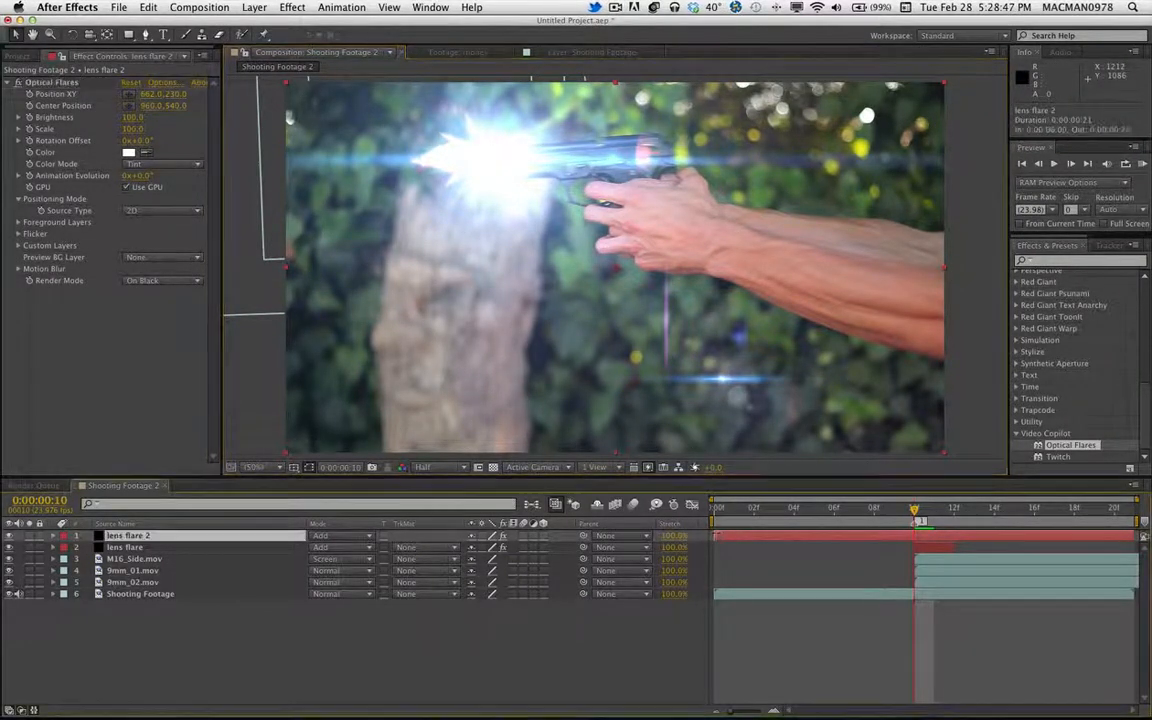
{"action": "left_click_drag", "start_coordinate": [716, 536], "coordinate": [915, 536]}
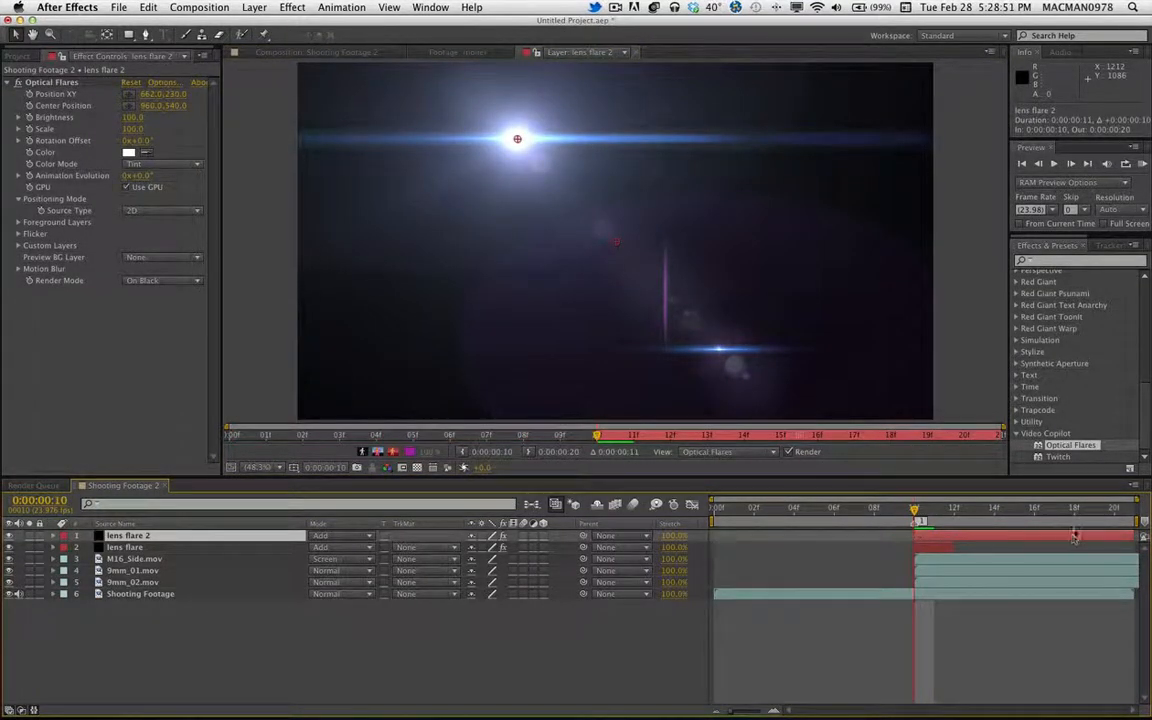
{"action": "left_click_drag", "start_coordinate": [1141, 537], "coordinate": [955, 538]}
{"action": "left_click", "coordinate": [305, 51]}
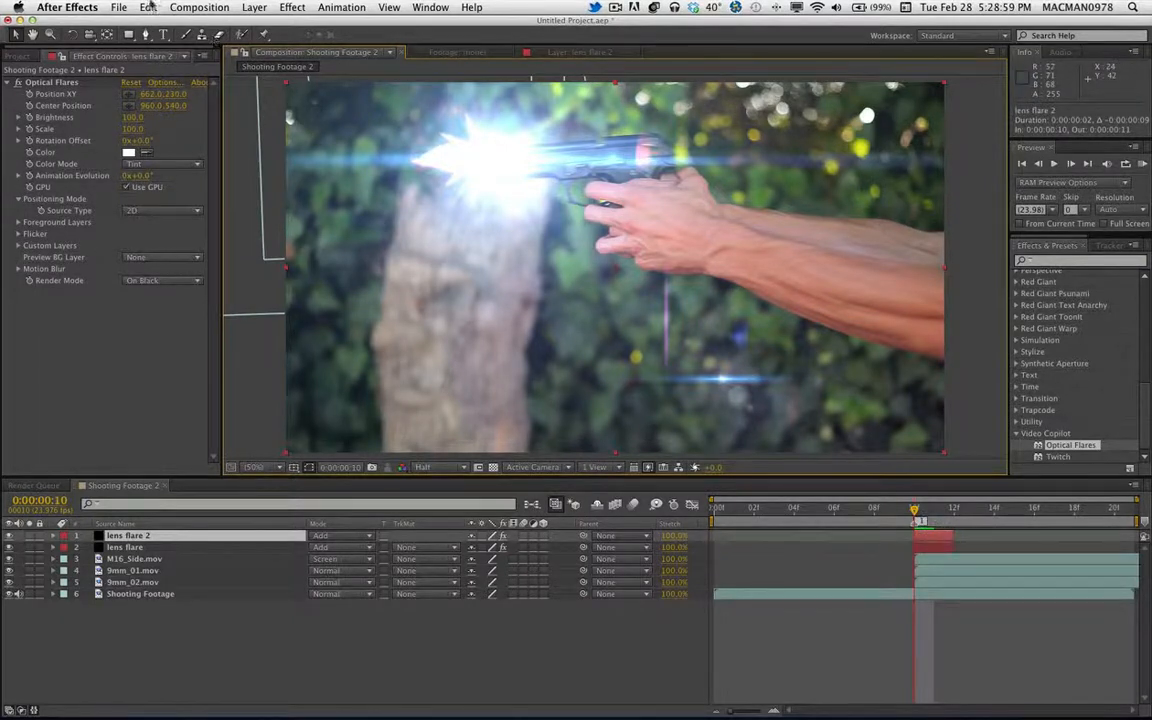
Step: Keyframe the lens flare 2 Position XY at 662, 230 on frame 10 and about 770, 234 on frame 11
{"action": "left_click", "coordinate": [31, 93]}
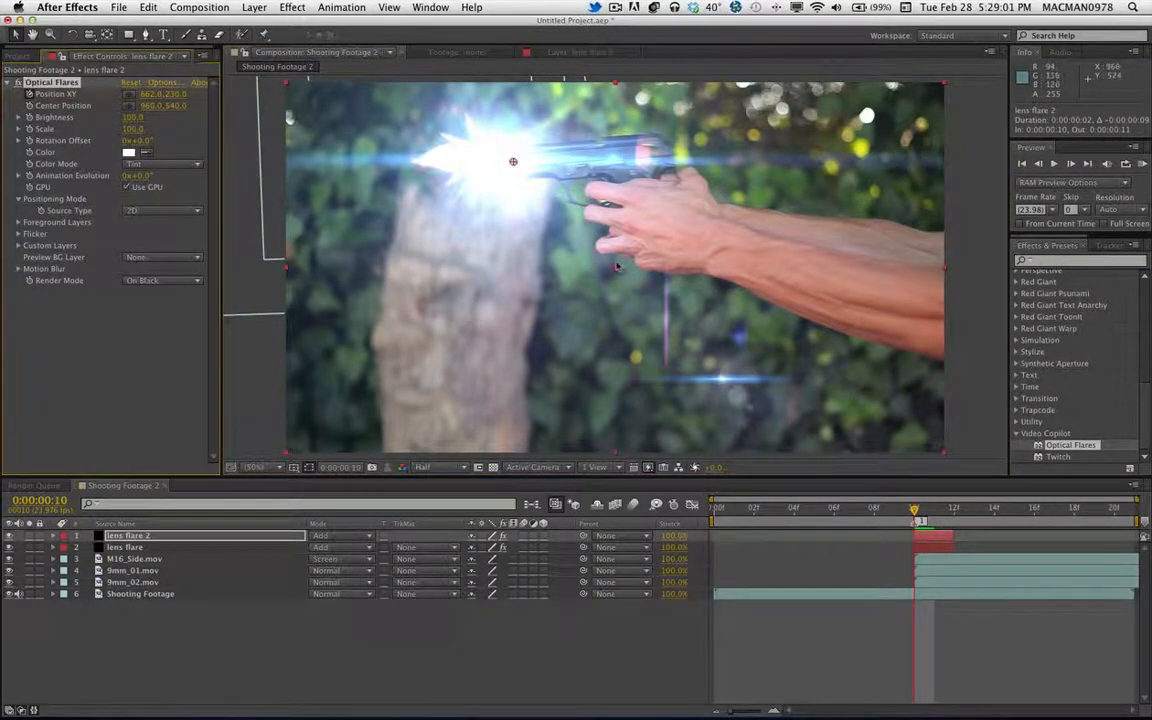
{"action": "key", "text": "super+space"}
{"action": "key", "text": "super+Right"}
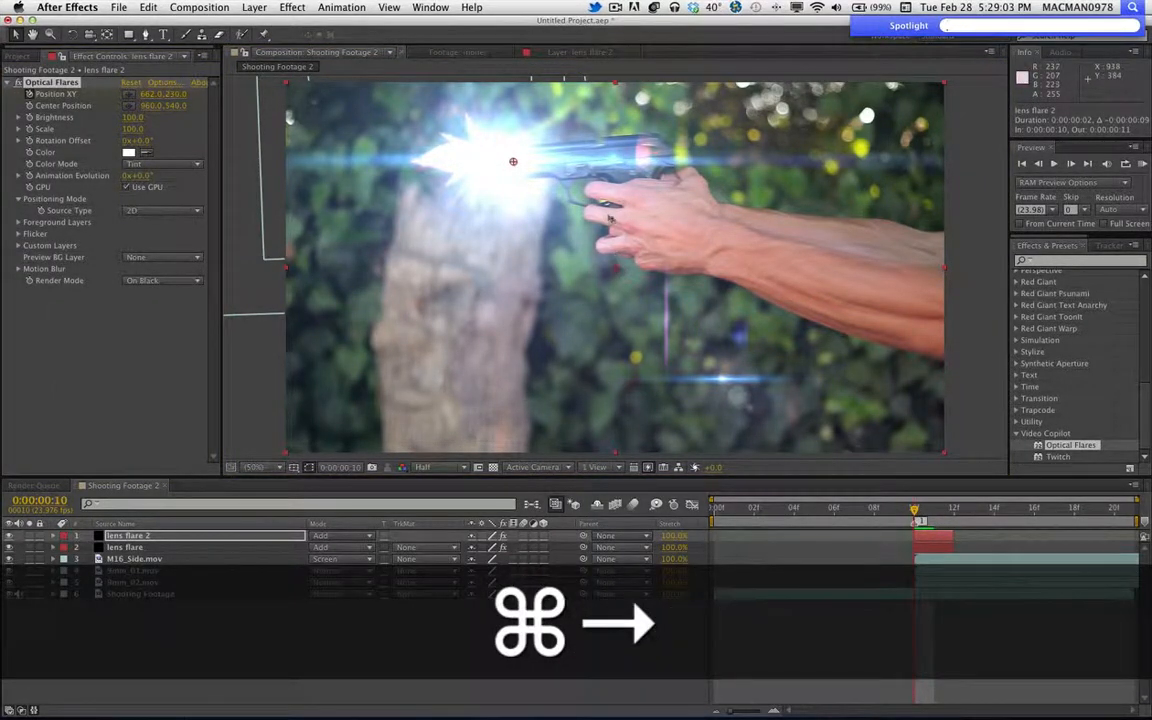
{"action": "key", "text": "super+space"}
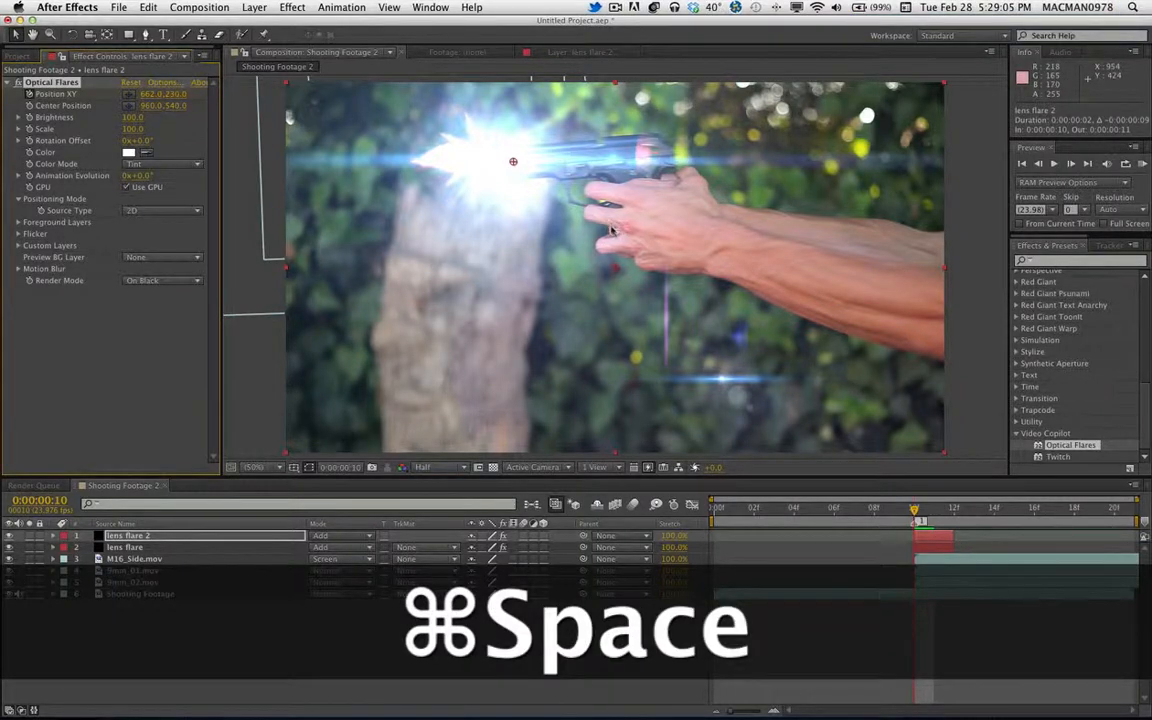
{"action": "key", "text": "super+Right"}
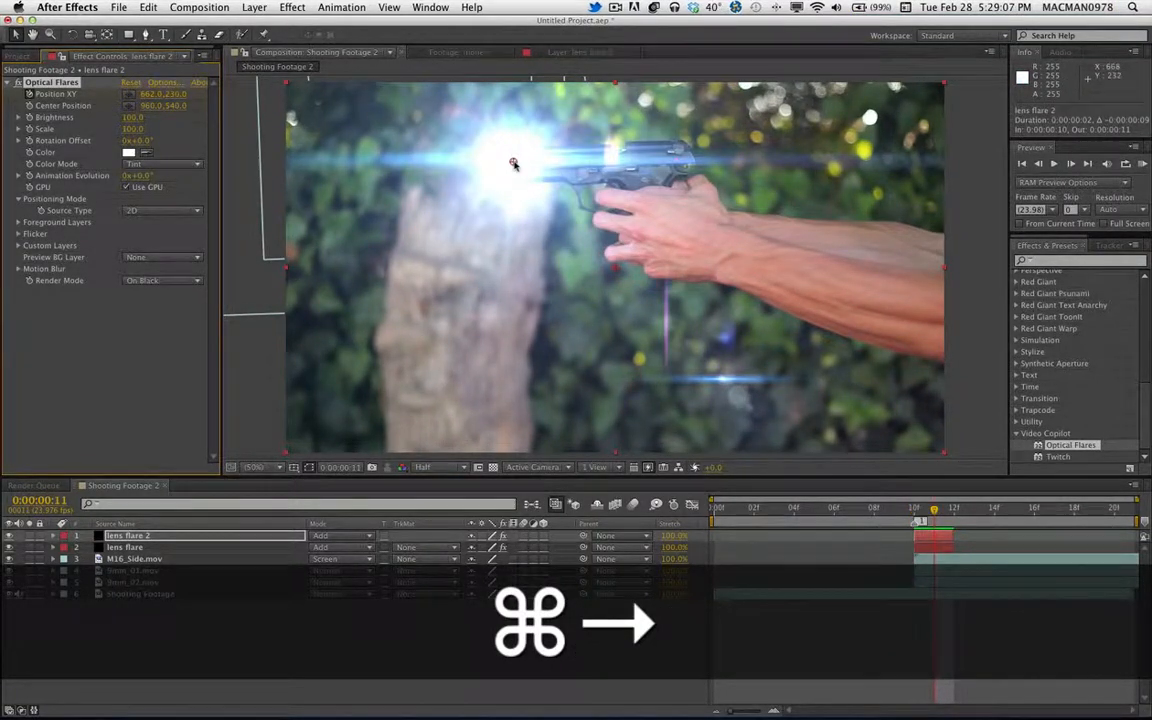
{"action": "left_click_drag", "start_coordinate": [513, 163], "coordinate": [548, 165]}
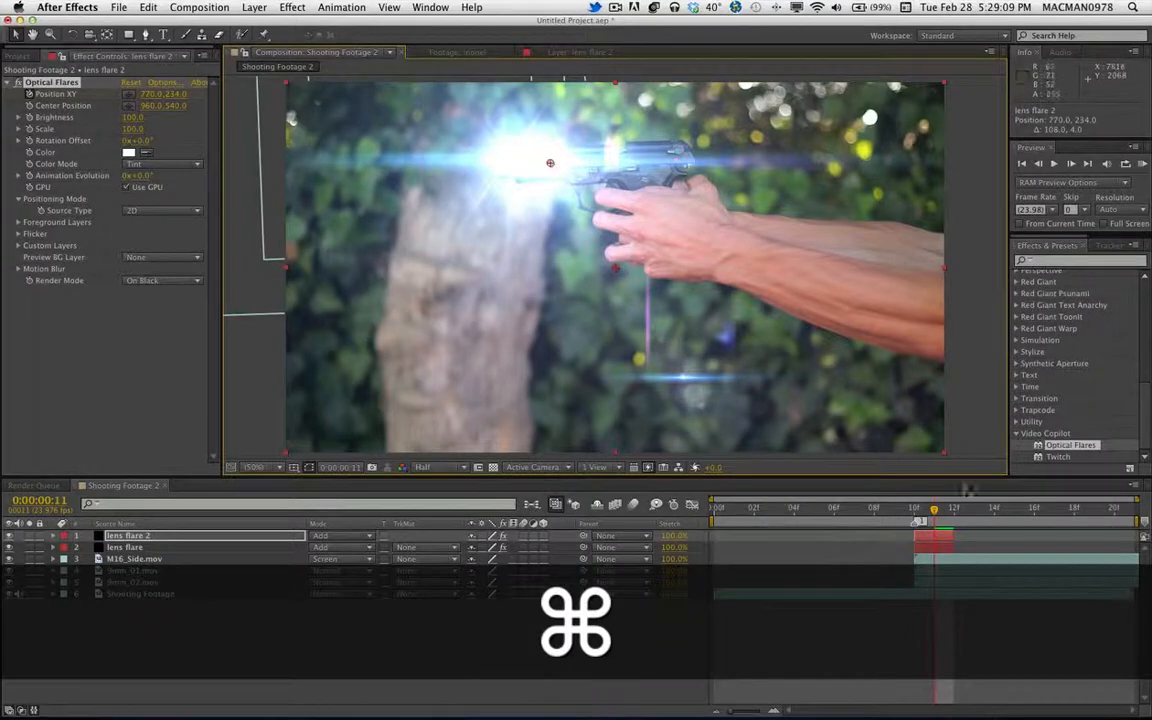
{"action": "key", "text": "super+Right"}
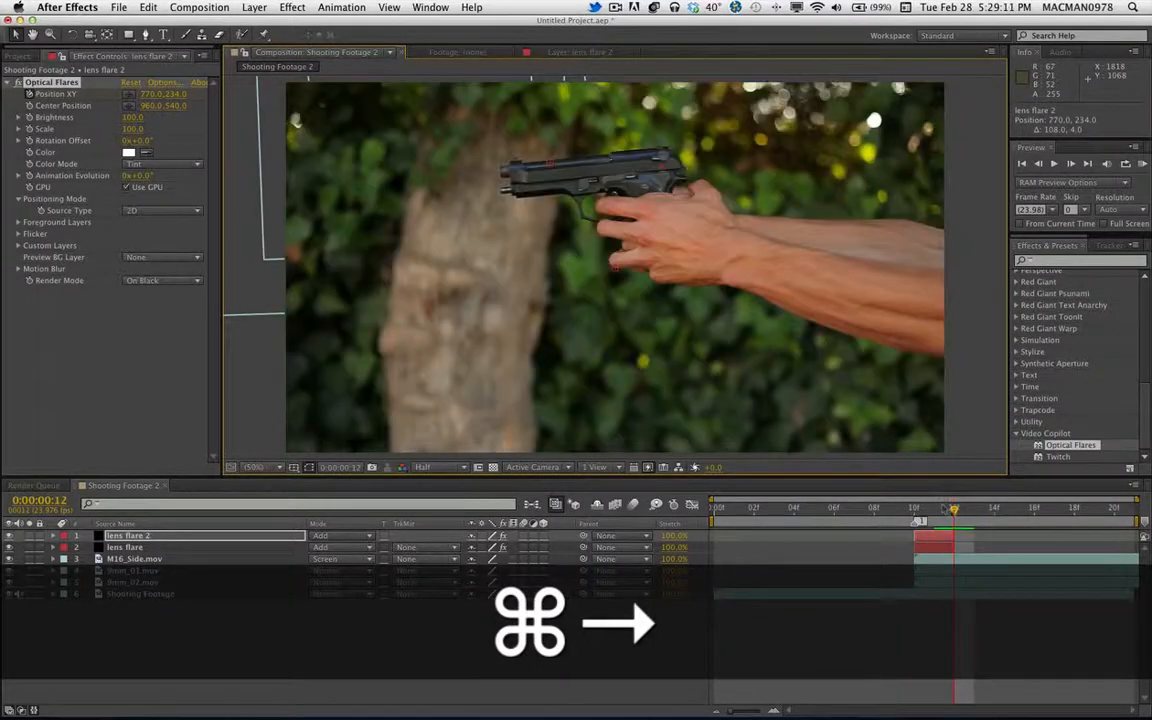
{"action": "key", "text": "Page_Up"}
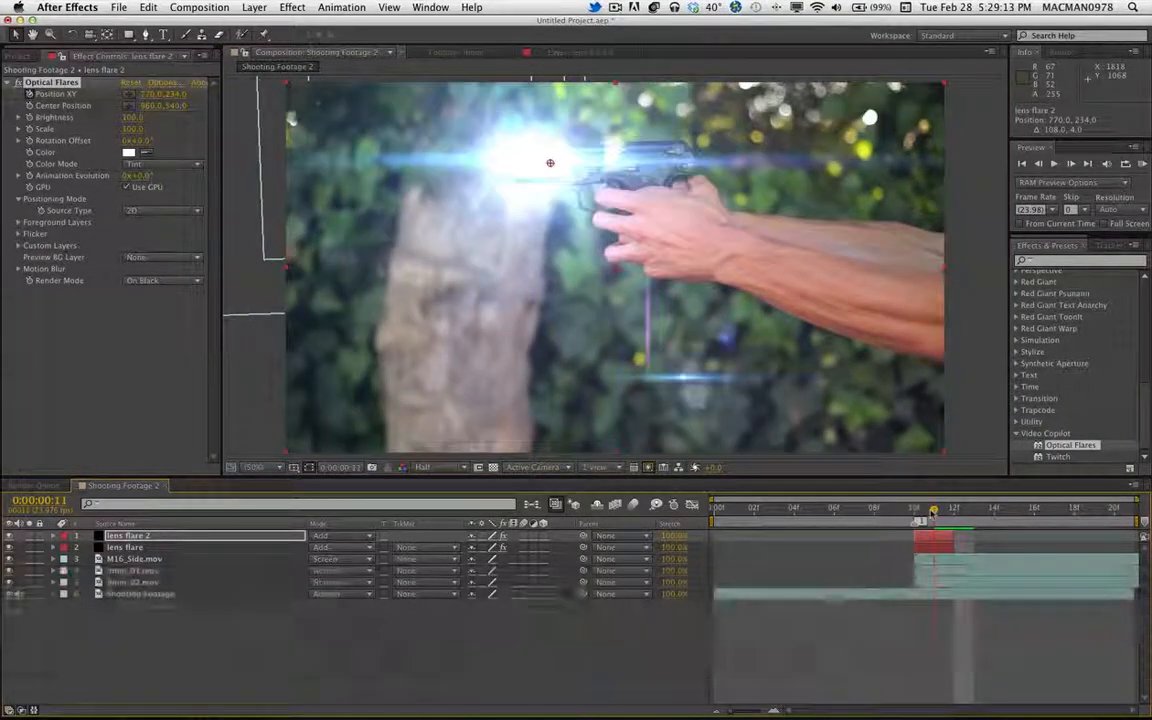
Step: Back at frame 10, create a black 1920 x 1080 solid named "lens flare 3" and apply Optical Flares to it
{"action": "left_click_drag", "start_coordinate": [933, 513], "coordinate": [918, 514]}
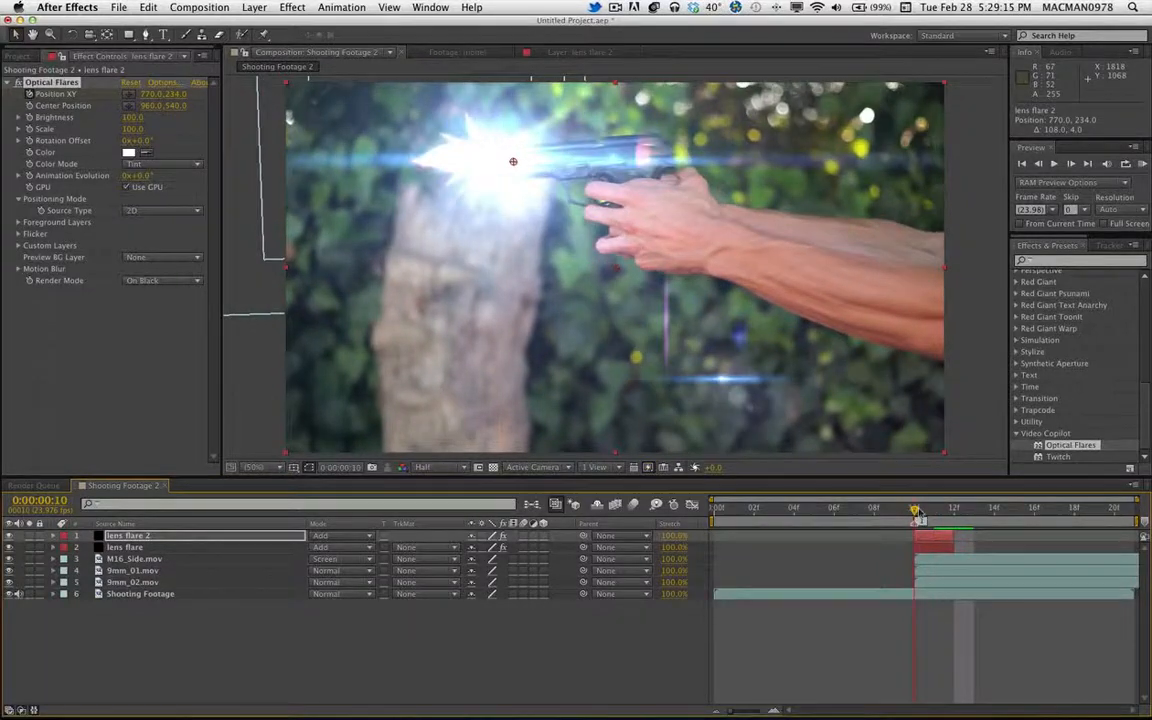
{"action": "right_click", "coordinate": [105, 622]}
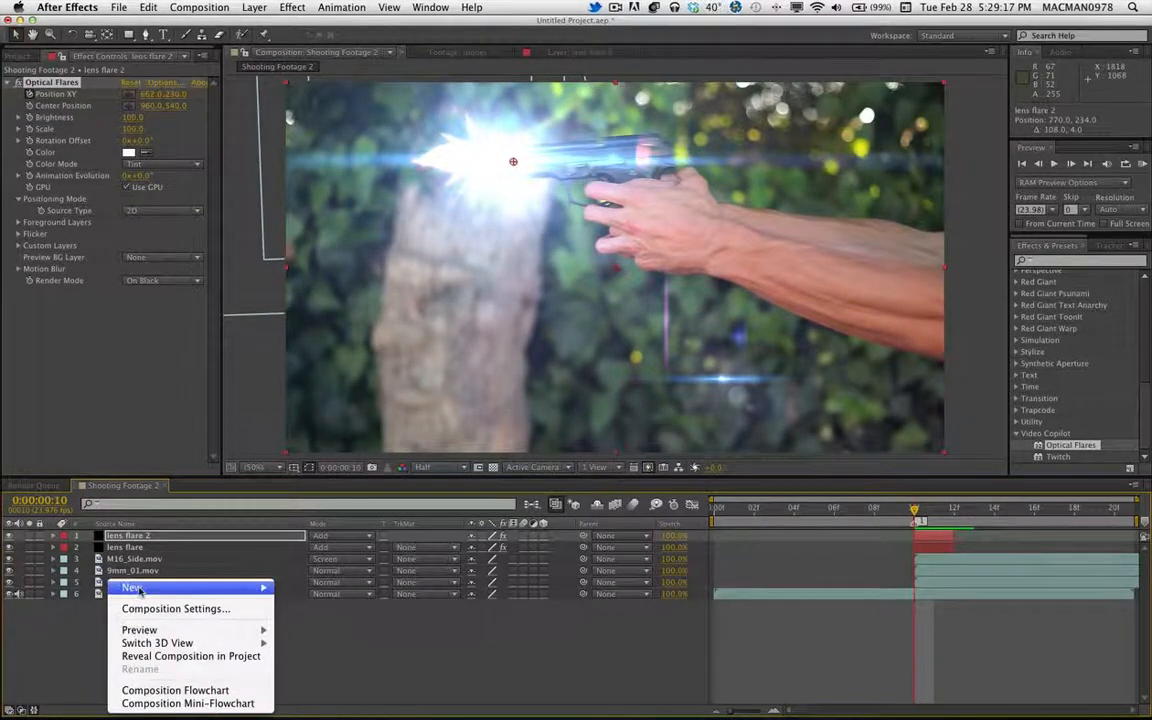
{"action": "mouse_move", "coordinate": [139, 591]}
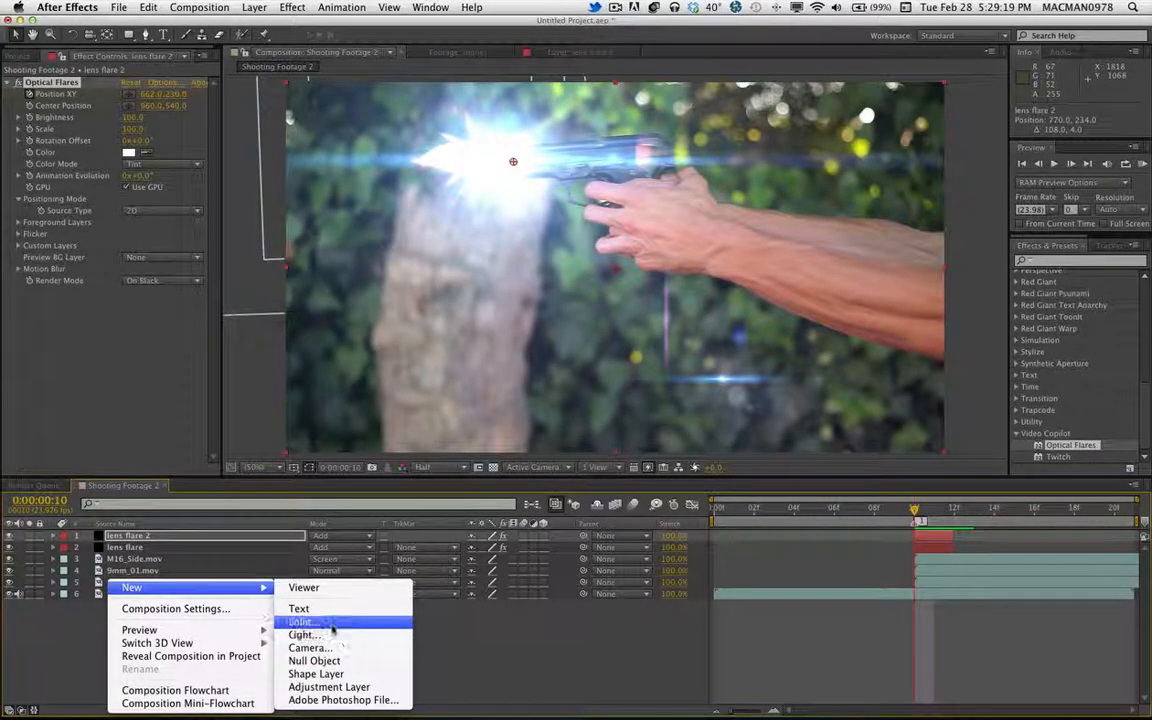
{"action": "left_click", "coordinate": [331, 623]}
{"action": "type", "text": "le"}
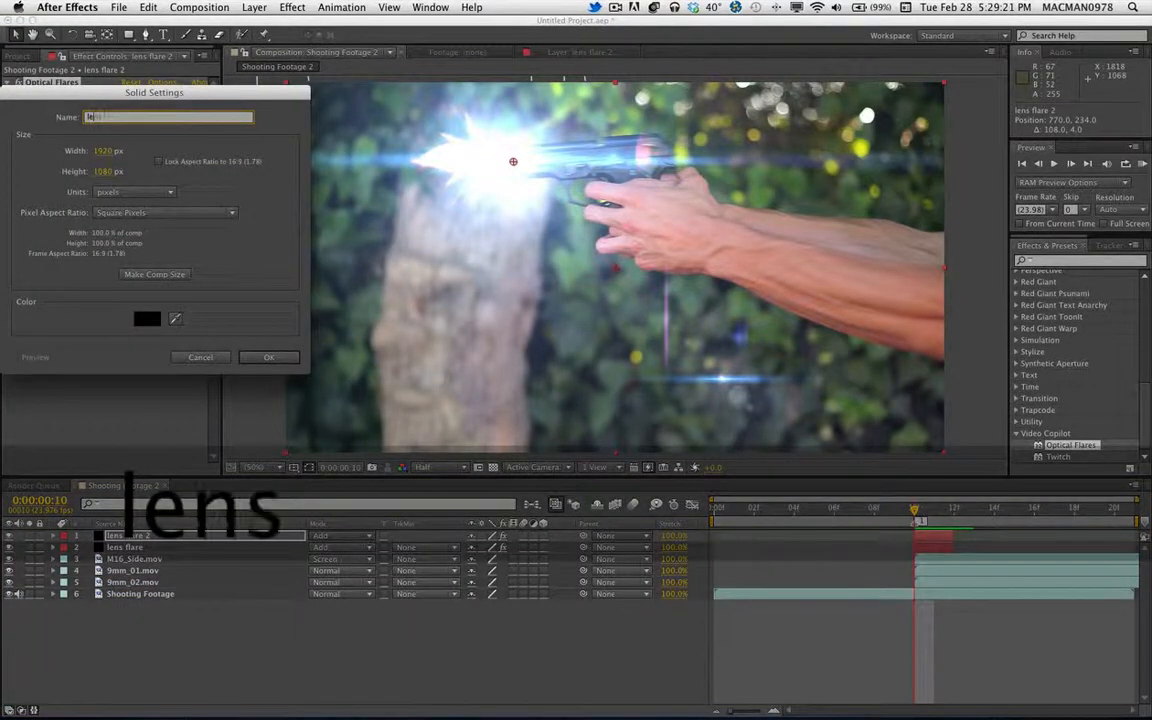
{"action": "type", "text": "ns flare 3"}
{"action": "key", "text": "Return"}
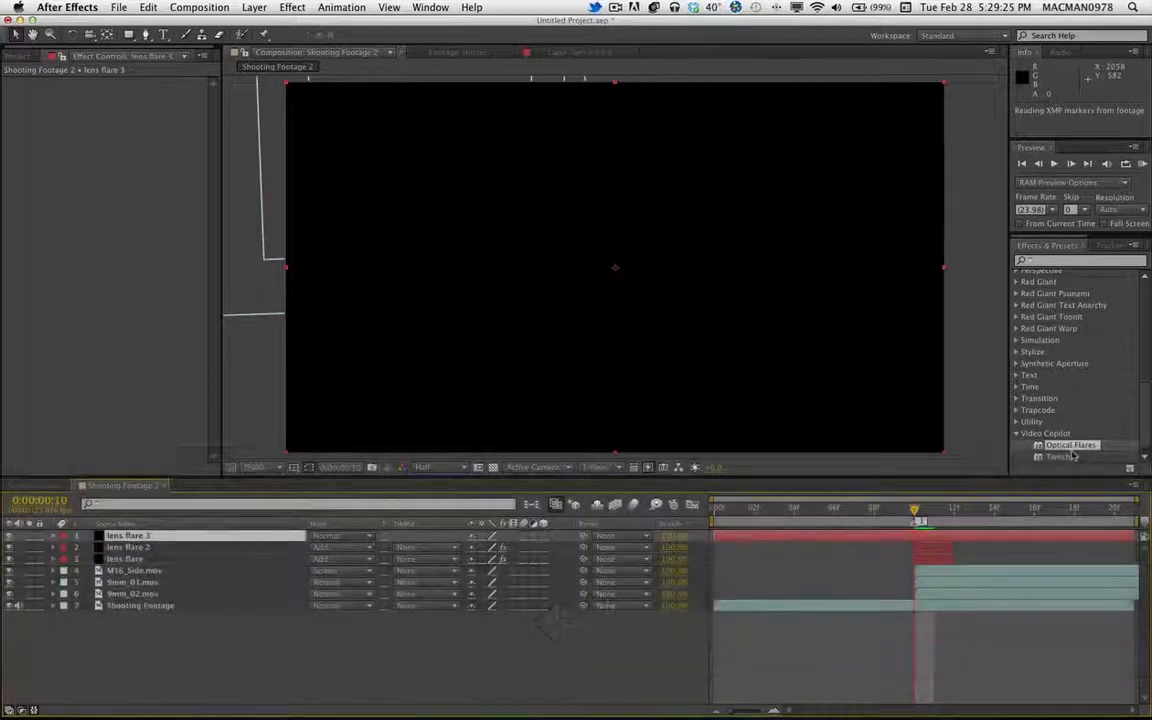
{"action": "left_click_drag", "start_coordinate": [1072, 450], "coordinate": [600, 340]}
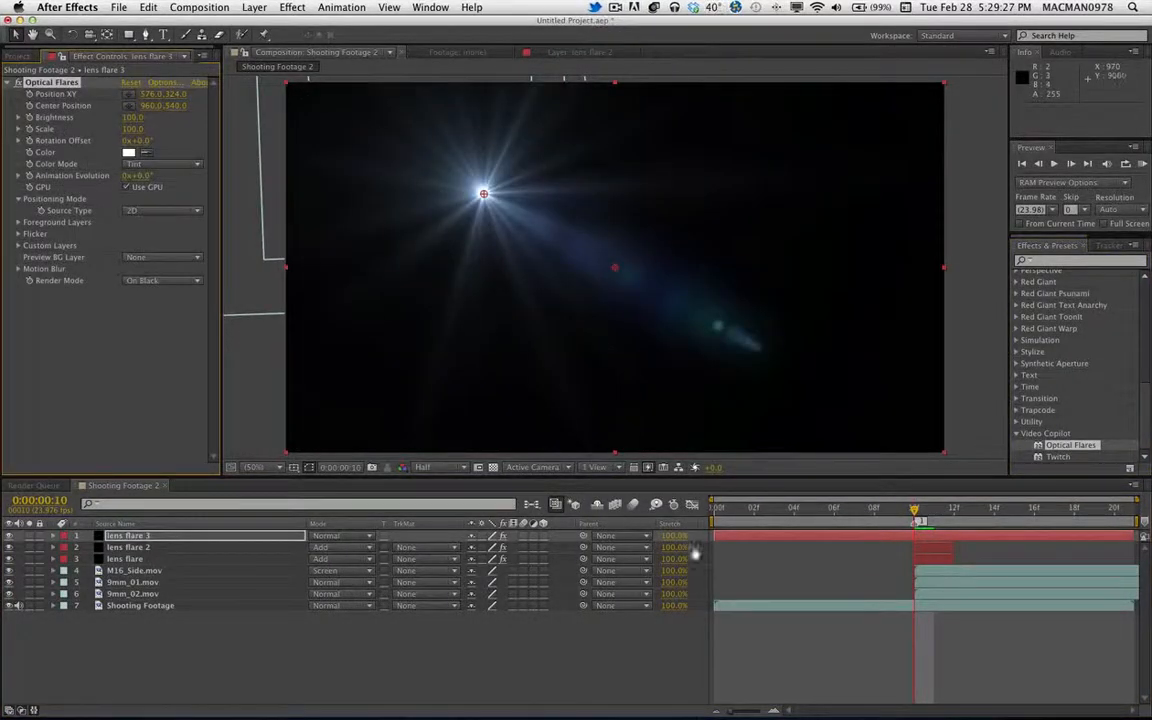
Step: Trim the lens flare 3 layer to run from frame 10 through frame 11
{"action": "key", "text": "alt+bracketleft"}
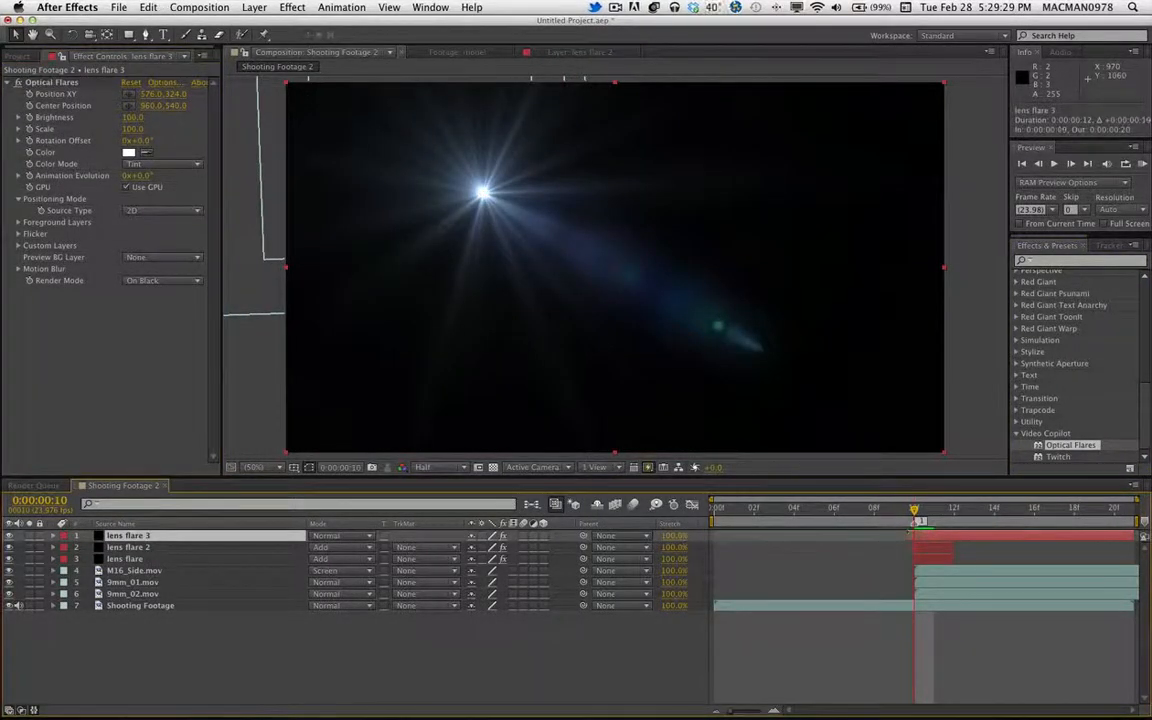
{"action": "left_click_drag", "start_coordinate": [1139, 537], "coordinate": [1072, 537]}
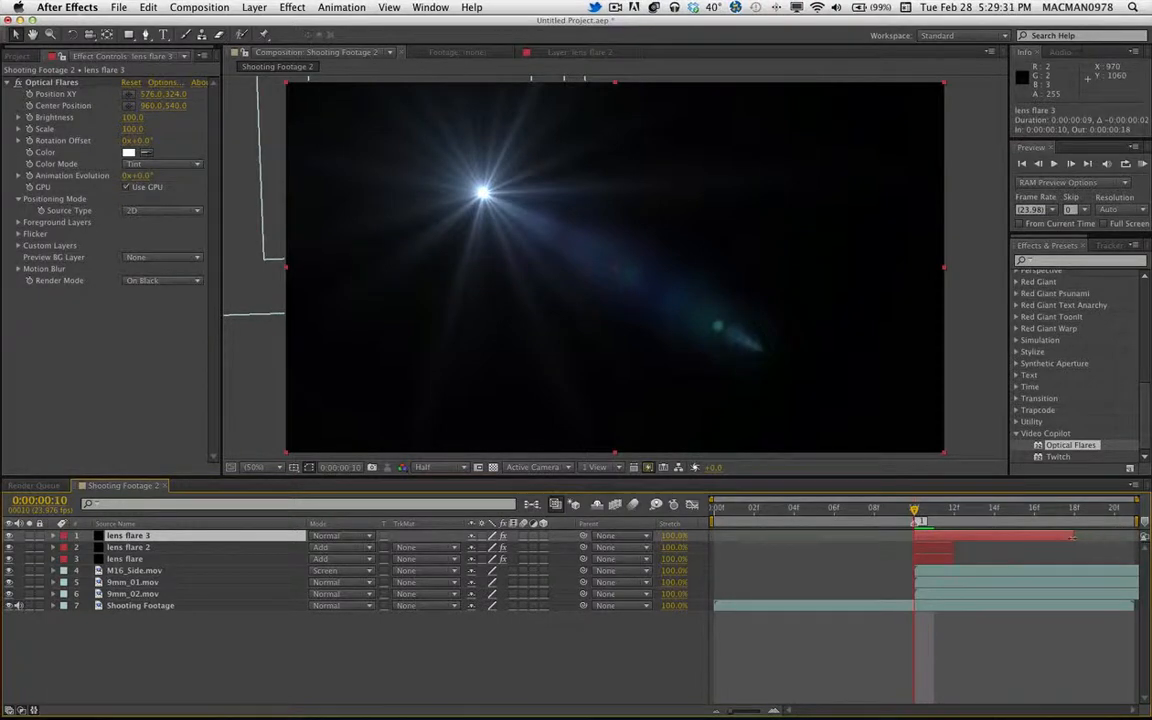
{"action": "left_click_drag", "start_coordinate": [934, 537], "coordinate": [956, 537]}
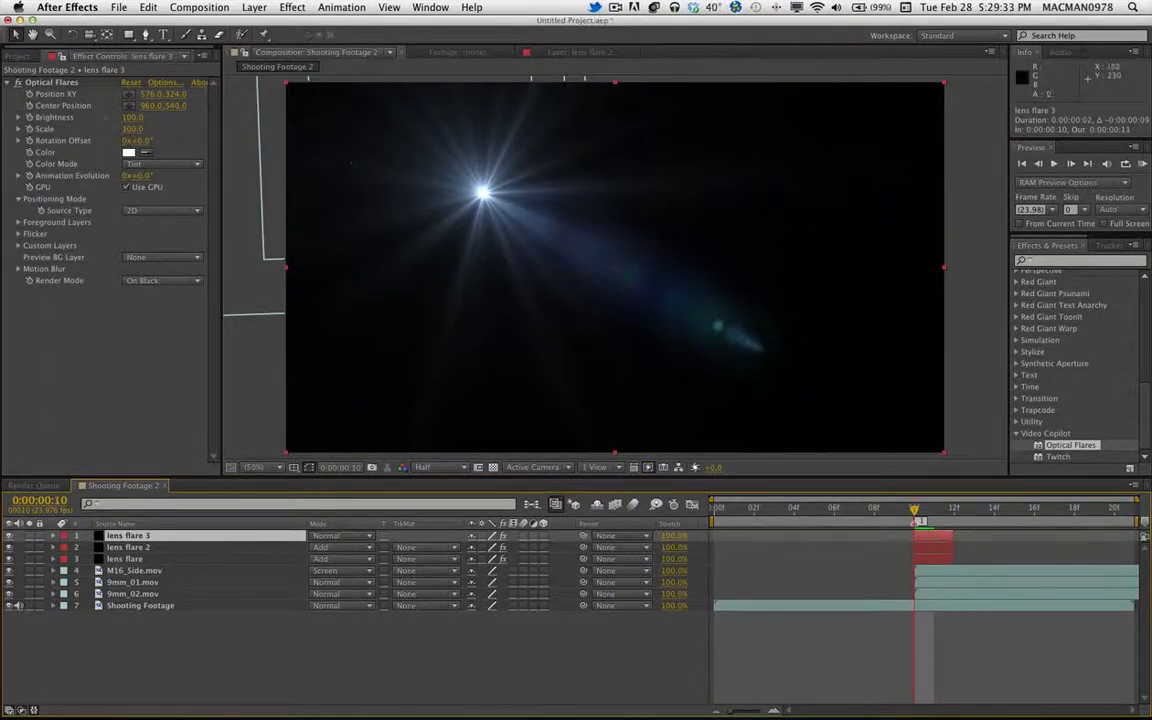
Step: Load the Cool Flare preset from Motion Graphics into lens flare 3's Optical Flares effect and set the layer's blending mode to Add
{"action": "left_click", "coordinate": [156, 83]}
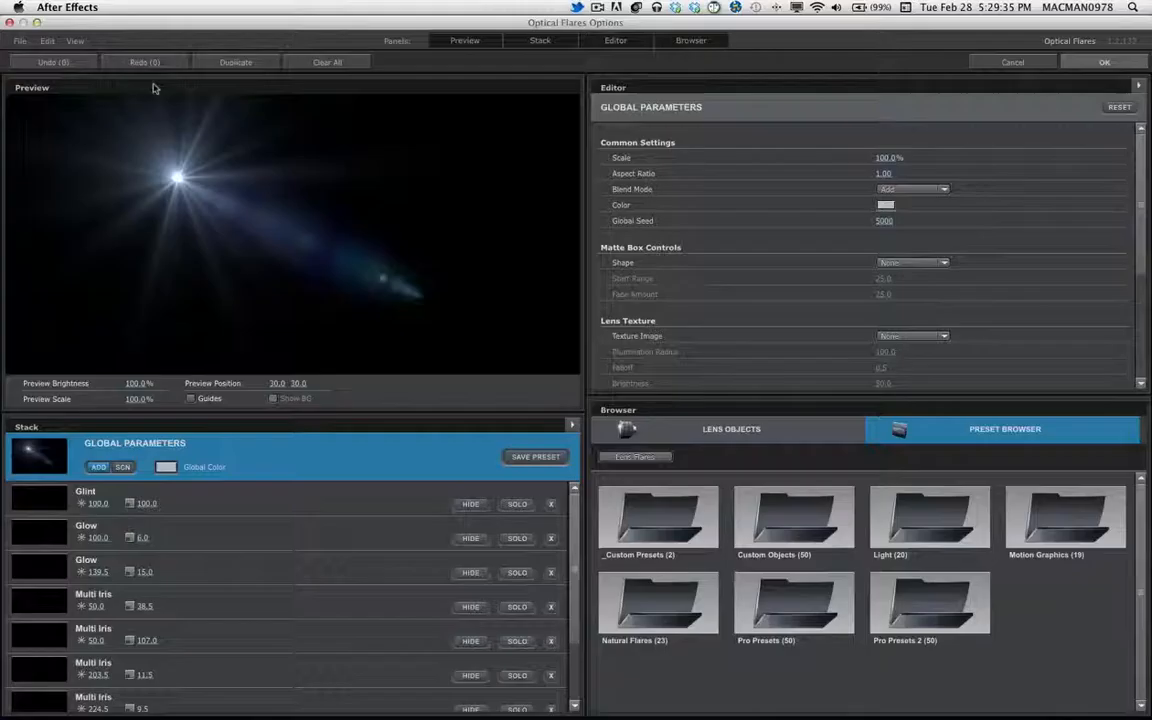
{"action": "double_click", "coordinate": [1065, 517]}
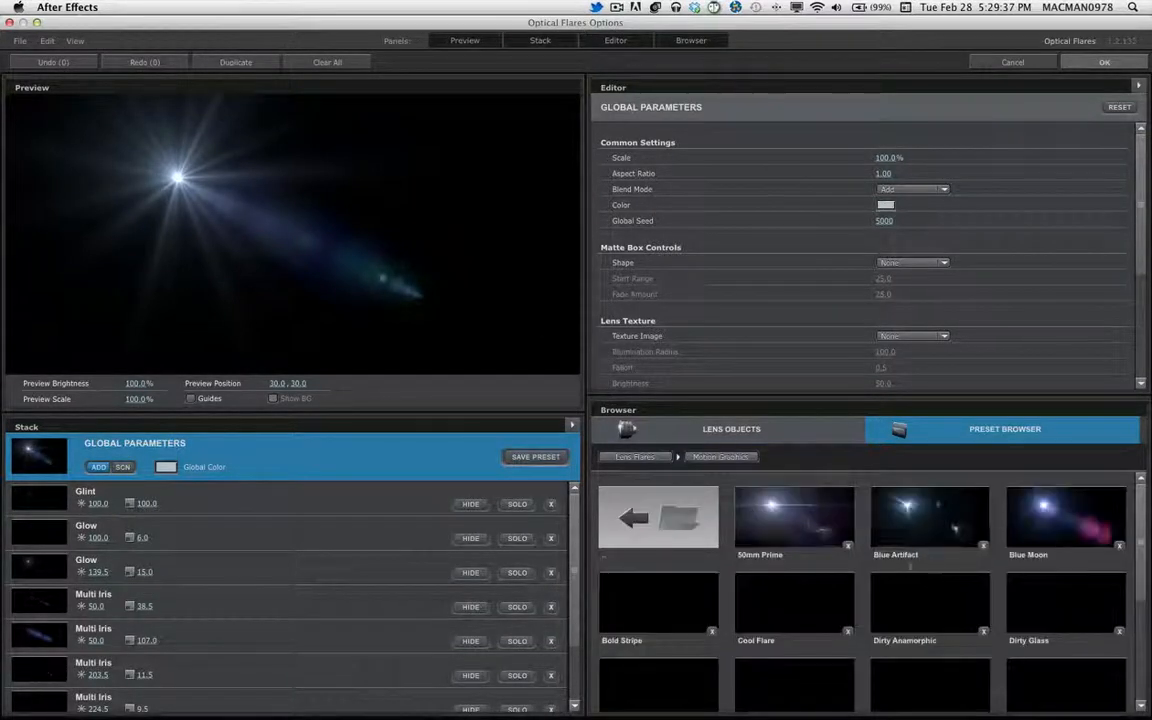
{"action": "left_click", "coordinate": [794, 601]}
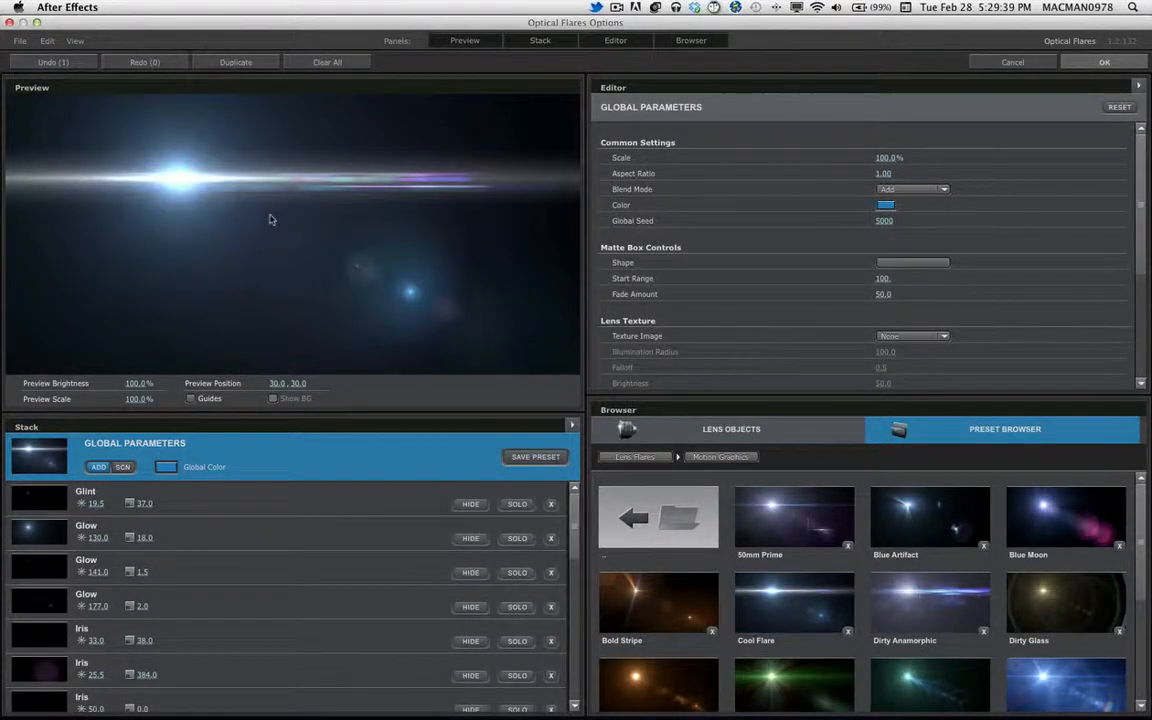
{"action": "left_click", "coordinate": [1104, 62]}
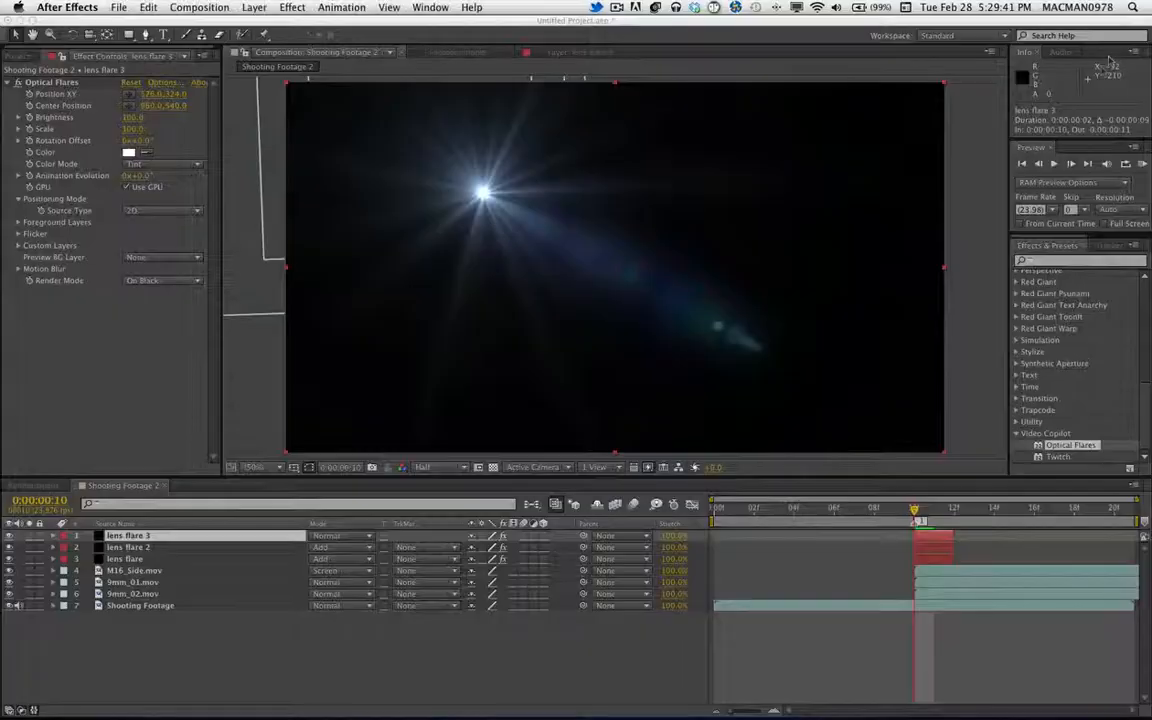
{"action": "left_click", "coordinate": [332, 540]}
{"action": "left_click", "coordinate": [333, 367]}
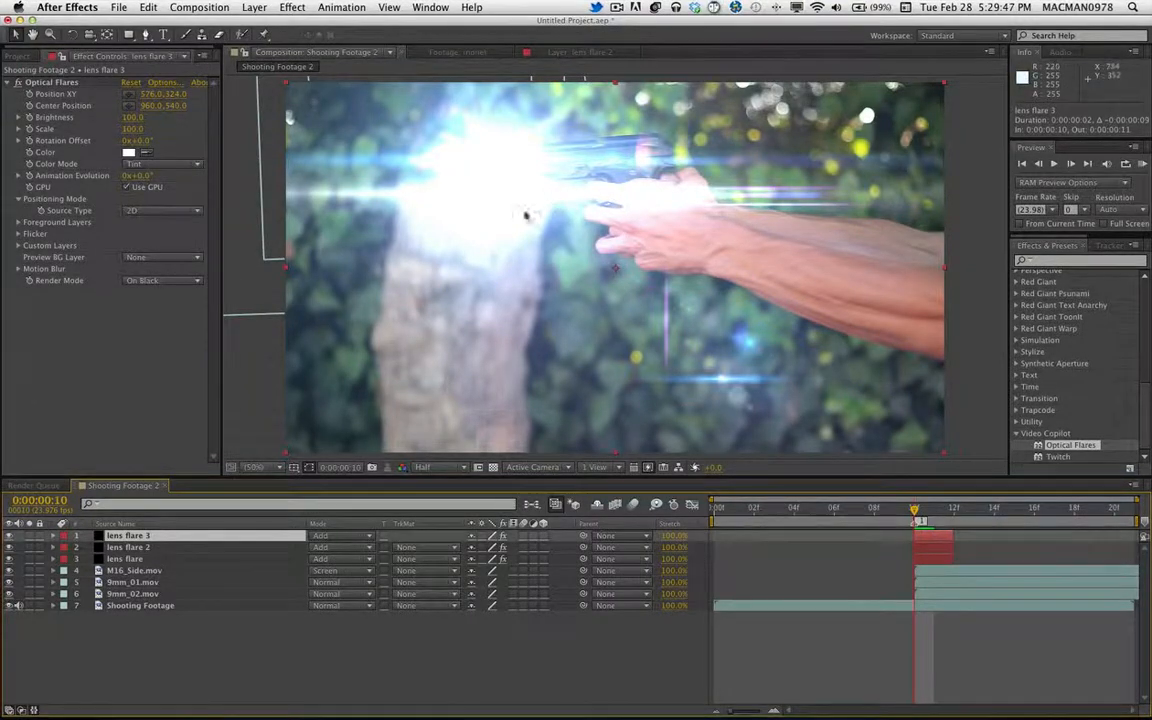
Step: Keyframe the lens flare 3 Position XY at about 576, 252 on frame 10 and 716, 250 on frame 11
{"action": "left_click", "coordinate": [52, 83]}
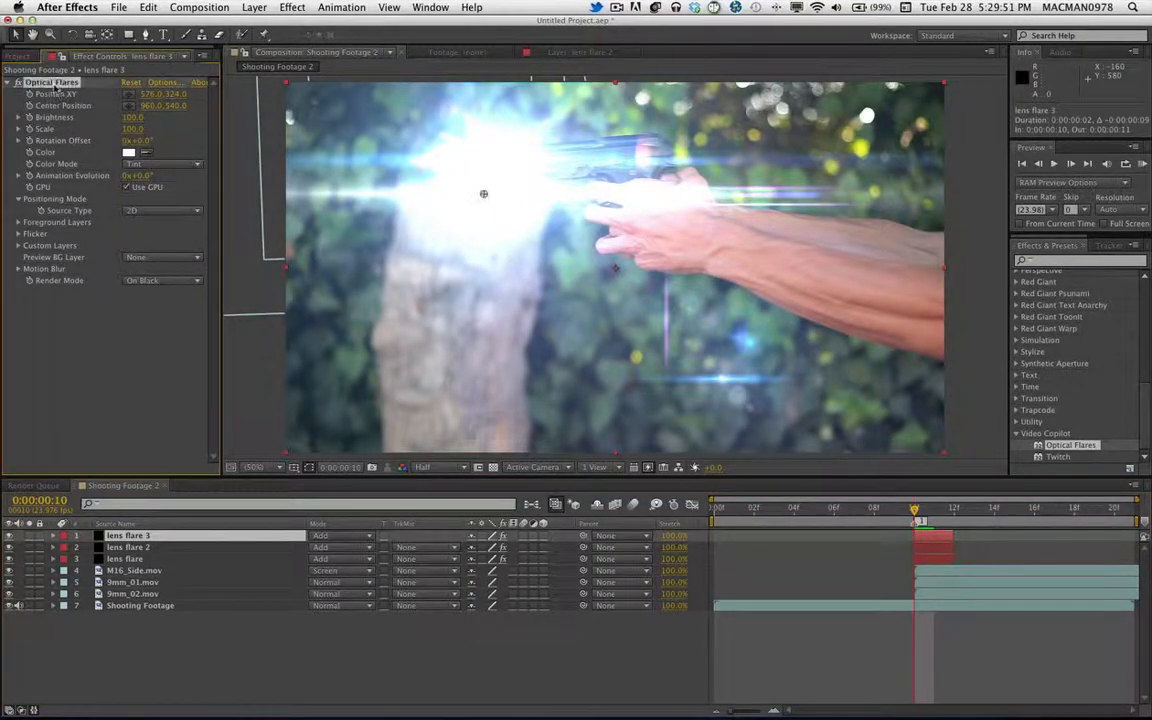
{"action": "key", "text": "Return"}
{"action": "left_click_drag", "start_coordinate": [484, 195], "coordinate": [483, 171]}
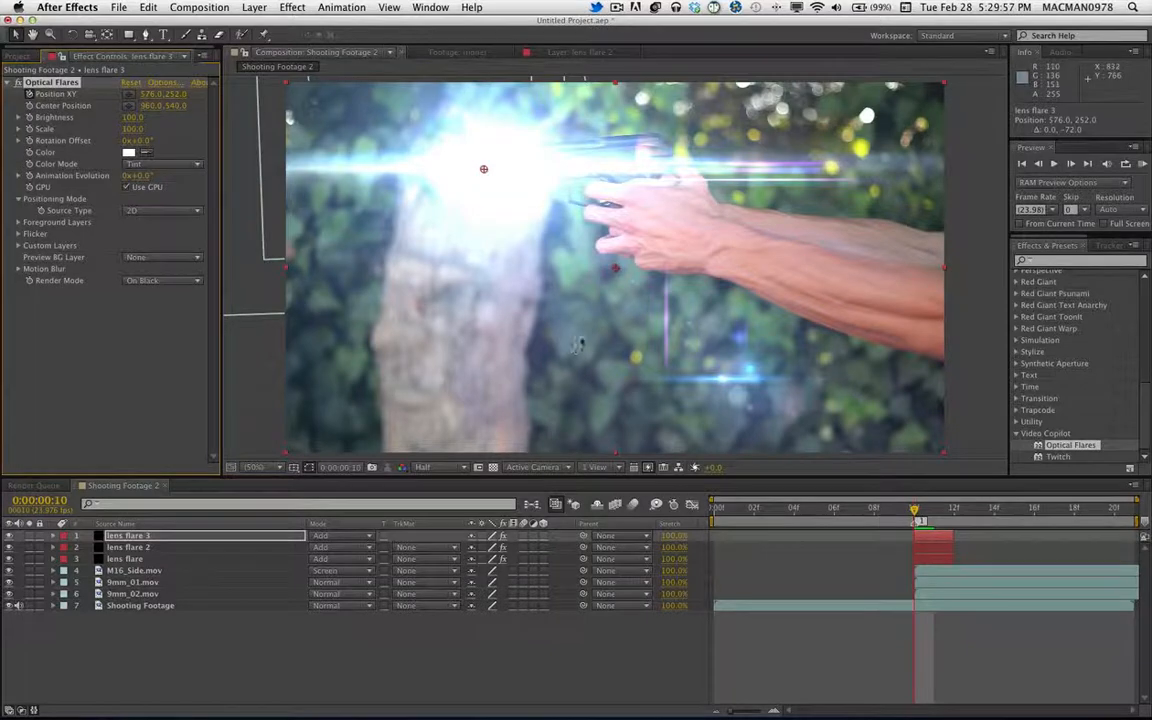
{"action": "key", "text": "super+Right"}
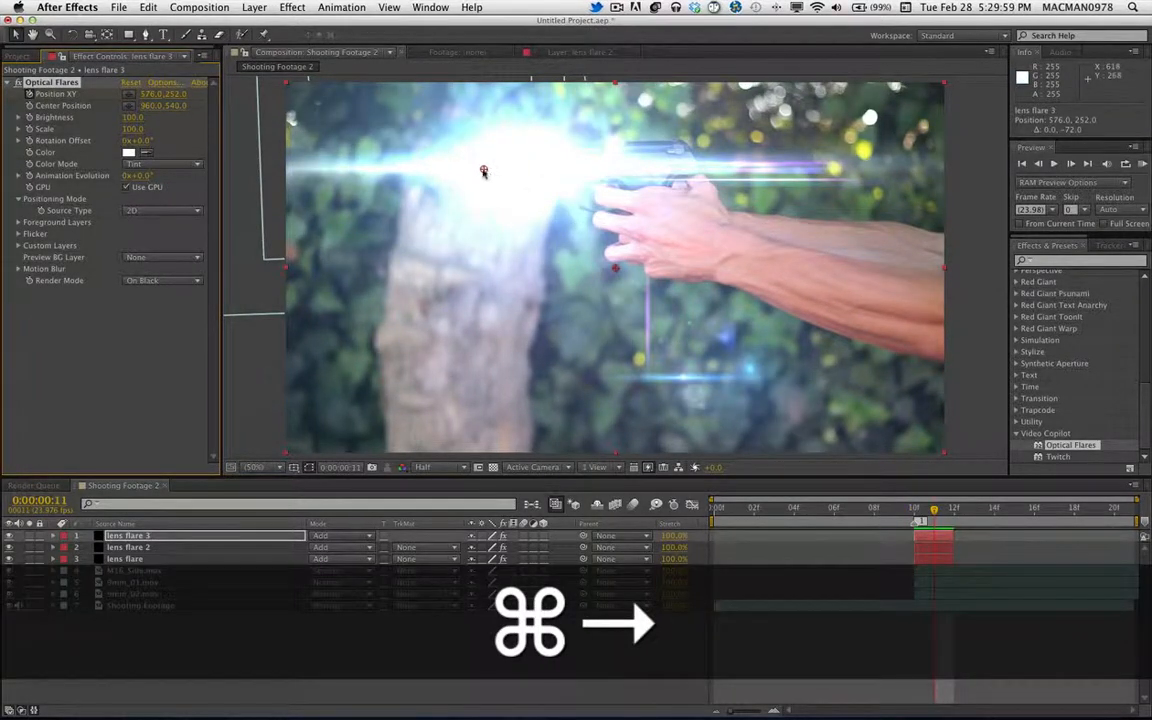
{"action": "left_click_drag", "start_coordinate": [484, 172], "coordinate": [531, 169]}
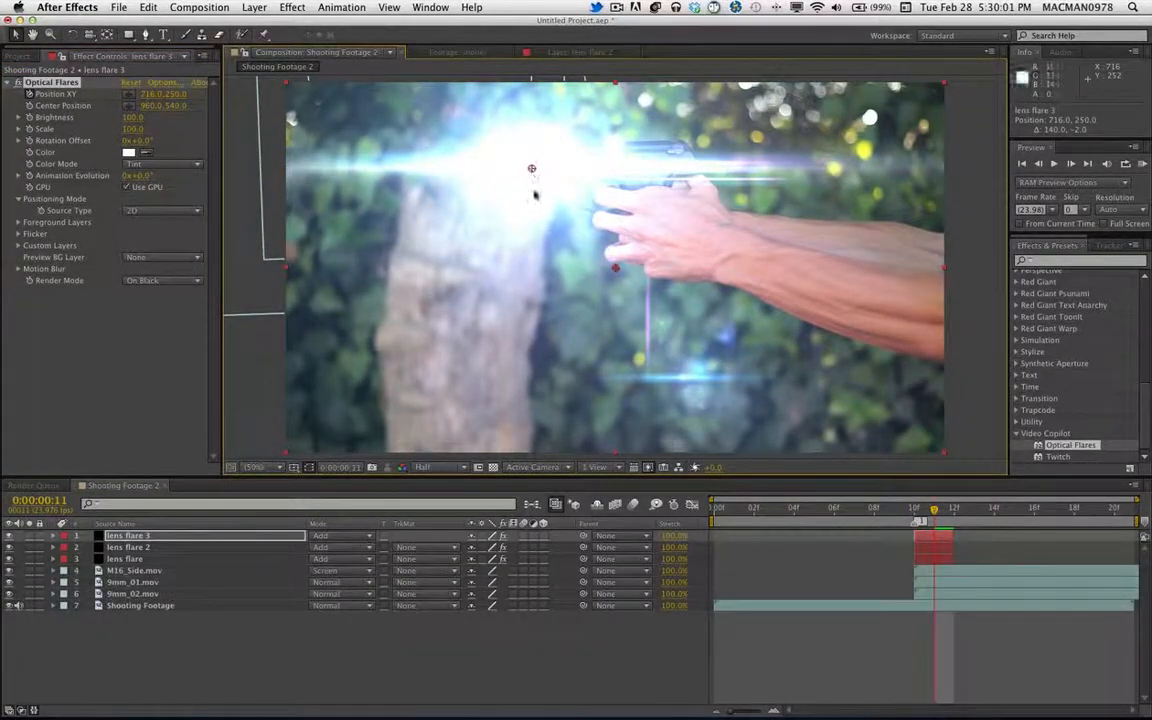
Step: Try extending all three lens flare layers through frame 13, and play a RAM preview of the shot from the start
{"action": "key", "text": "super+Right"}
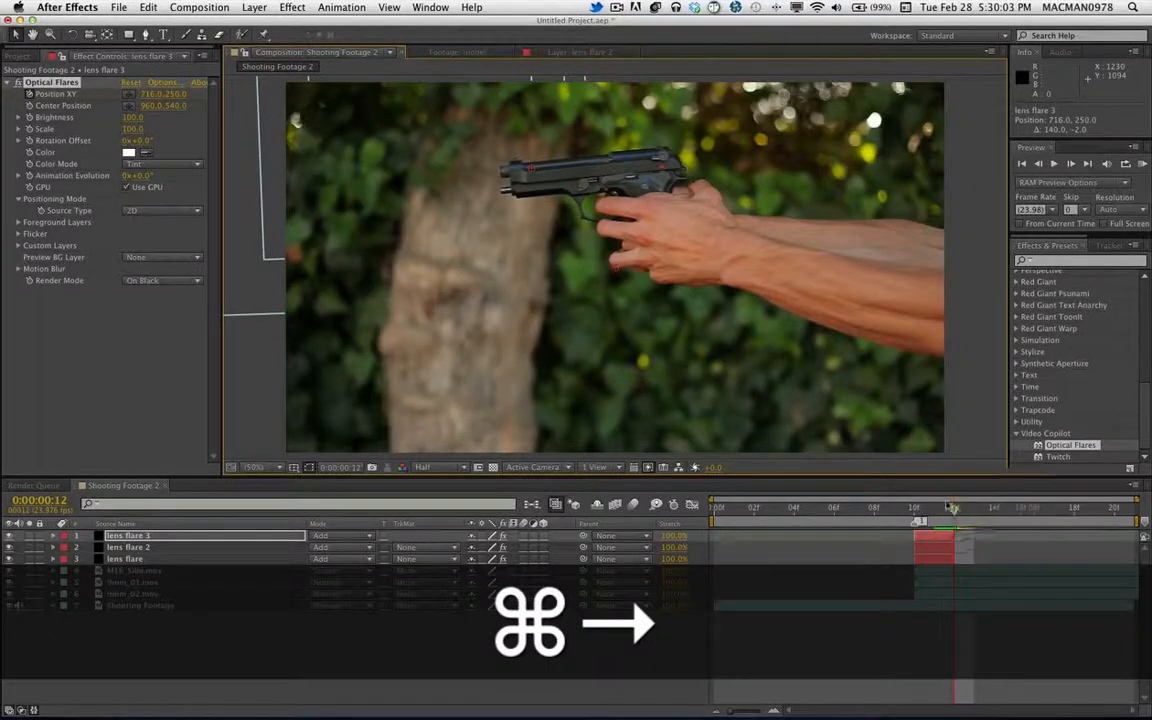
{"action": "left_click_drag", "start_coordinate": [952, 510], "coordinate": [682, 516]}
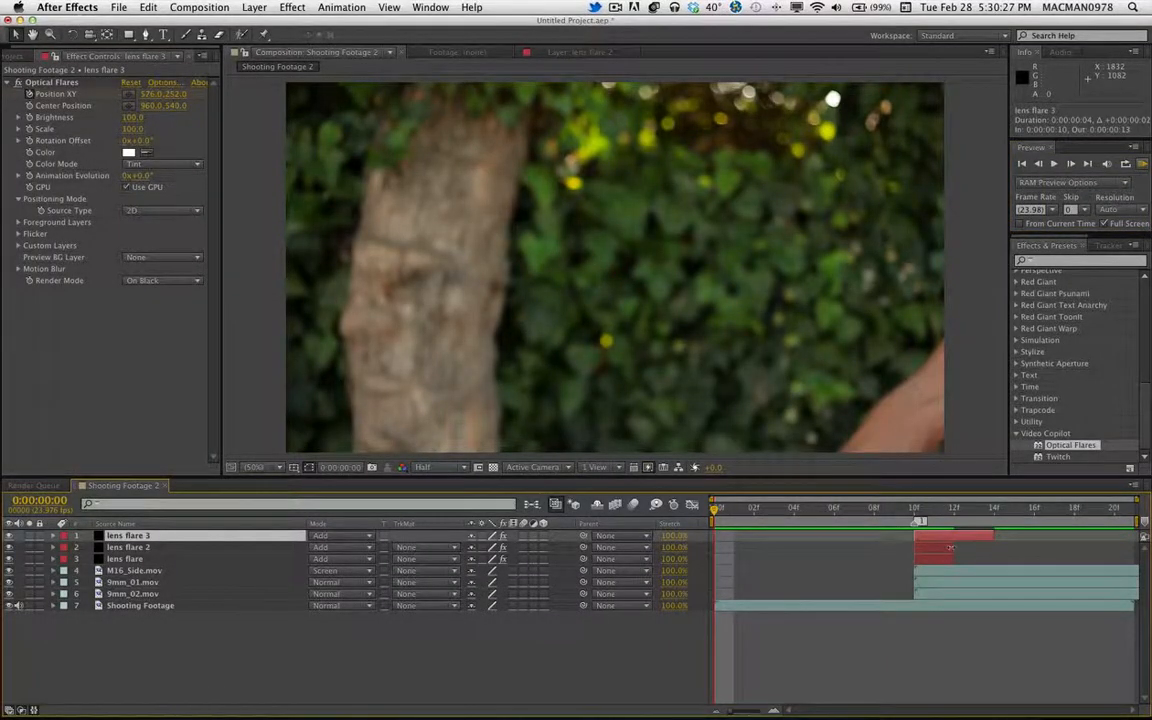
{"action": "left_click_drag", "start_coordinate": [951, 548], "coordinate": [980, 557]}
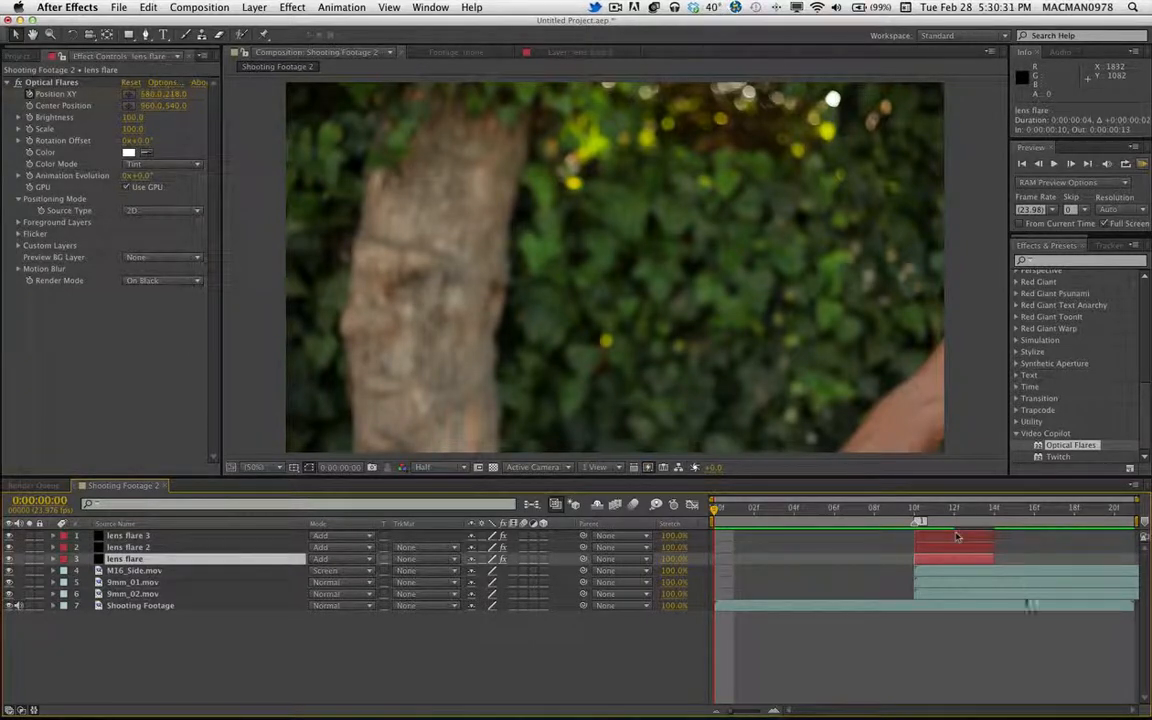
{"action": "key", "text": "KP_0"}
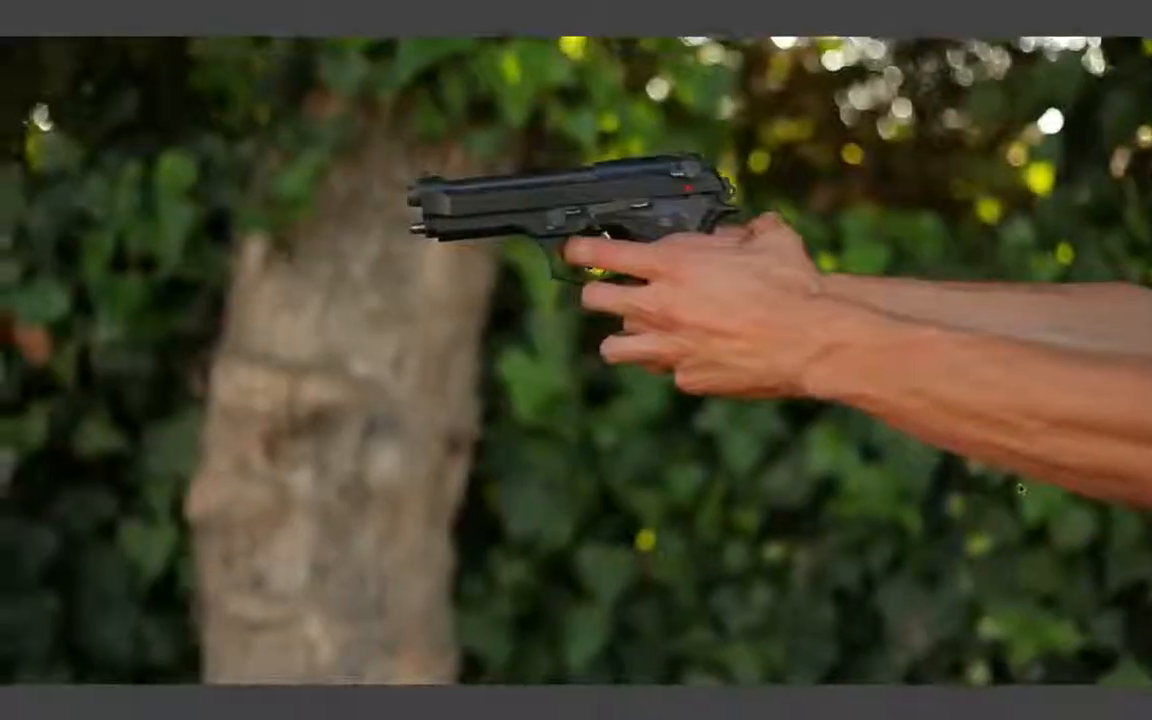
{"action": "key", "text": "Escape"}
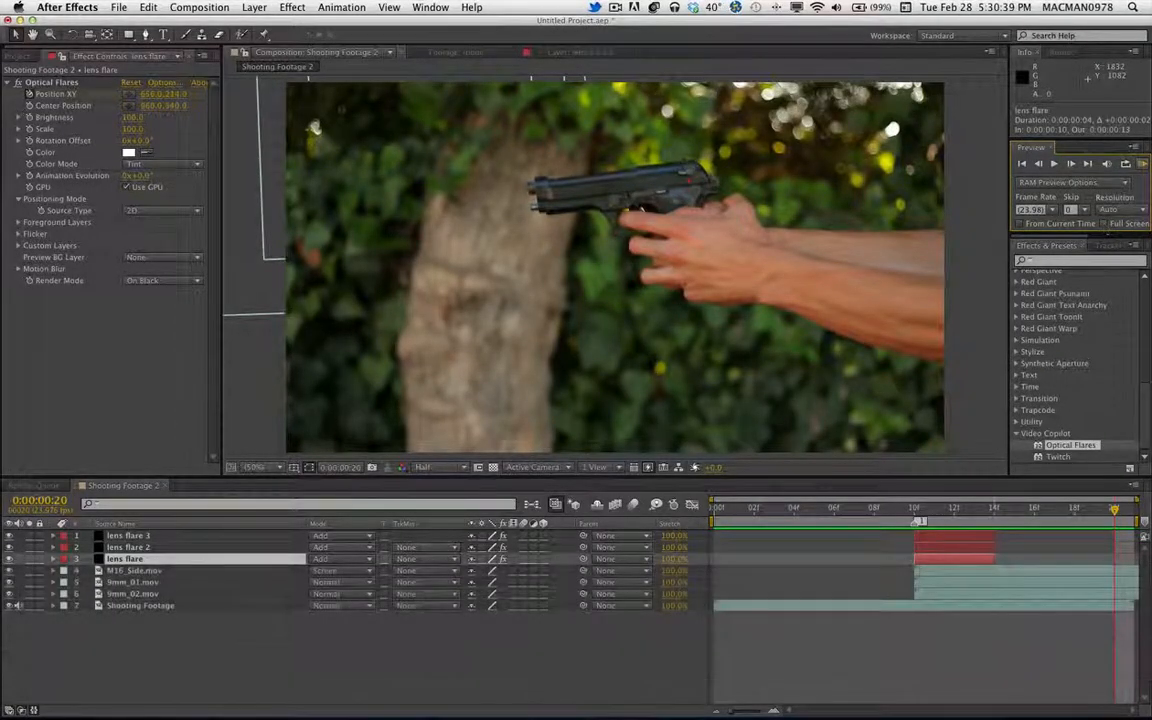
Step: Trim the three lens flare layers back so each ends on frame 11
{"action": "left_click", "coordinate": [967, 537]}
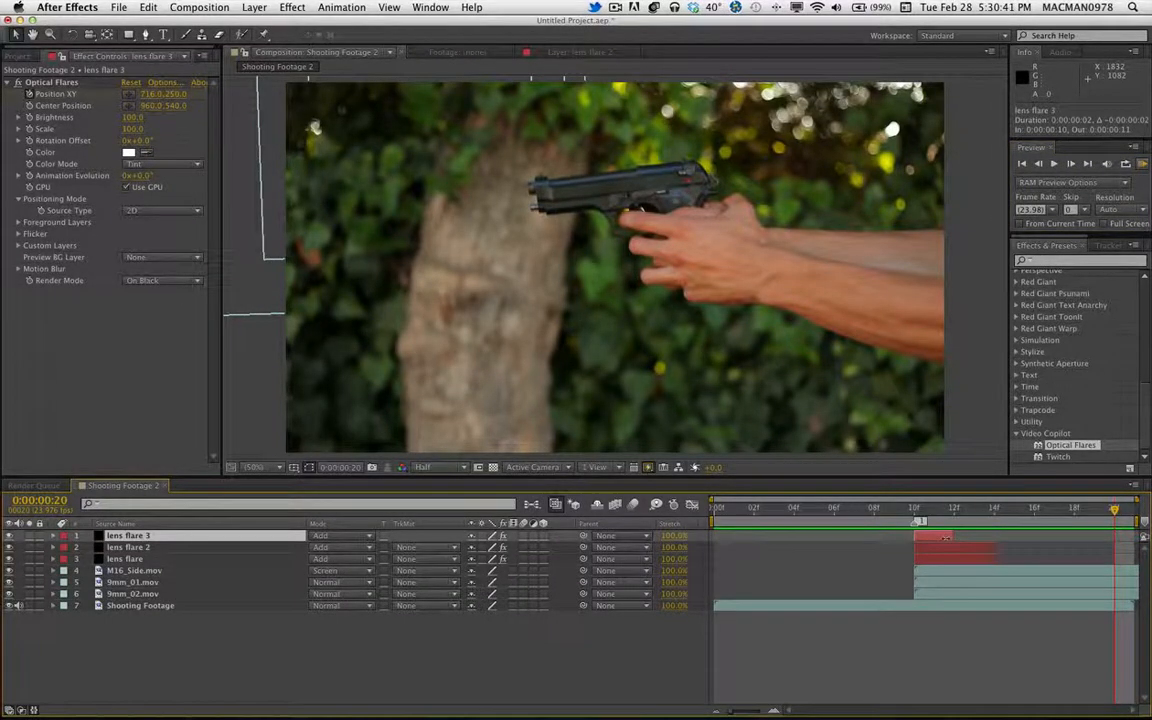
{"action": "left_click", "coordinate": [955, 547]}
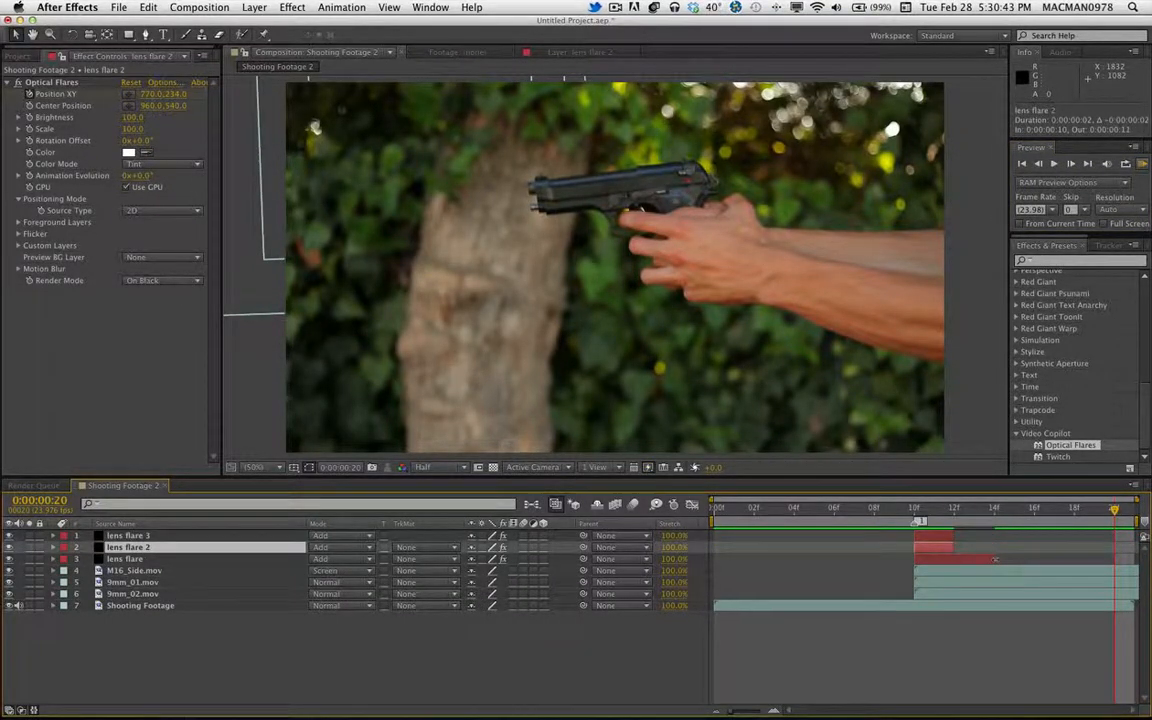
{"action": "left_click_drag", "start_coordinate": [994, 559], "coordinate": [961, 563]}
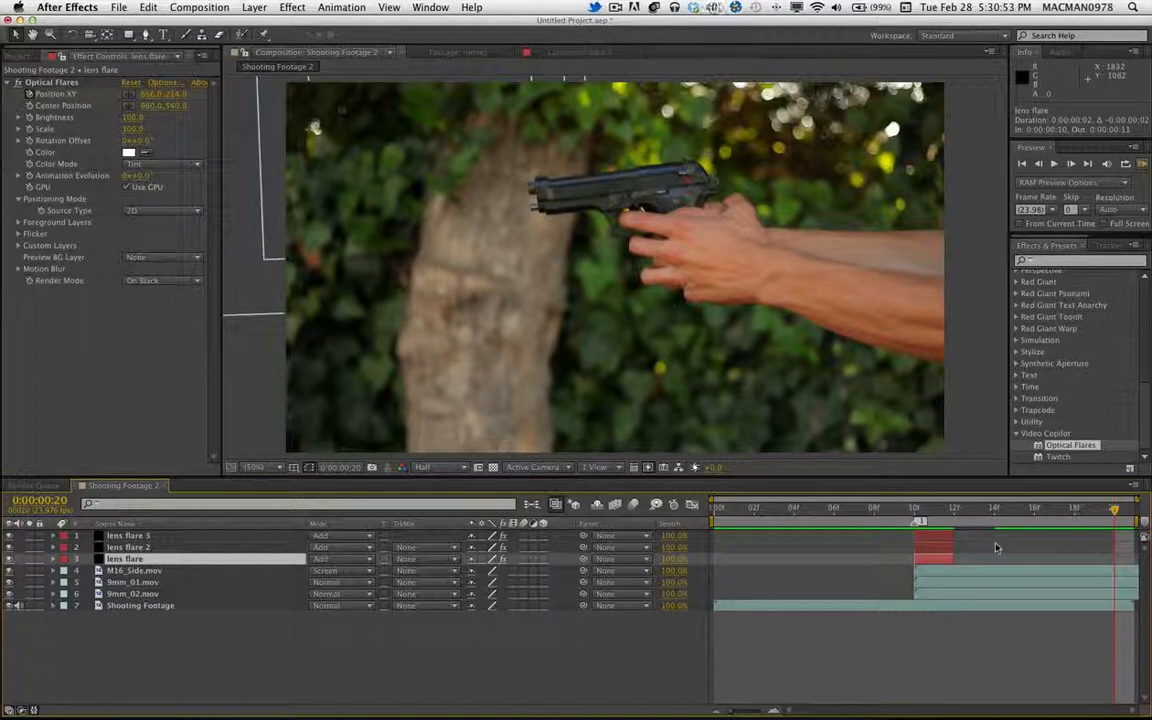
{"action": "key", "text": "super+shift+4"}
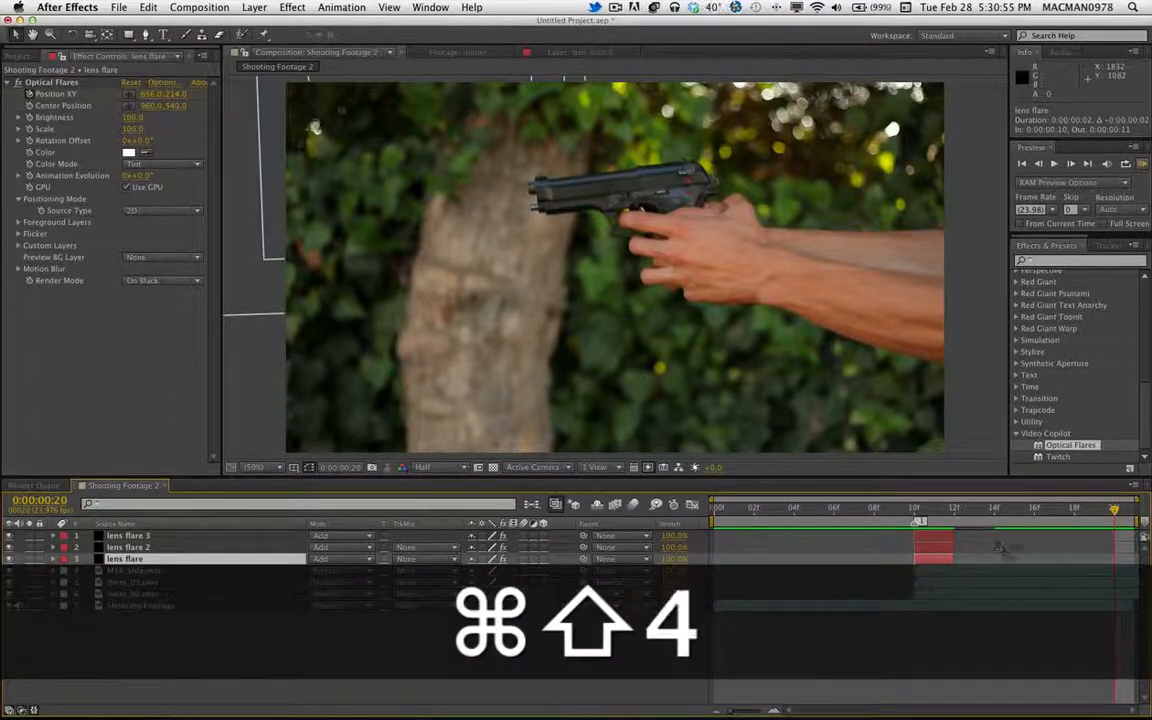